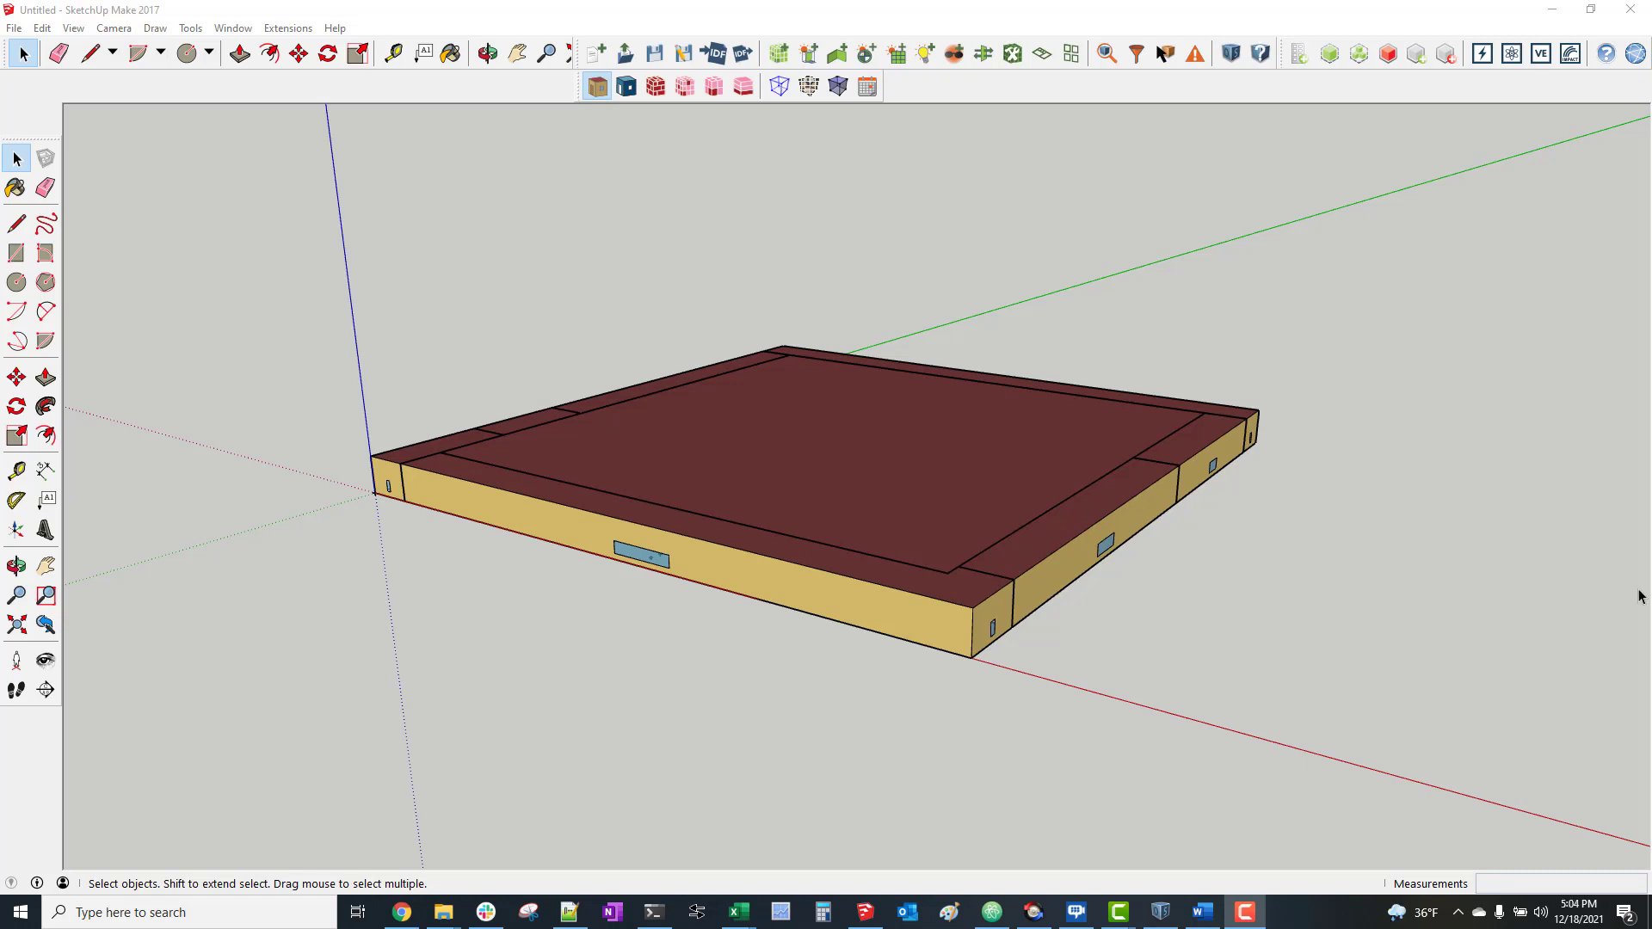
Import the EnergyPlus IDF into the OpenStudio model, skipping the save and closing the warnings report.
{"action": "left_click", "coordinate": [715, 55]}
{"action": "left_click", "coordinate": [872, 491]}
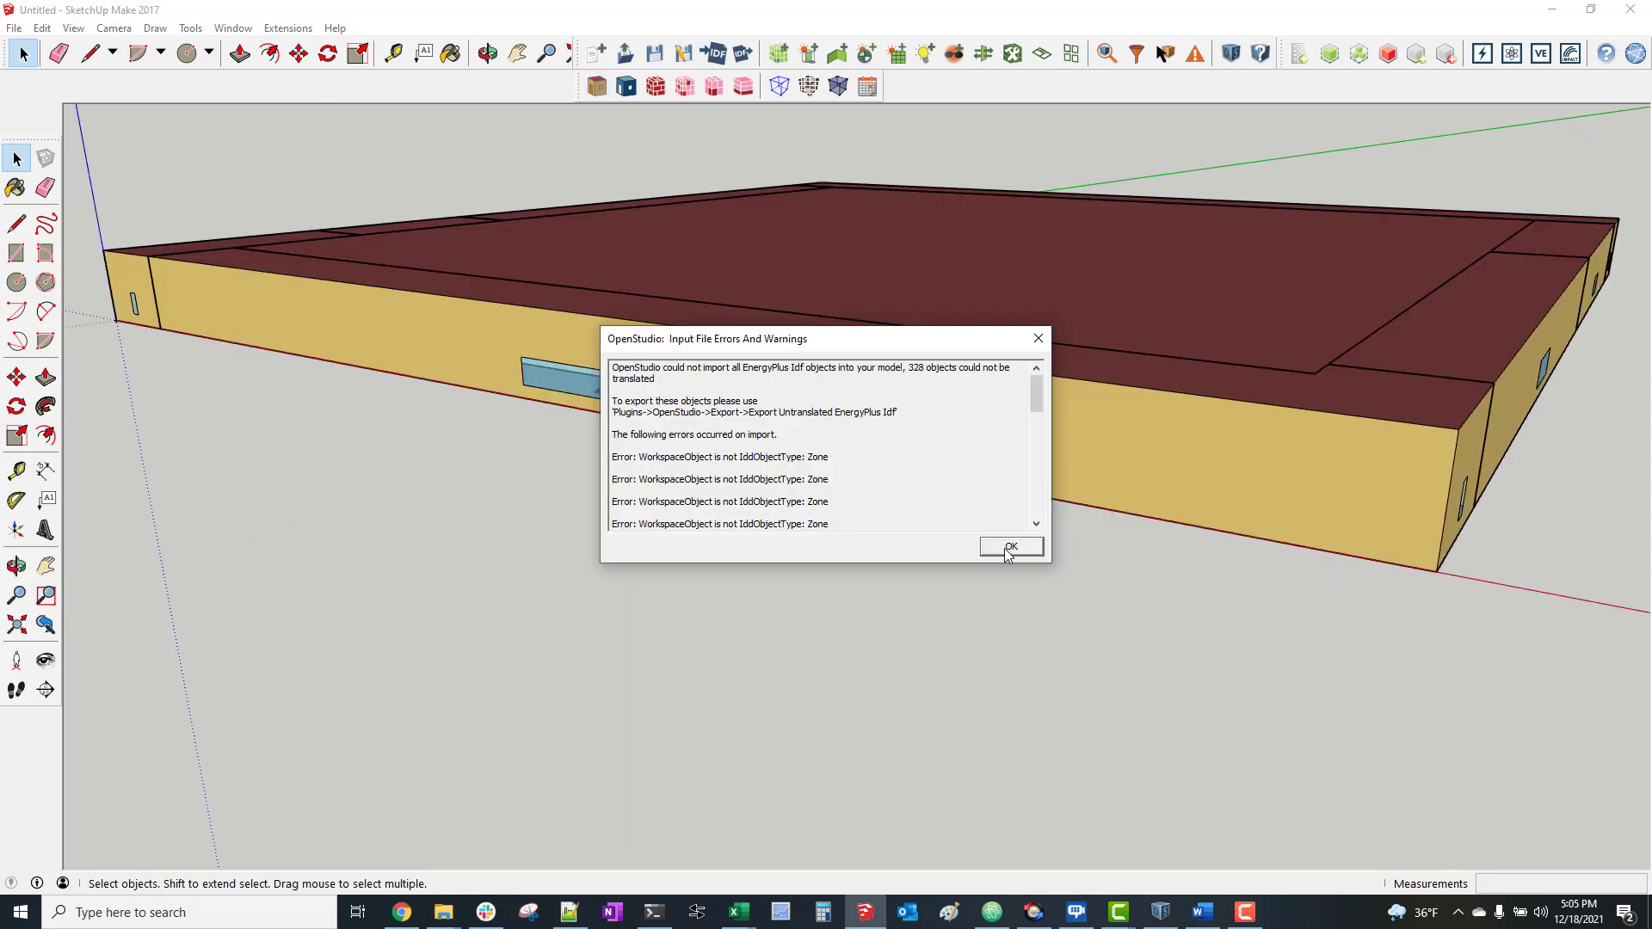
{"action": "scroll", "coordinate": [907, 476], "scroll_direction": "down", "scroll_amount": 10}
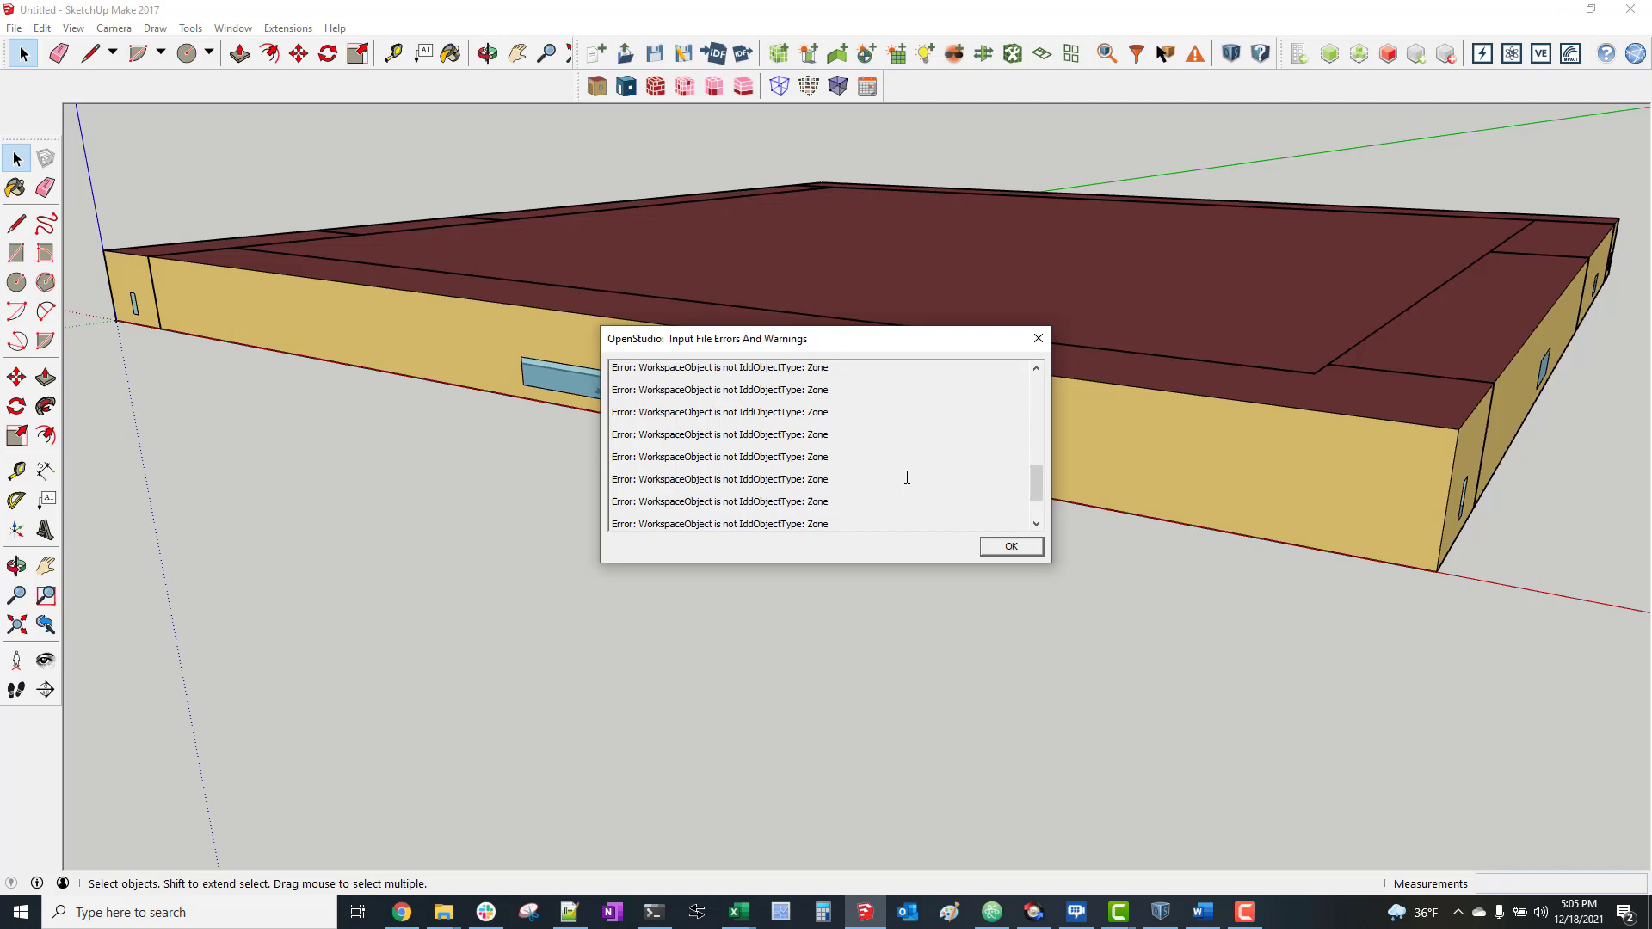
{"action": "scroll", "coordinate": [907, 478], "scroll_direction": "down", "scroll_amount": 5}
{"action": "left_click", "coordinate": [1011, 546]}
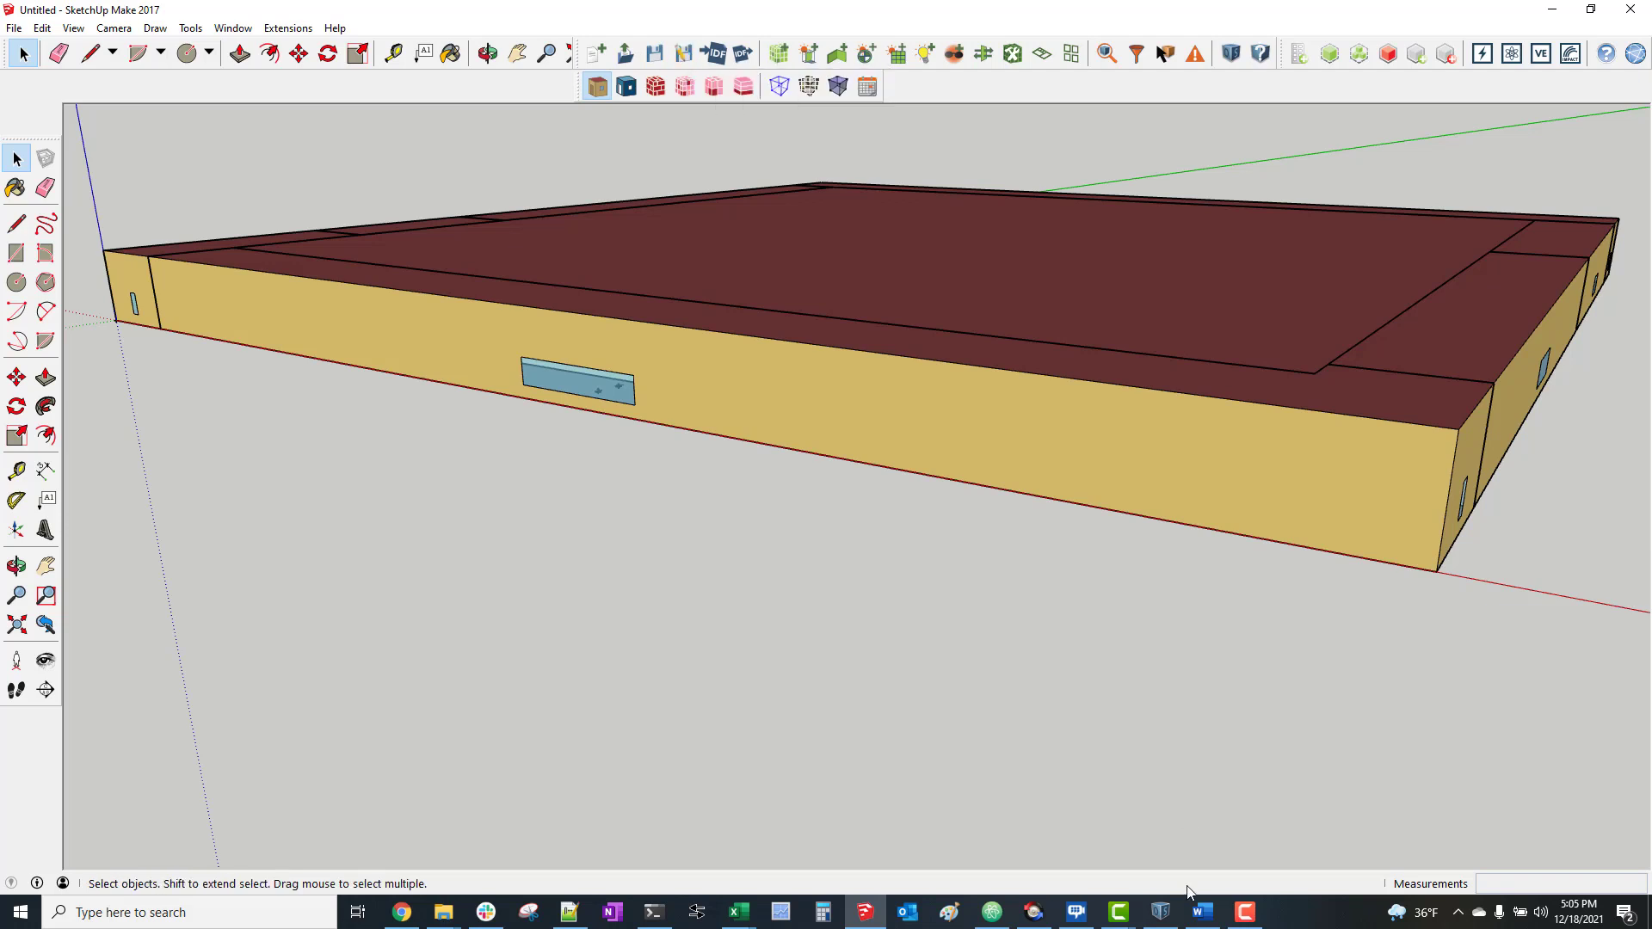
{"action": "left_click", "coordinate": [1161, 911]}
Open RtL_CZ12_2013_OH2.osm, discarding the untitled model, and maximize the OpenStudio window.
{"action": "left_click", "coordinate": [15, 29]}
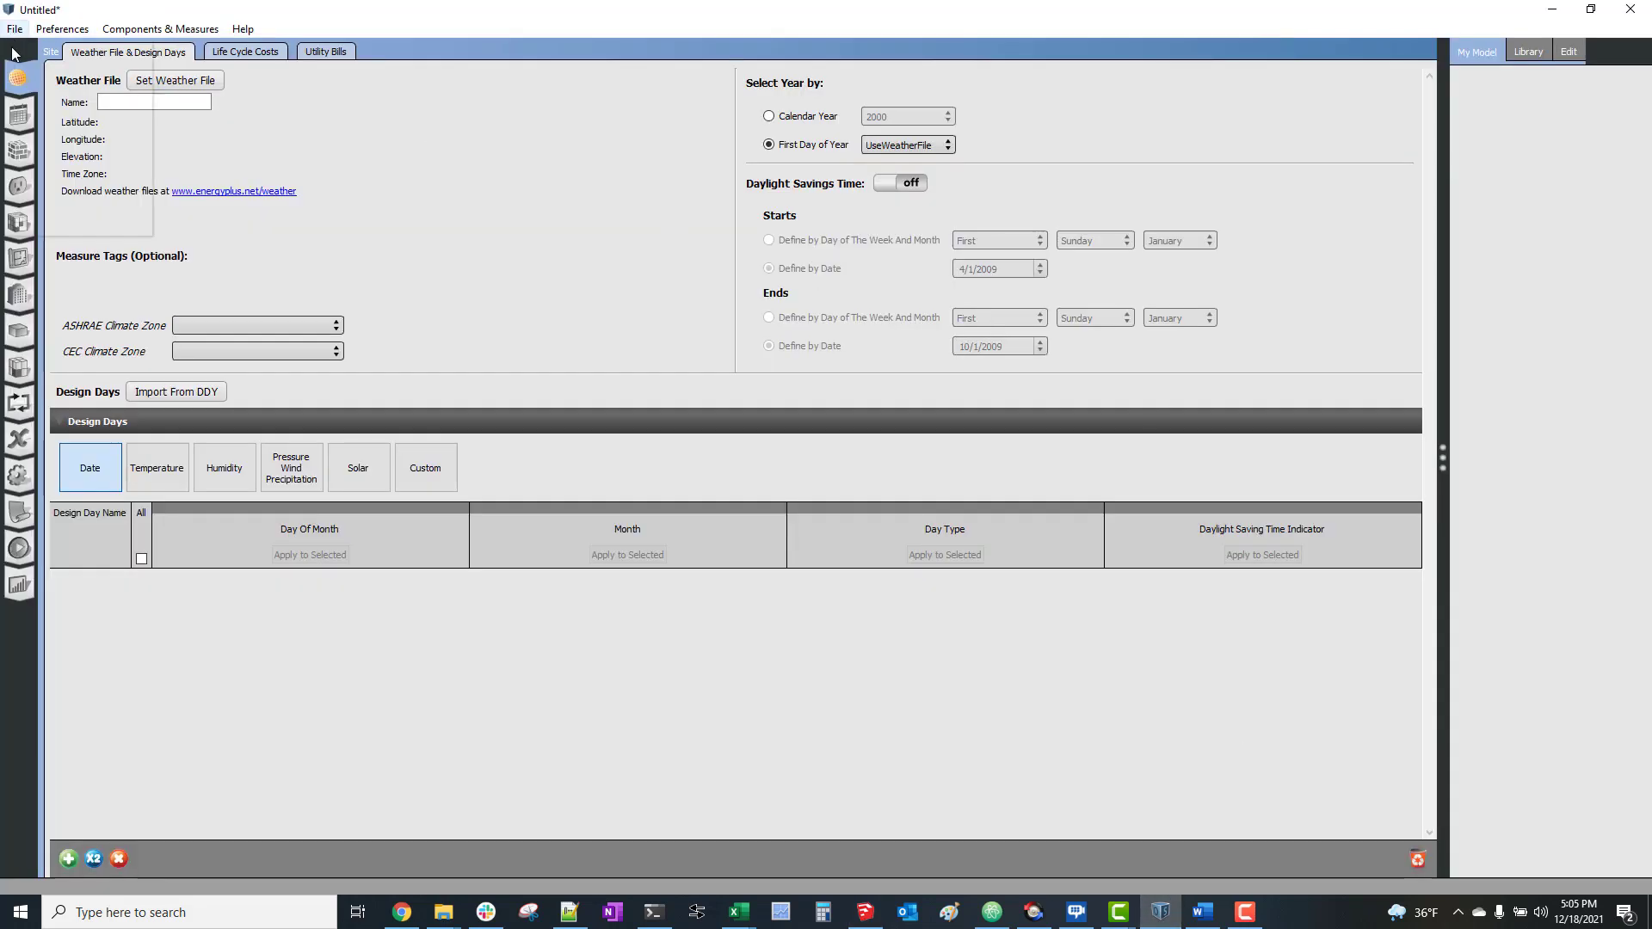
{"action": "key", "text": "Escape"}
{"action": "key", "text": "ctrl+o"}
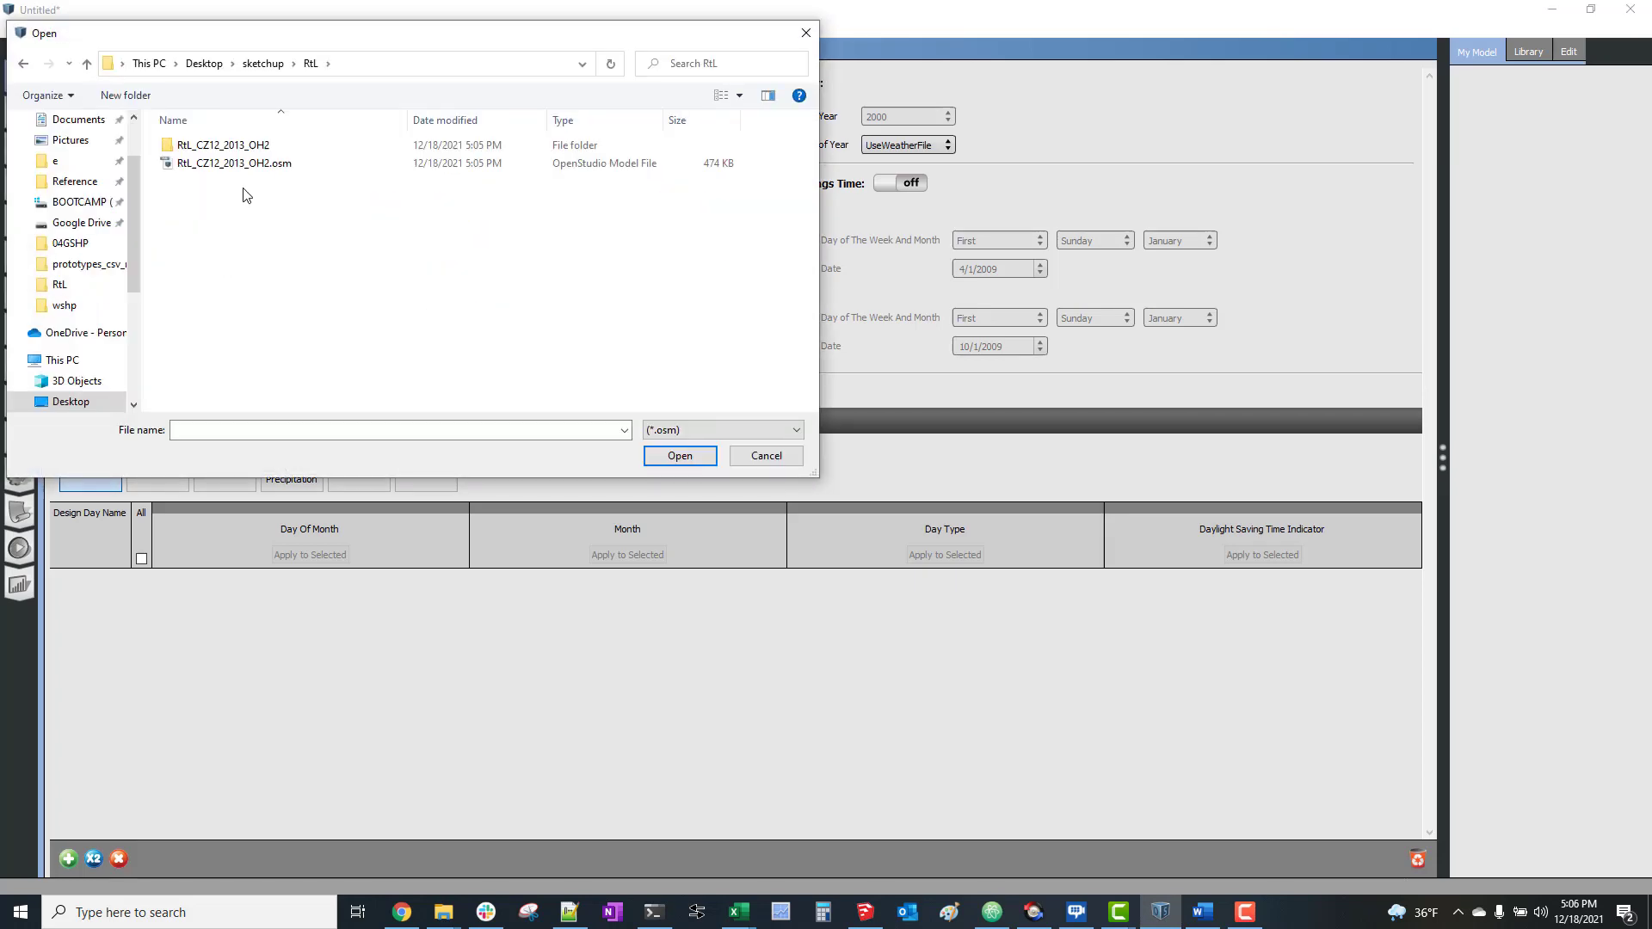
{"action": "double_click", "coordinate": [254, 165]}
{"action": "left_click", "coordinate": [843, 484]}
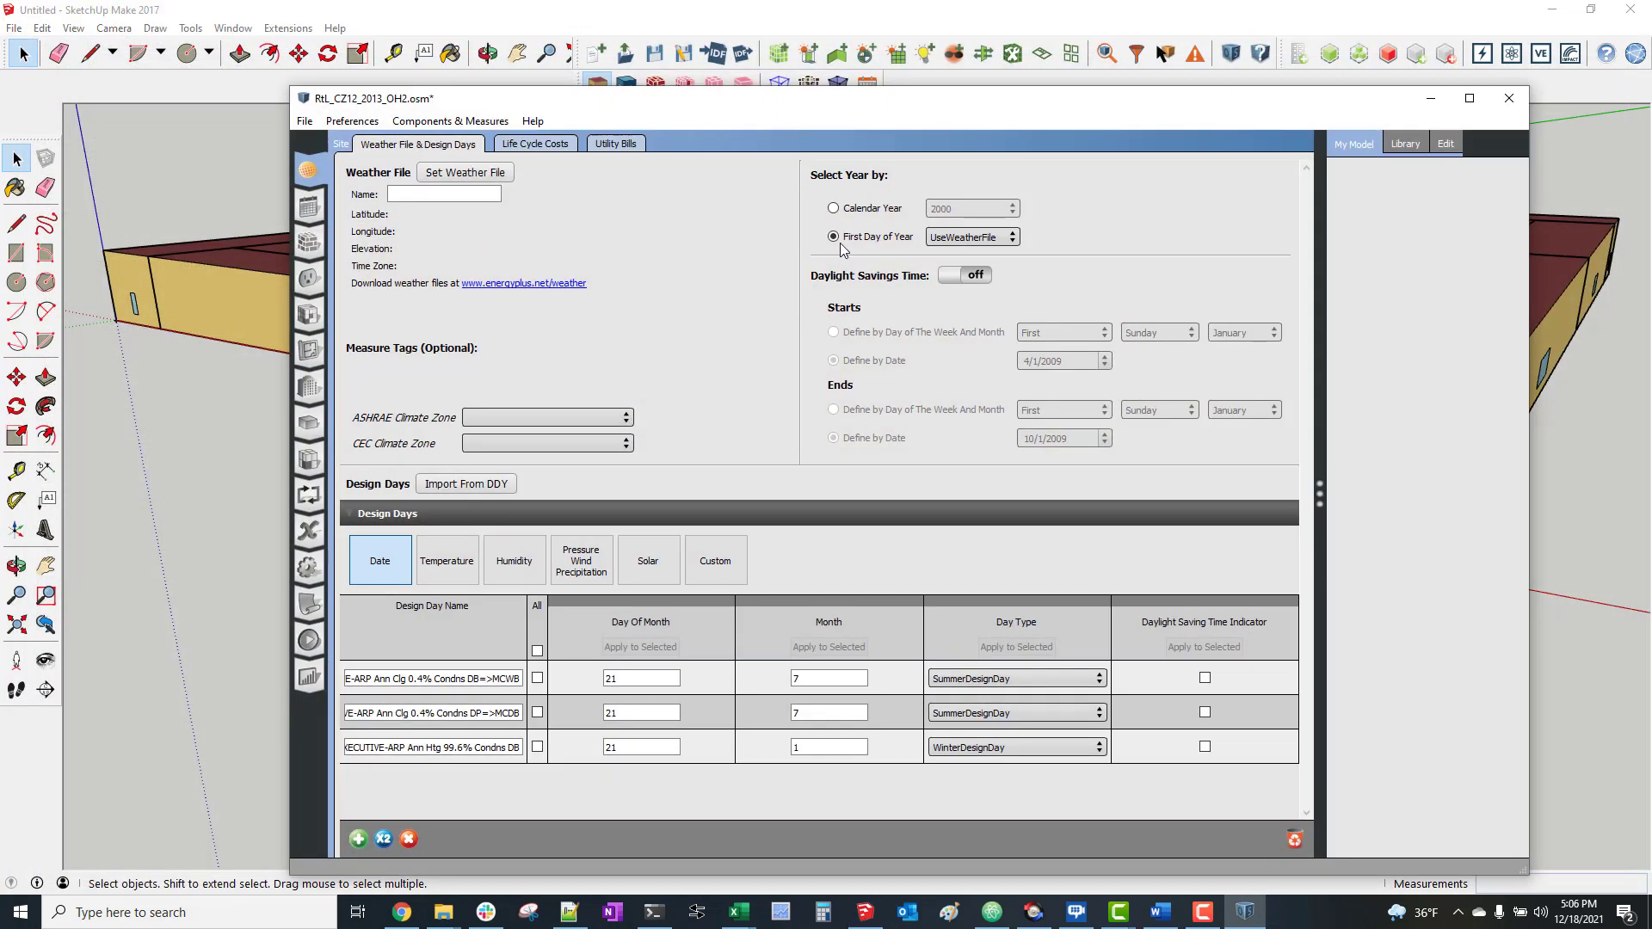
{"action": "left_click", "coordinate": [1469, 98]}
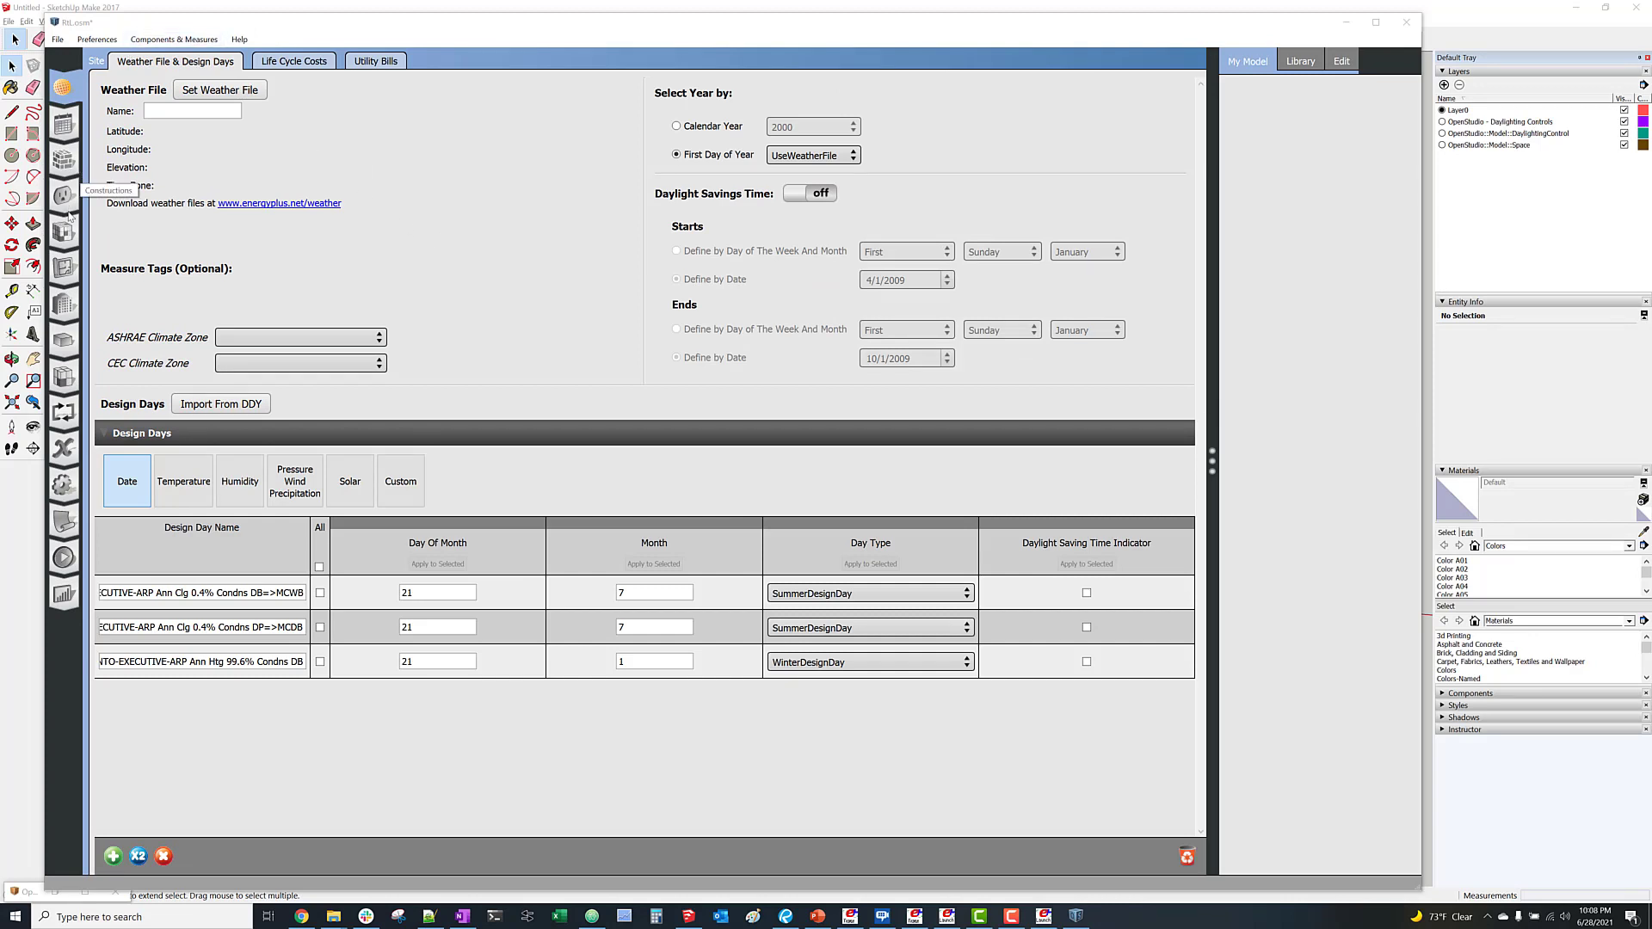
On the Facility Stories table, add a building story and rename Building Story 1 to Level1.
{"action": "left_click", "coordinate": [69, 305]}
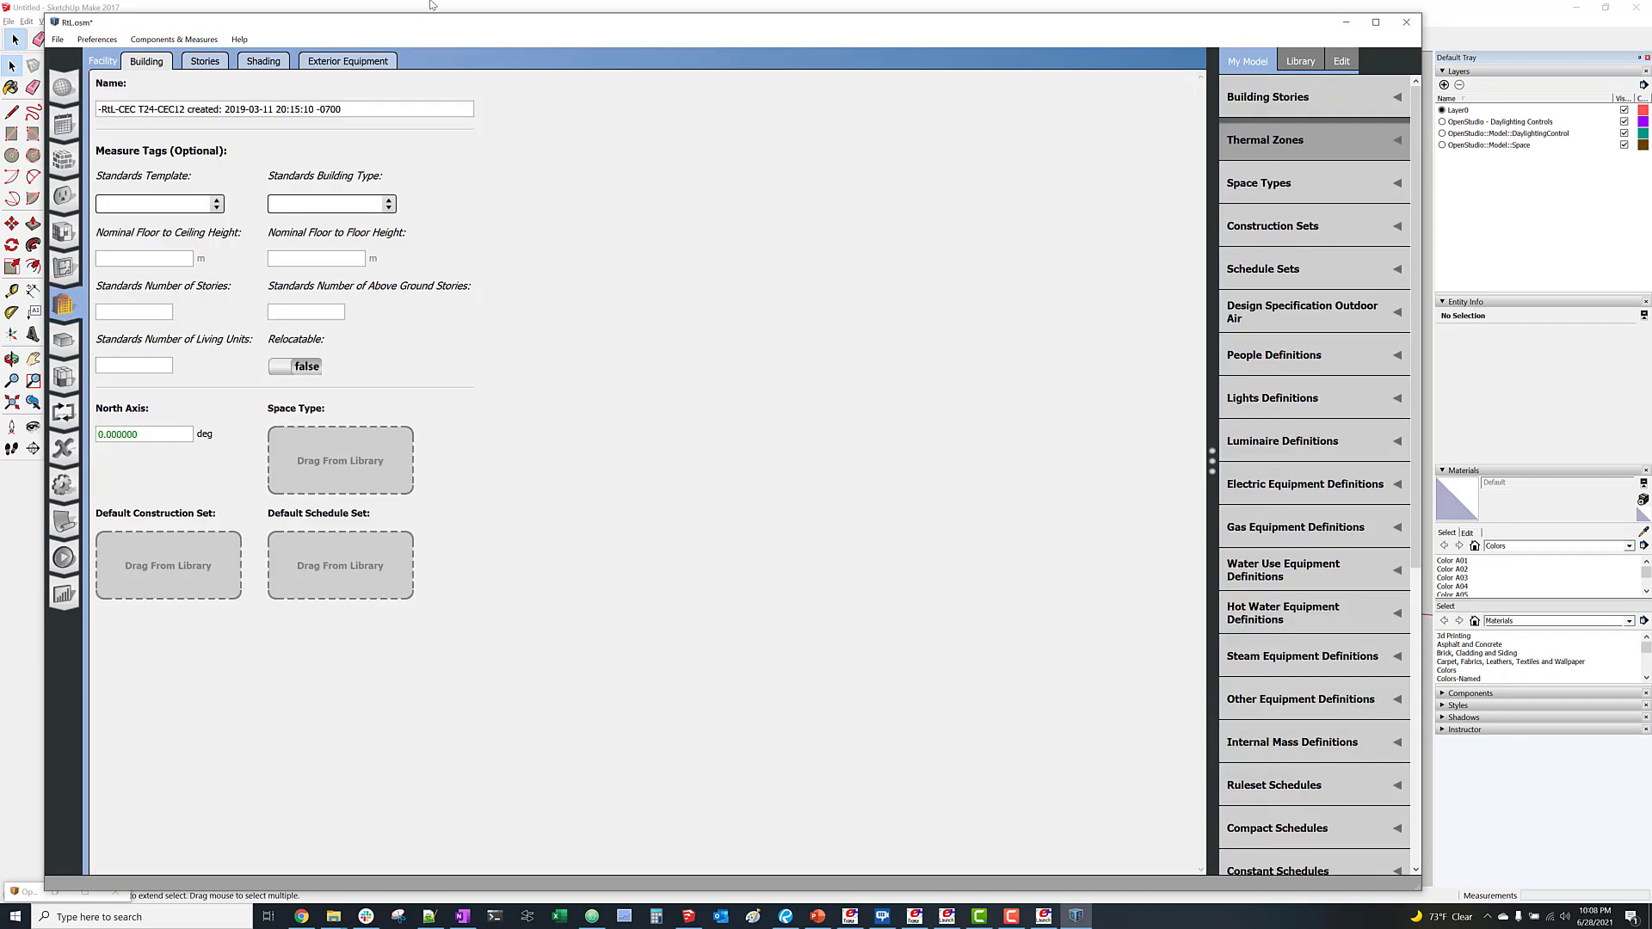
{"action": "mouse_move", "coordinate": [449, 28]}
{"action": "left_mouse_down"}
{"action": "mouse_move", "coordinate": [908, 780]}
{"action": "mouse_move", "coordinate": [804, 689]}
{"action": "mouse_move", "coordinate": [585, 19]}
{"action": "mouse_move", "coordinate": [529, 22]}
{"action": "left_mouse_up"}
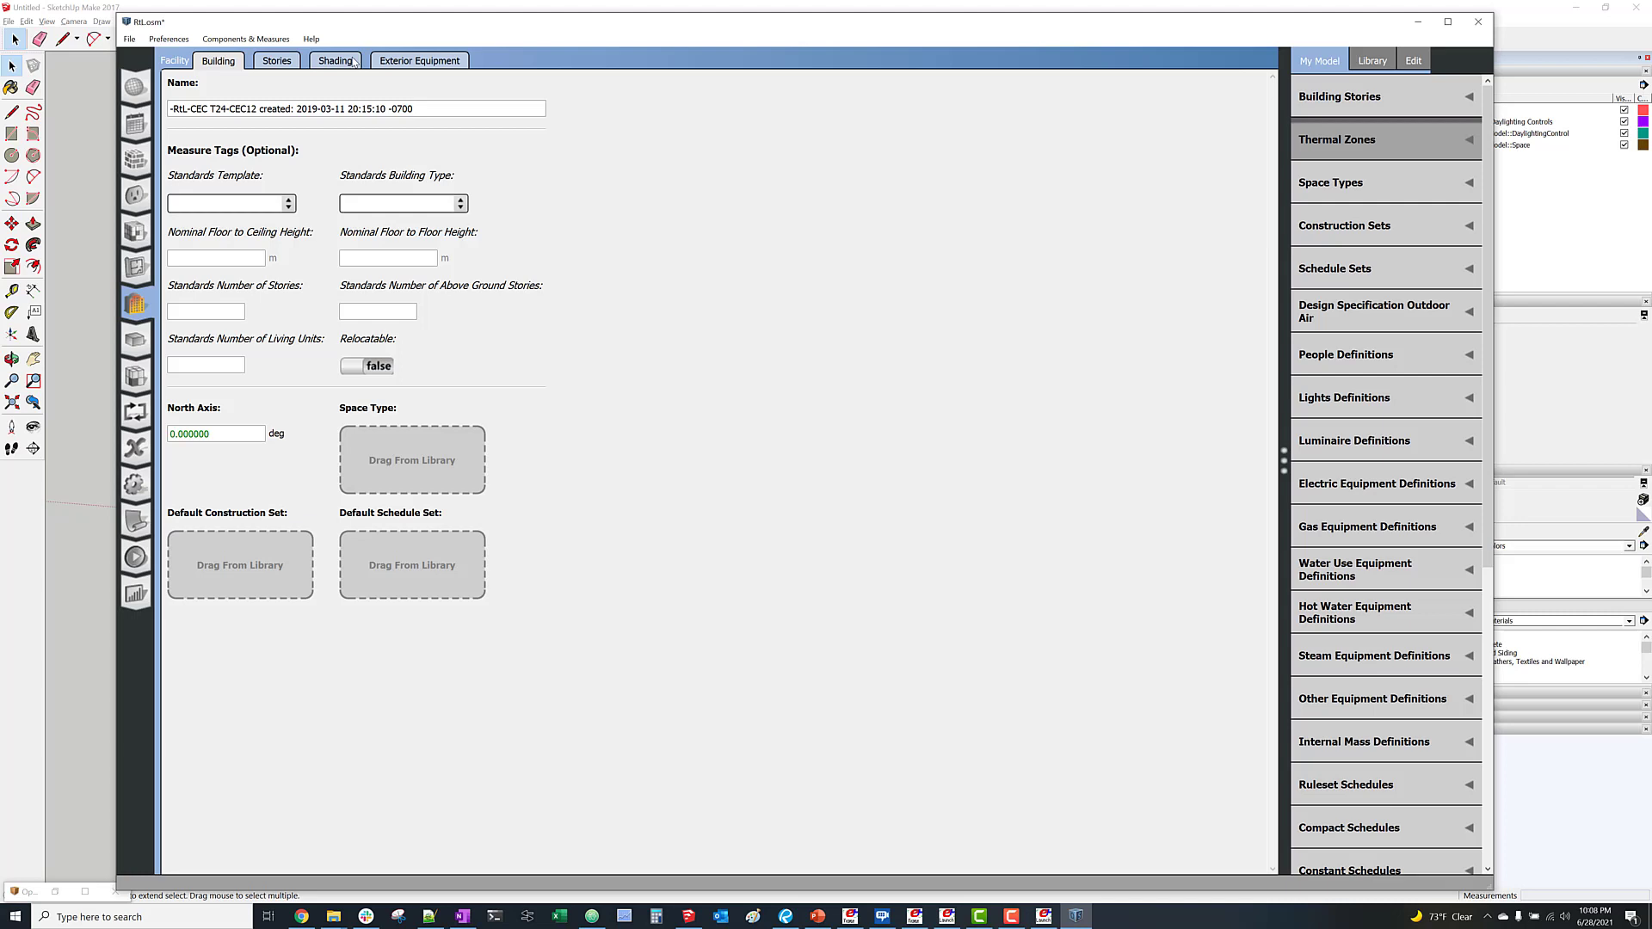
{"action": "left_click", "coordinate": [287, 62]}
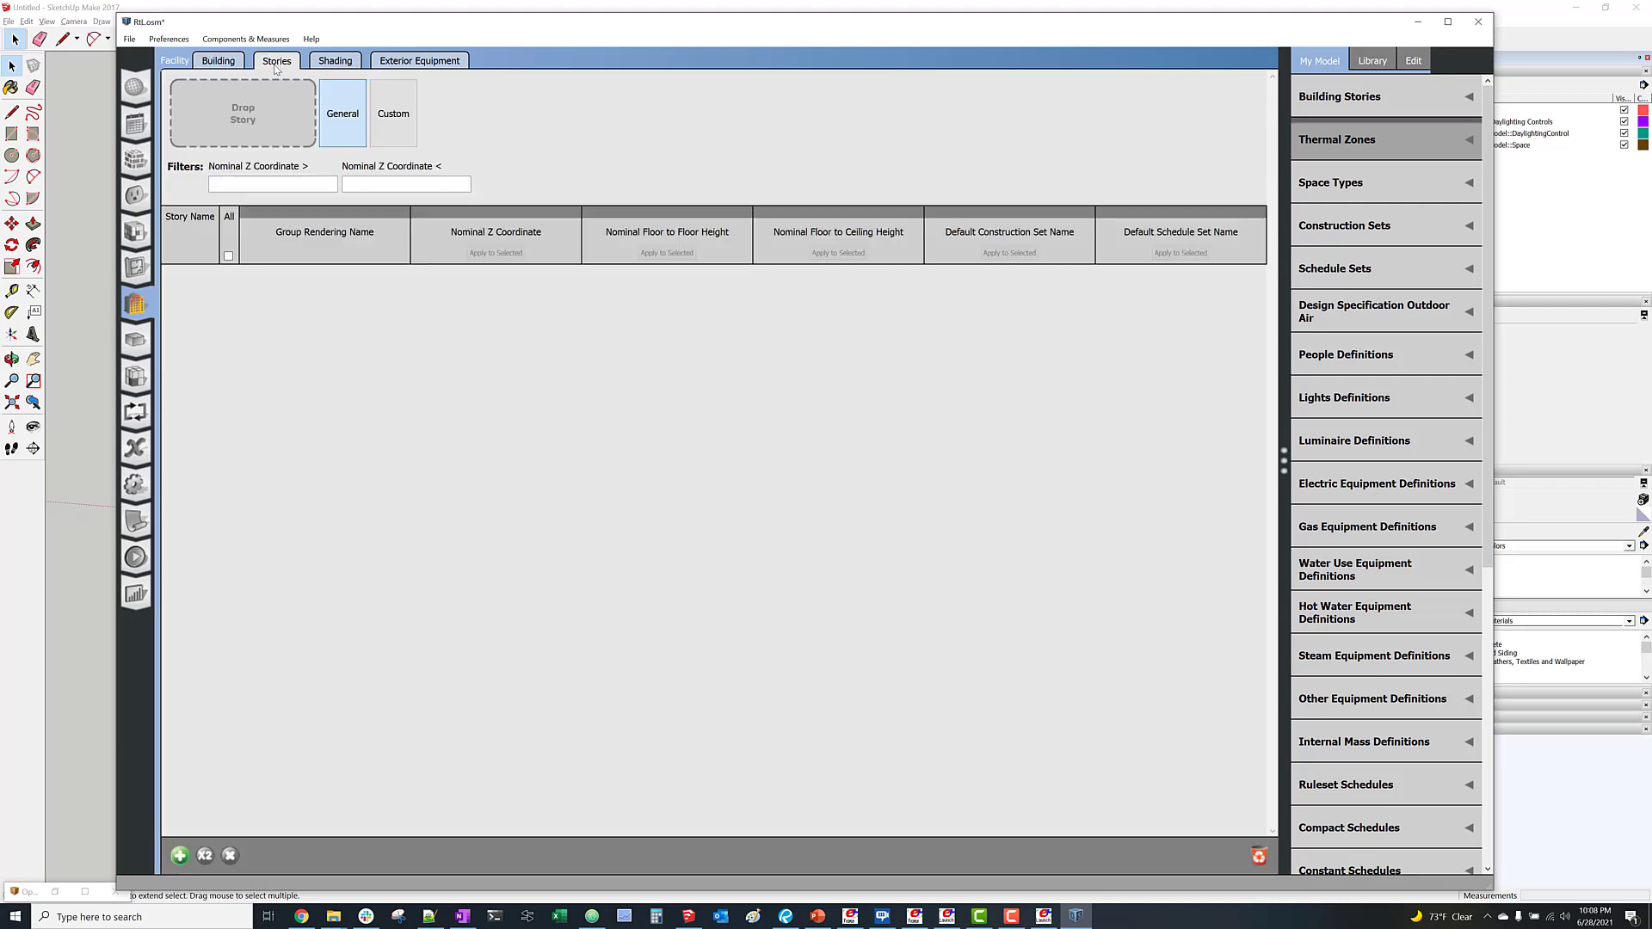
{"action": "left_click", "coordinate": [1393, 96]}
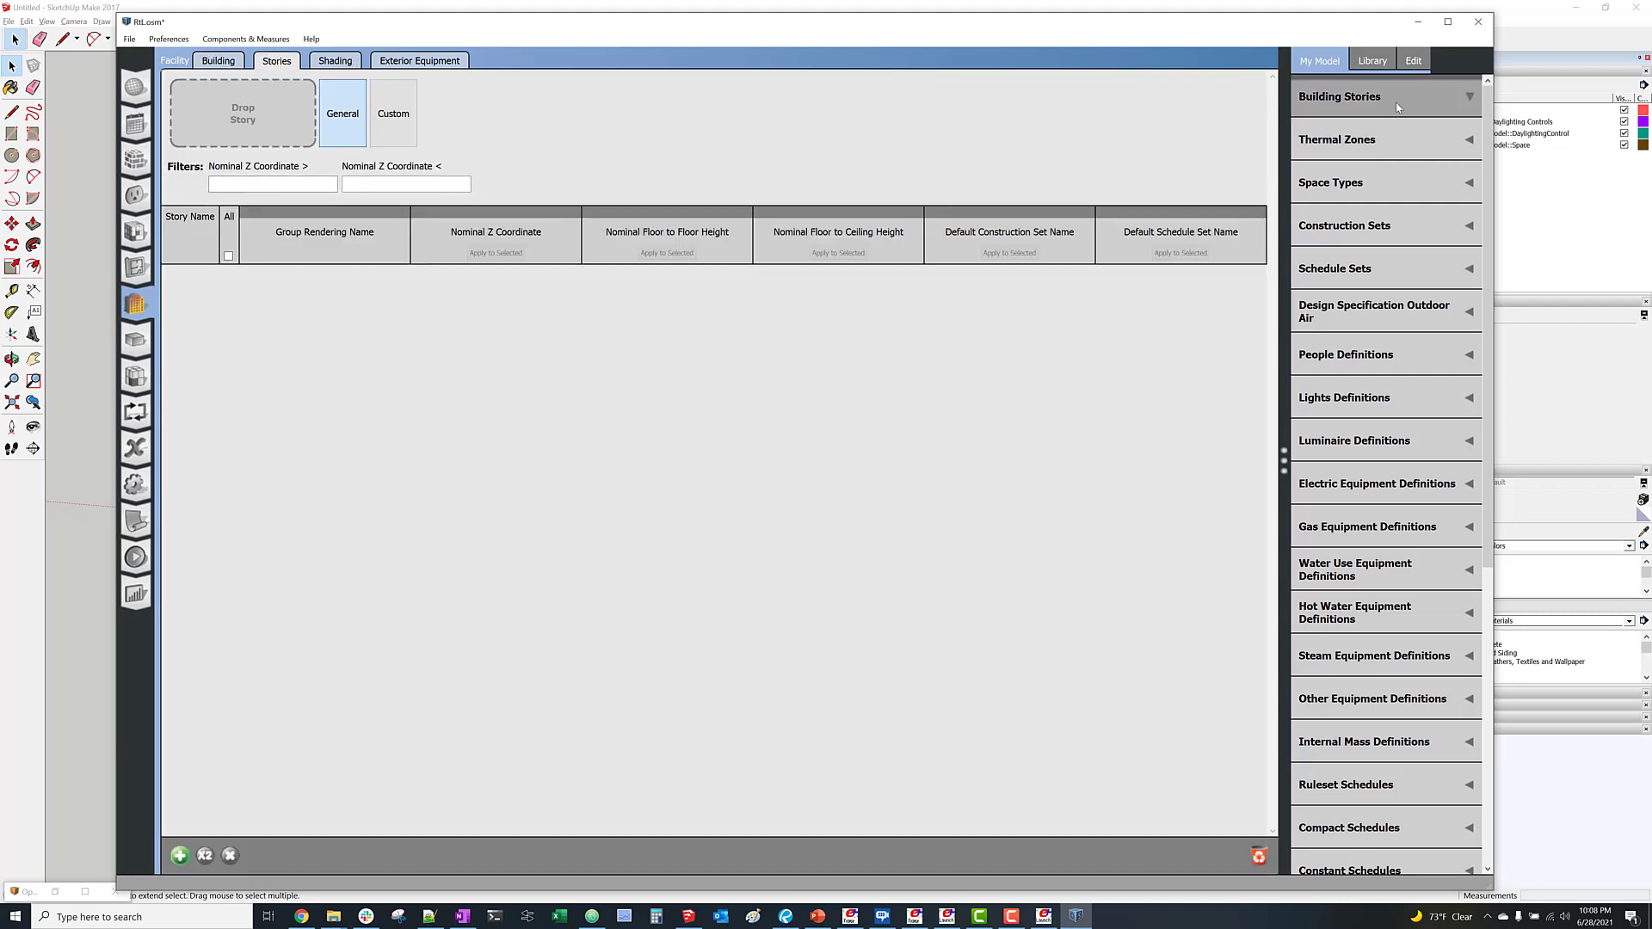
{"action": "left_click", "coordinate": [231, 281]}
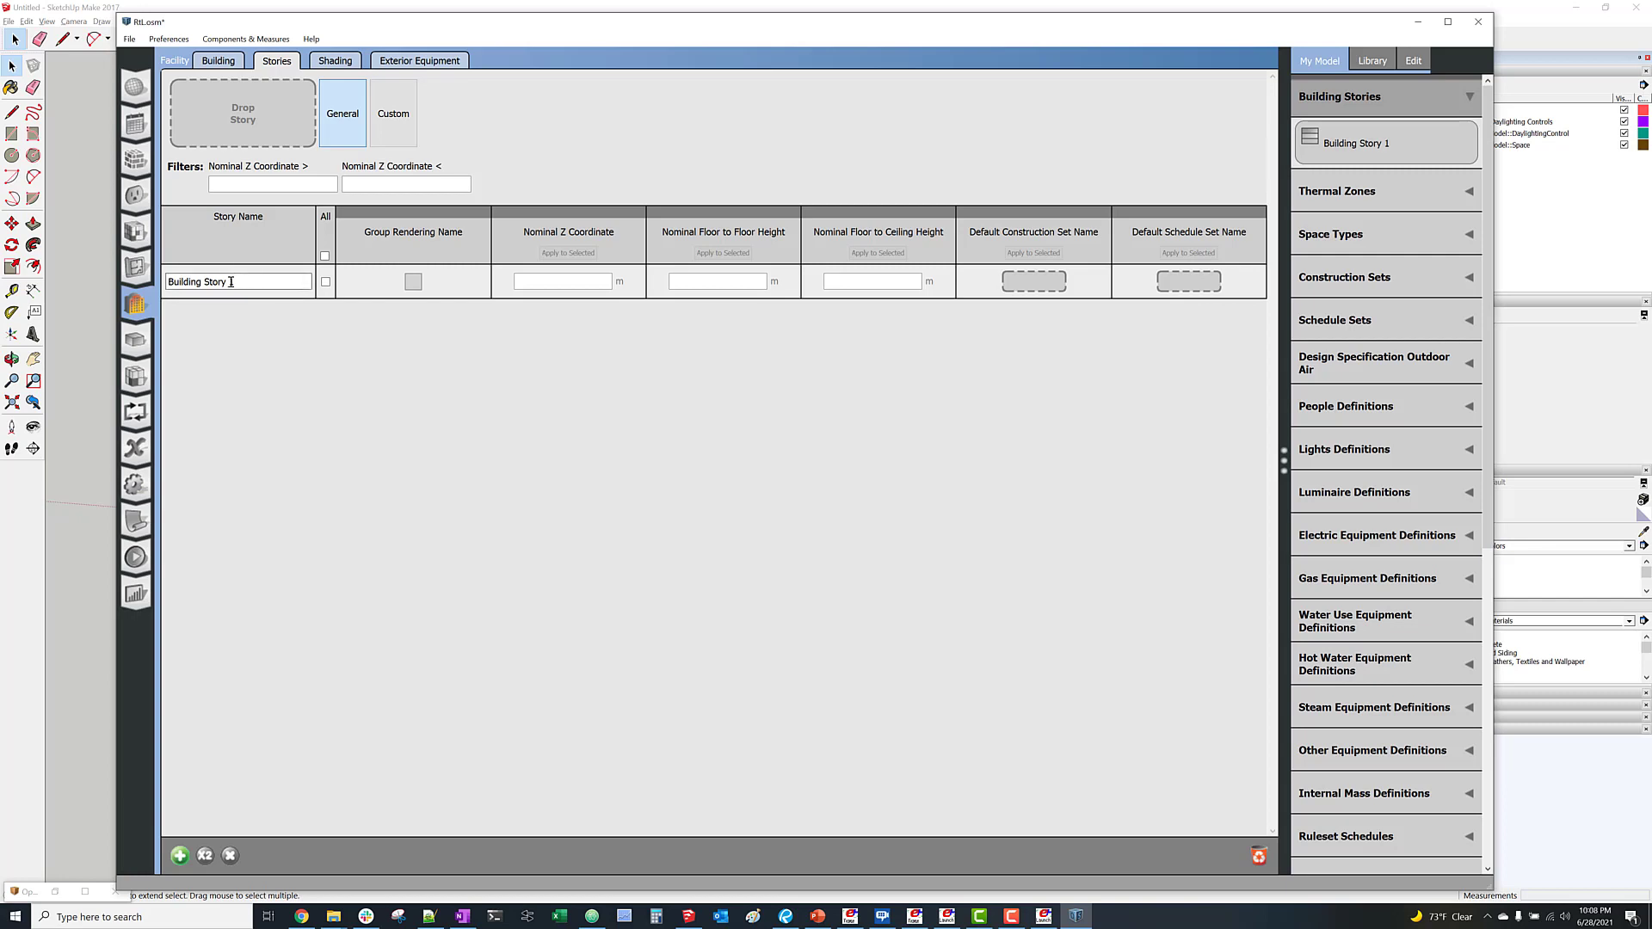
{"action": "left_click_drag", "start_coordinate": [231, 281], "coordinate": [109, 287]}
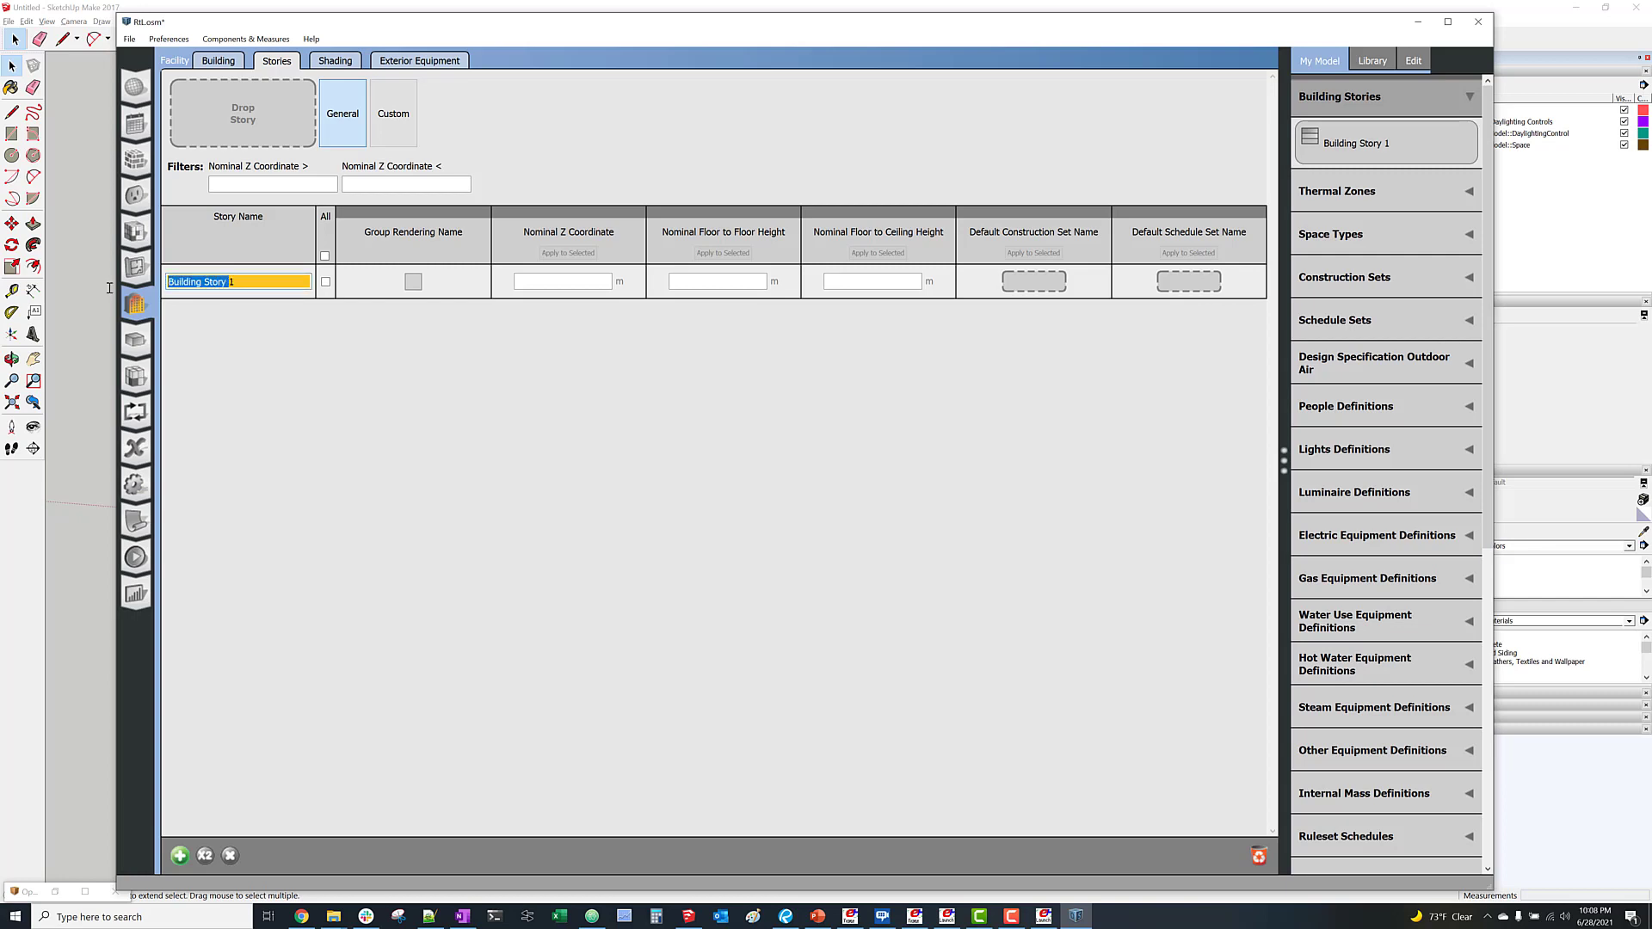
{"action": "type", "text": "Level1"}
{"action": "left_click", "coordinate": [530, 435]}
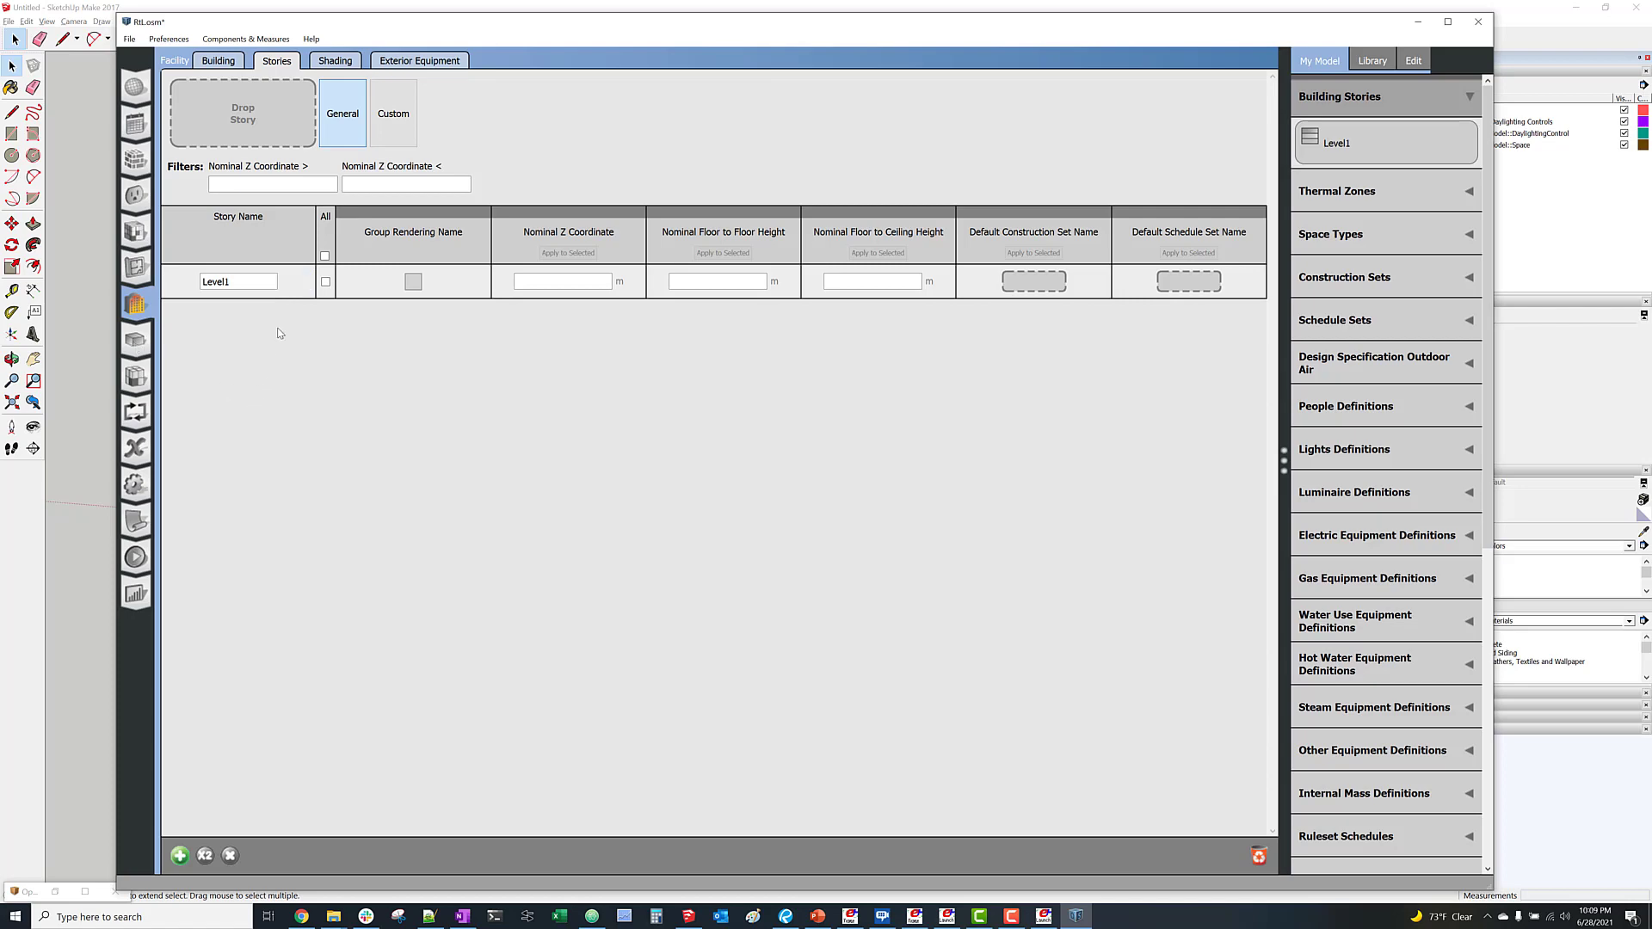
In the Spaces Properties table, assign Level1 as the story for all eight spaces.
{"action": "left_click", "coordinate": [141, 340]}
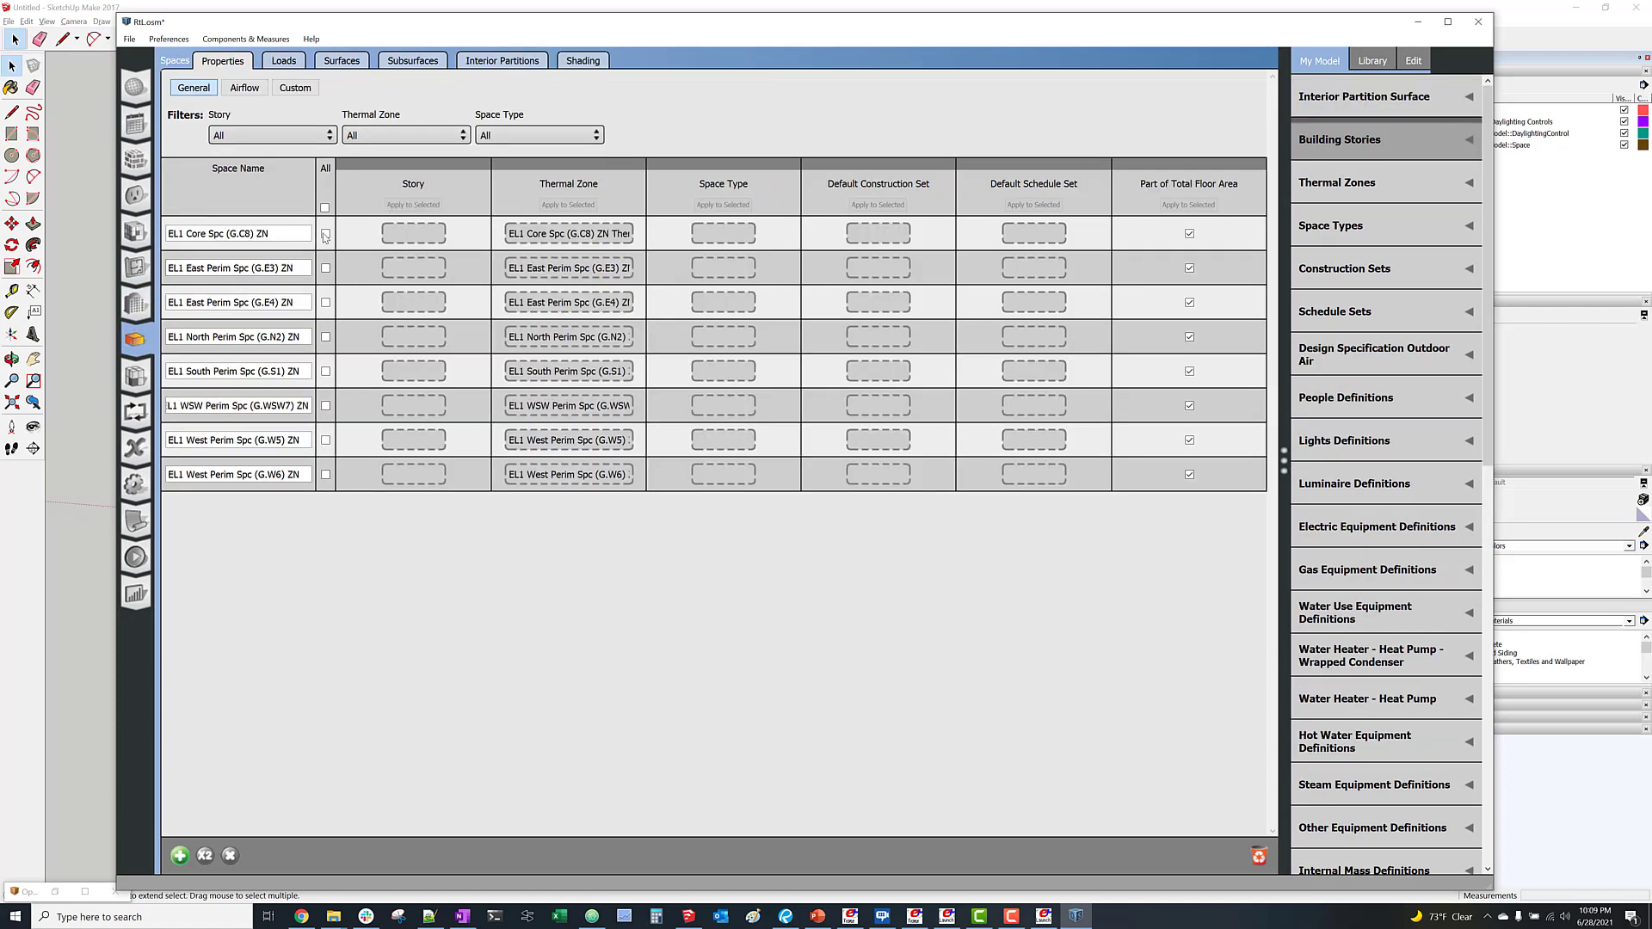
{"action": "left_click", "coordinate": [1394, 140]}
{"action": "left_click_drag", "start_coordinate": [1370, 189], "coordinate": [421, 226]}
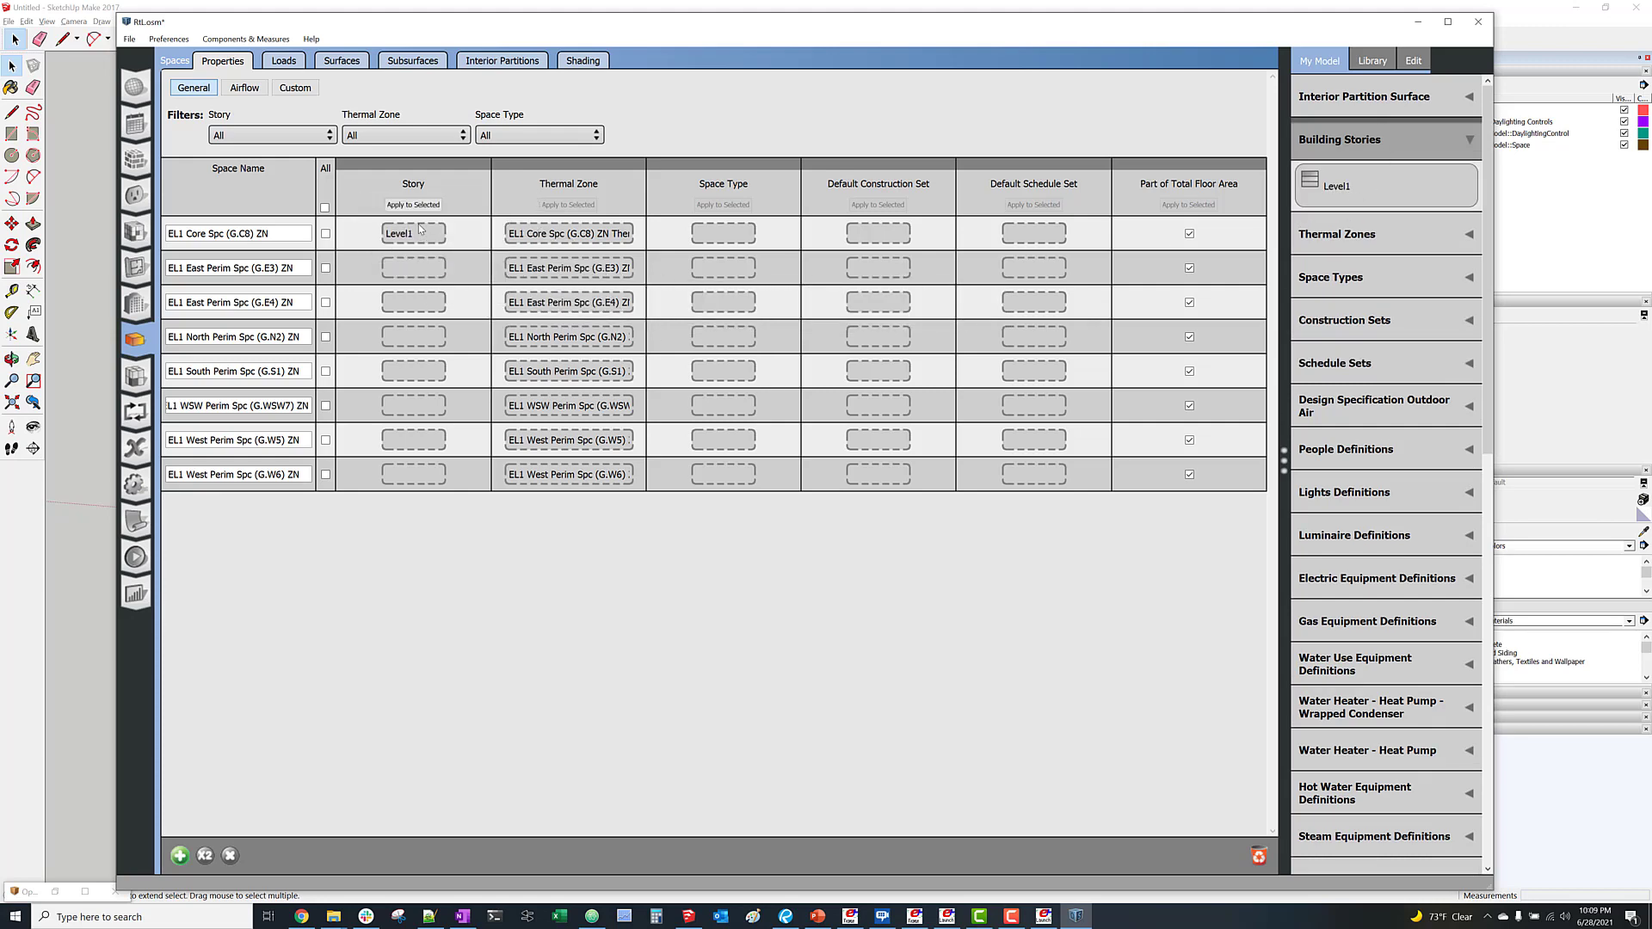
{"action": "left_click", "coordinate": [324, 208]}
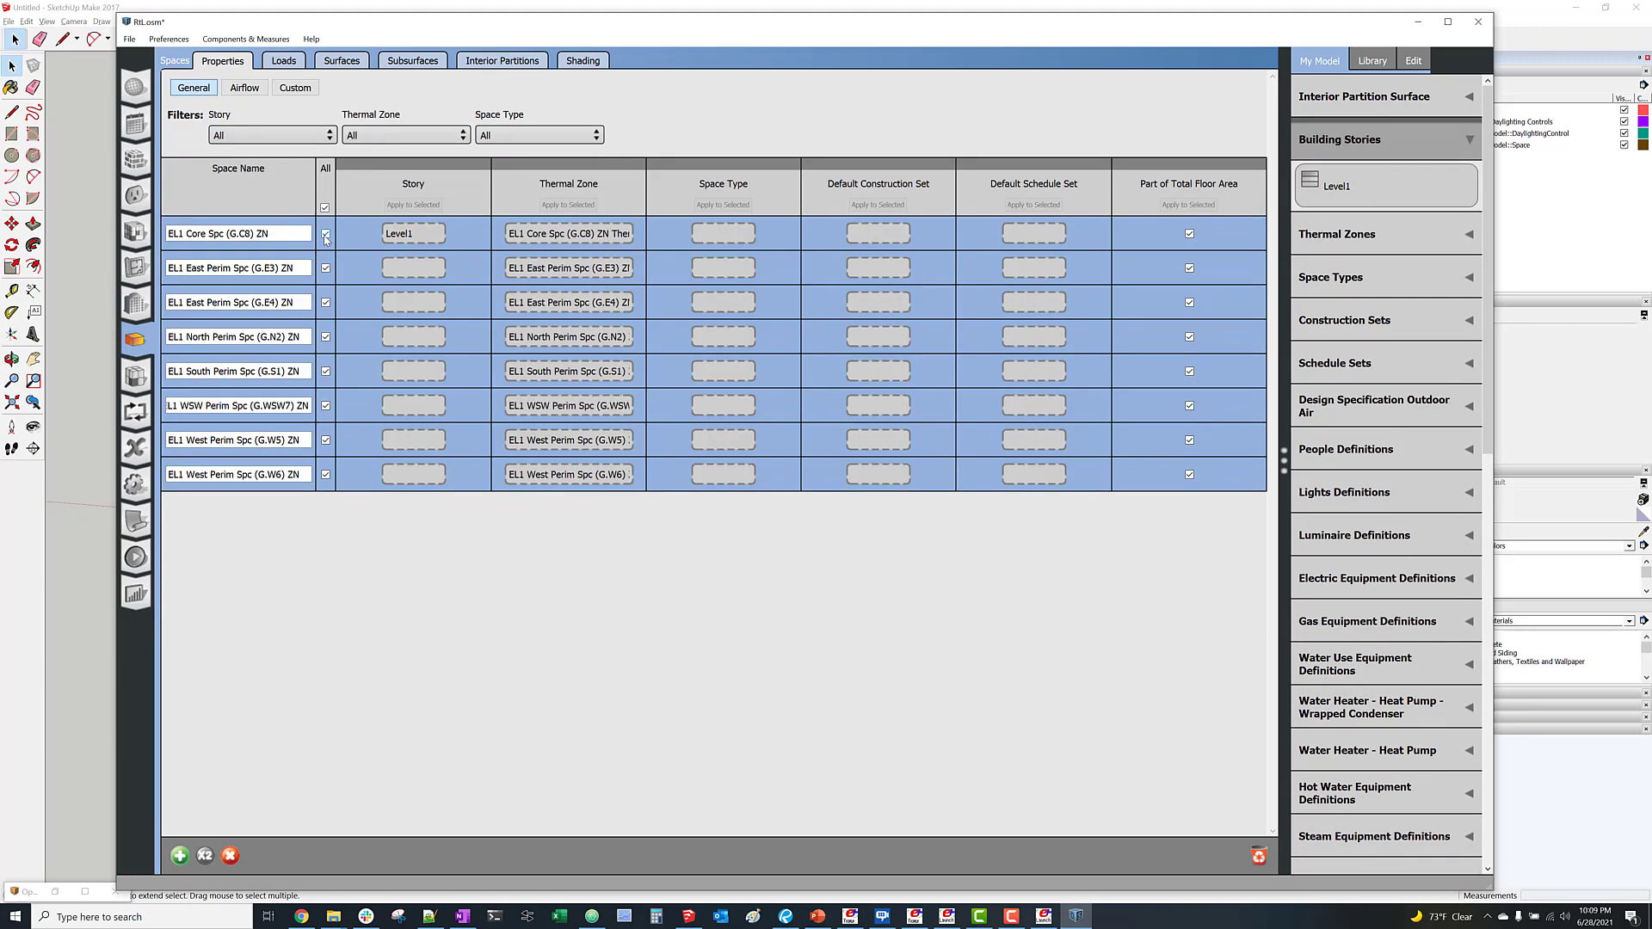
{"action": "left_click", "coordinate": [326, 234]}
{"action": "left_click", "coordinate": [415, 231]}
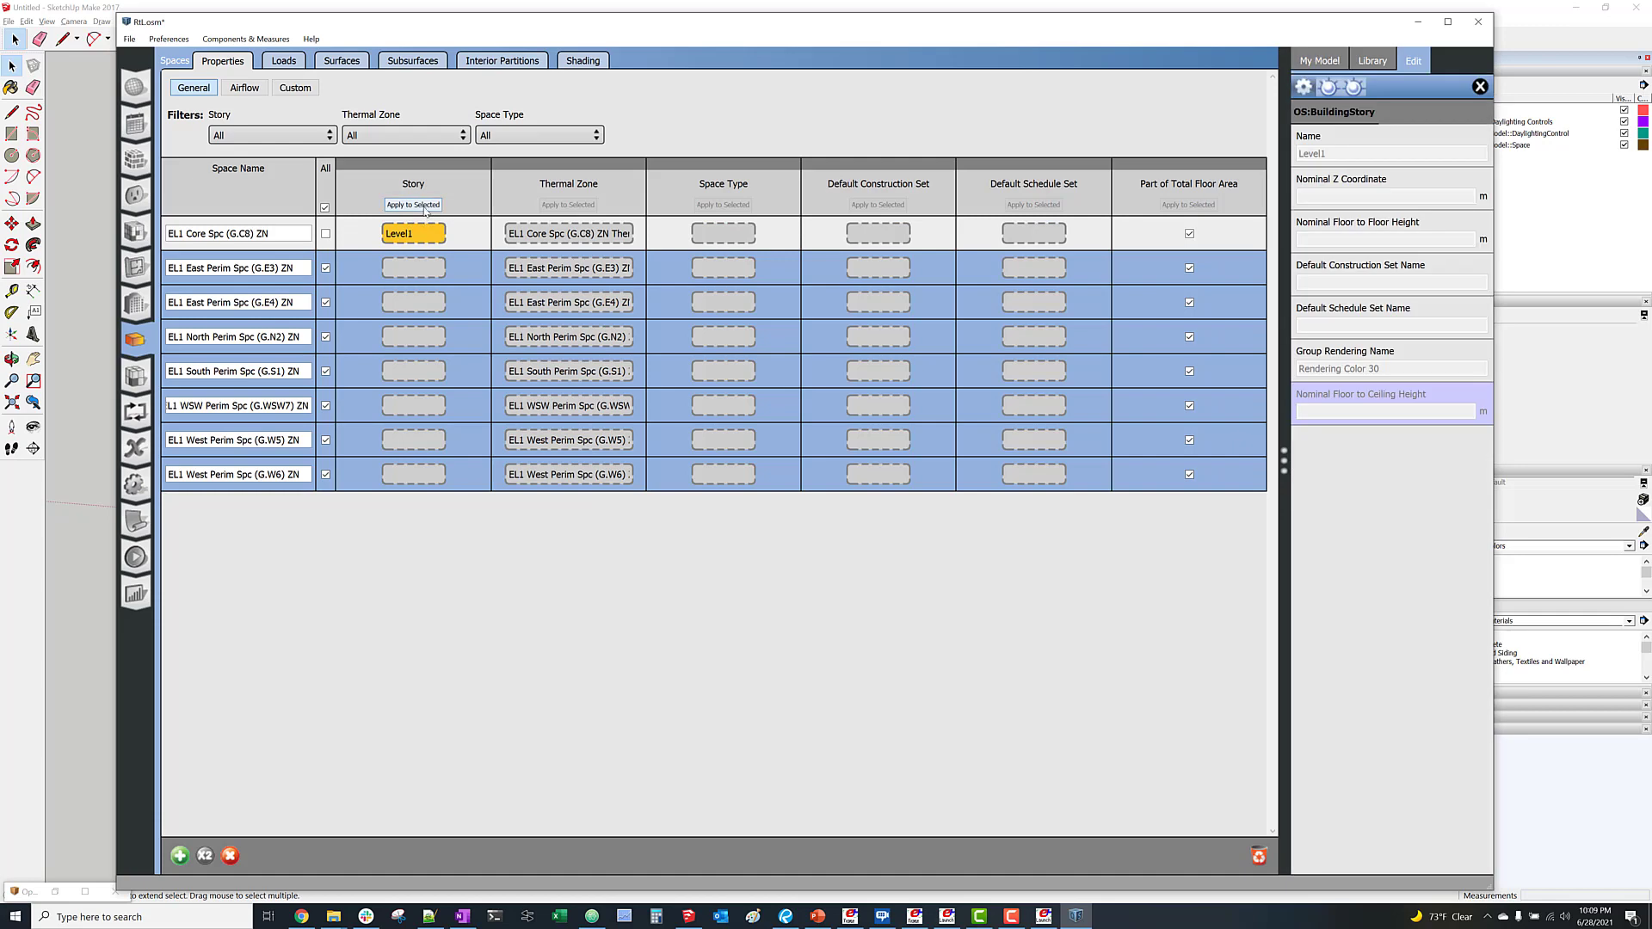
{"action": "left_click", "coordinate": [414, 204]}
{"action": "left_click", "coordinate": [129, 39]}
Save the model and export it as the SDD file RtL, acknowledging the export warnings.
{"action": "mouse_move", "coordinate": [159, 143]}
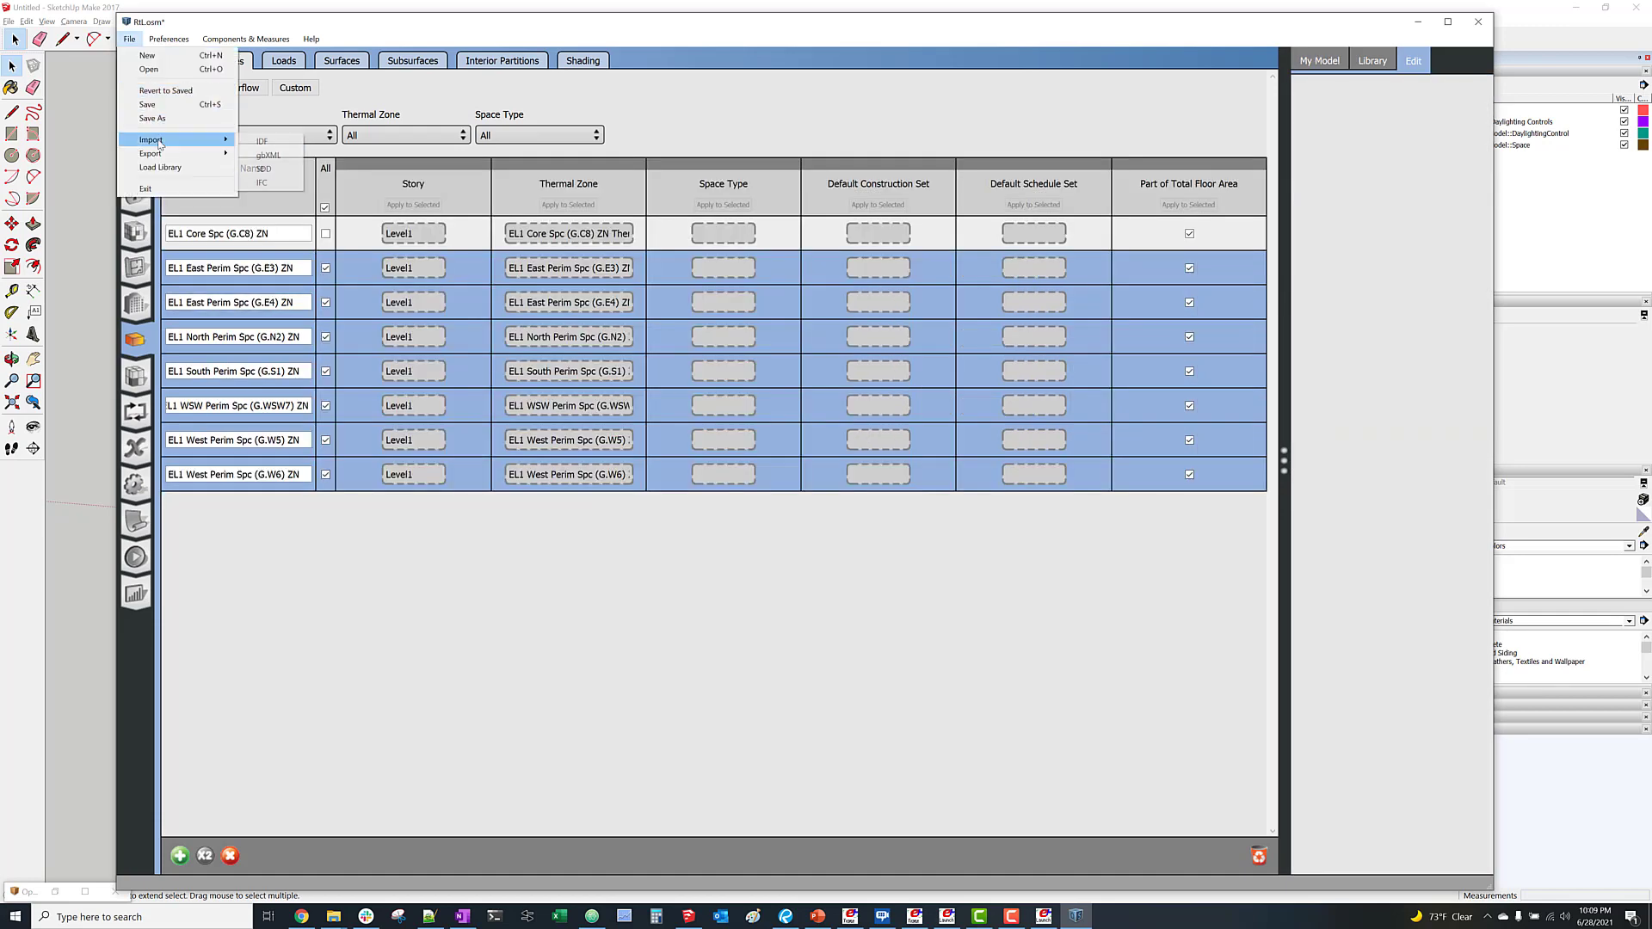
{"action": "left_click", "coordinate": [147, 104]}
{"action": "left_click", "coordinate": [130, 39]}
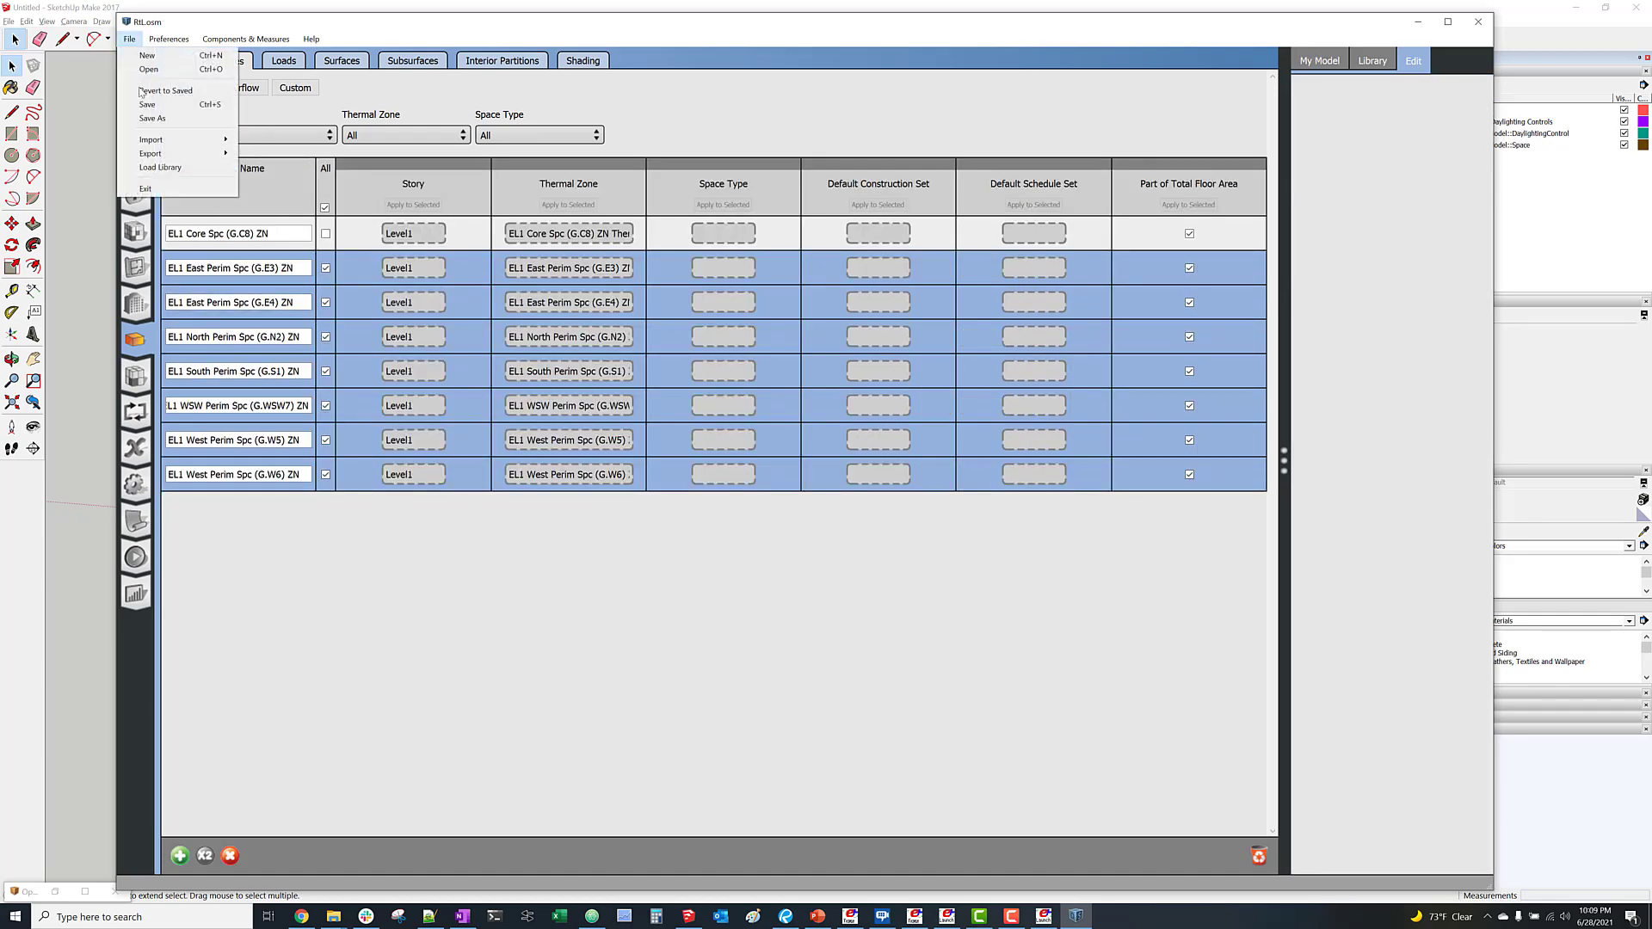
{"action": "mouse_move", "coordinate": [198, 153]}
{"action": "left_click", "coordinate": [262, 173]}
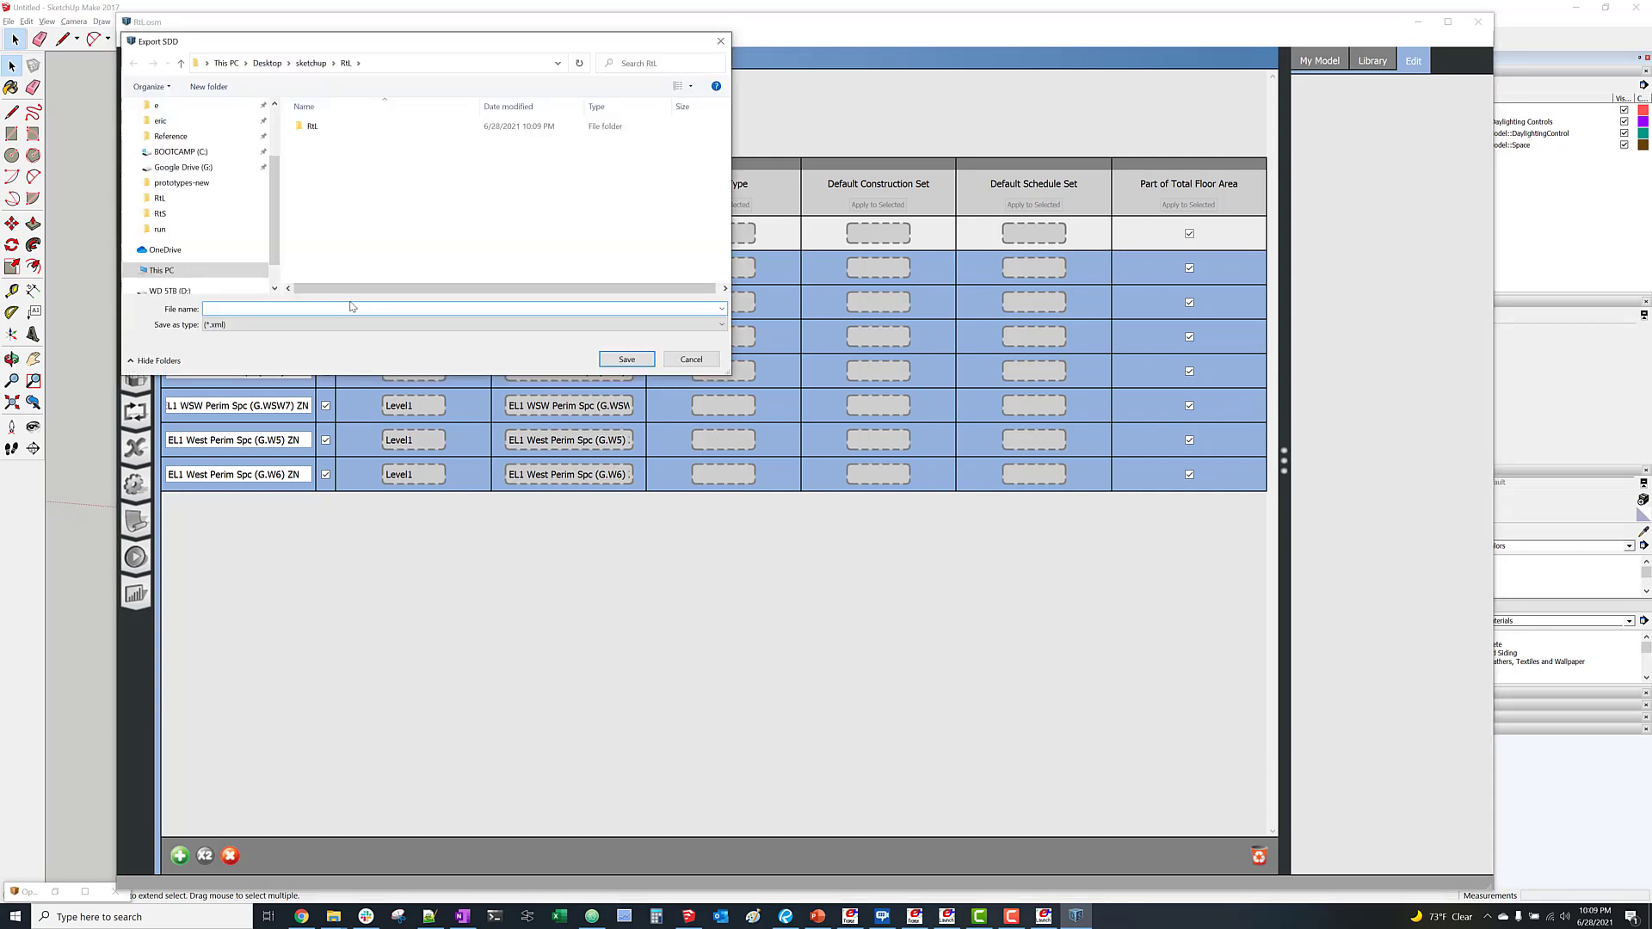
{"action": "type", "text": "RtL"}
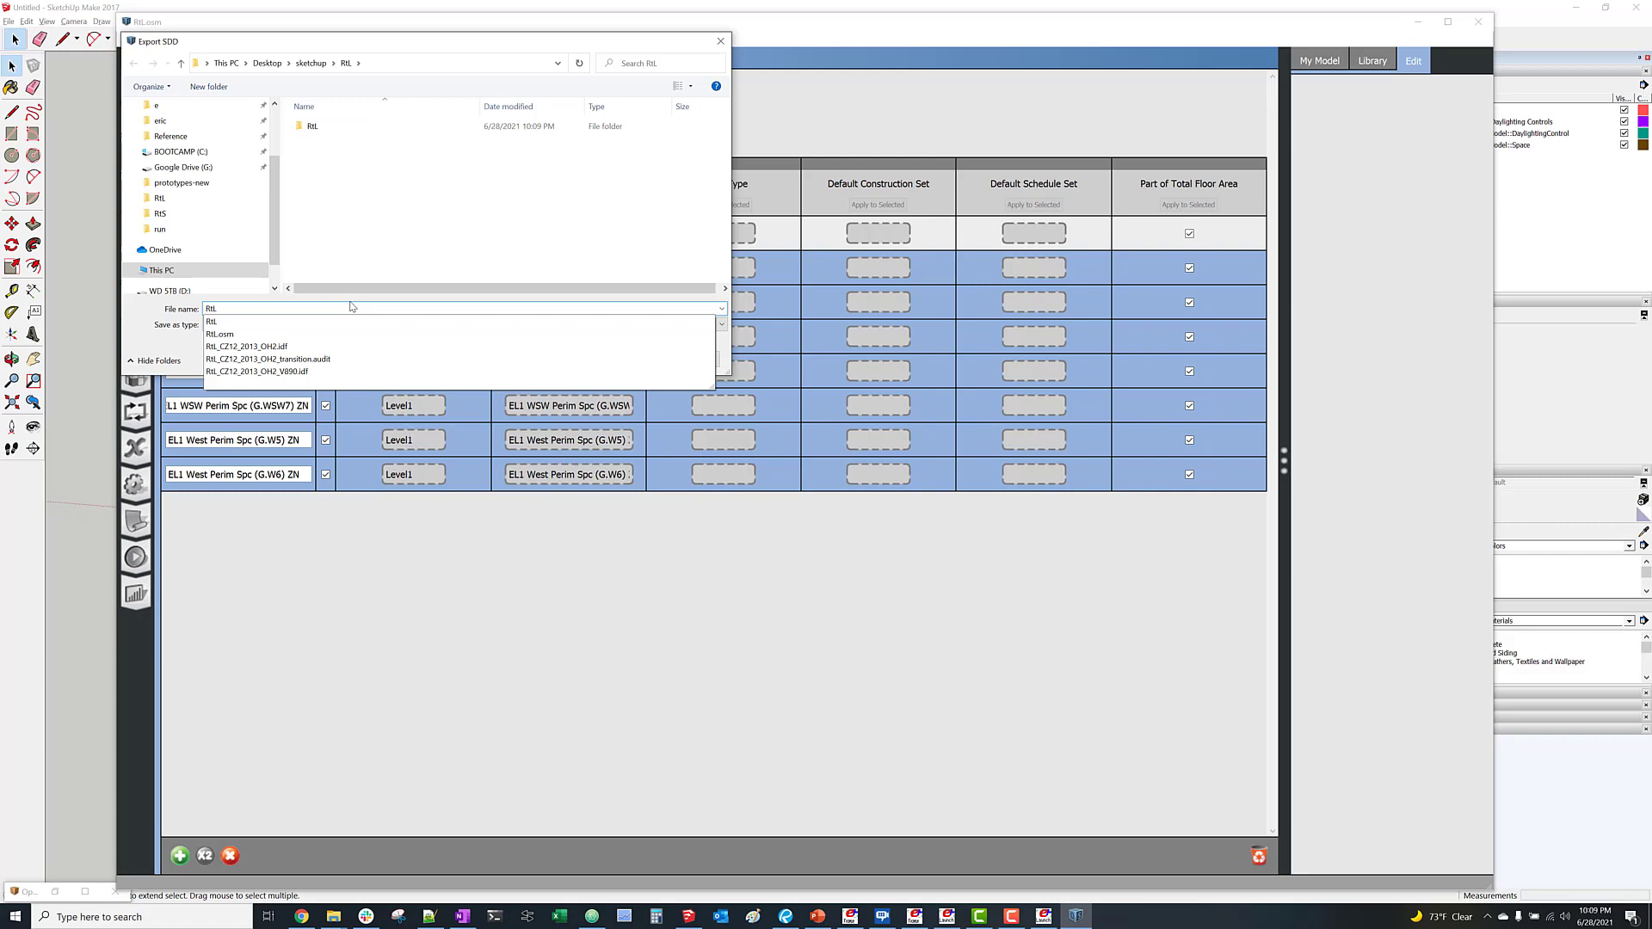
{"action": "key", "text": "Escape"}
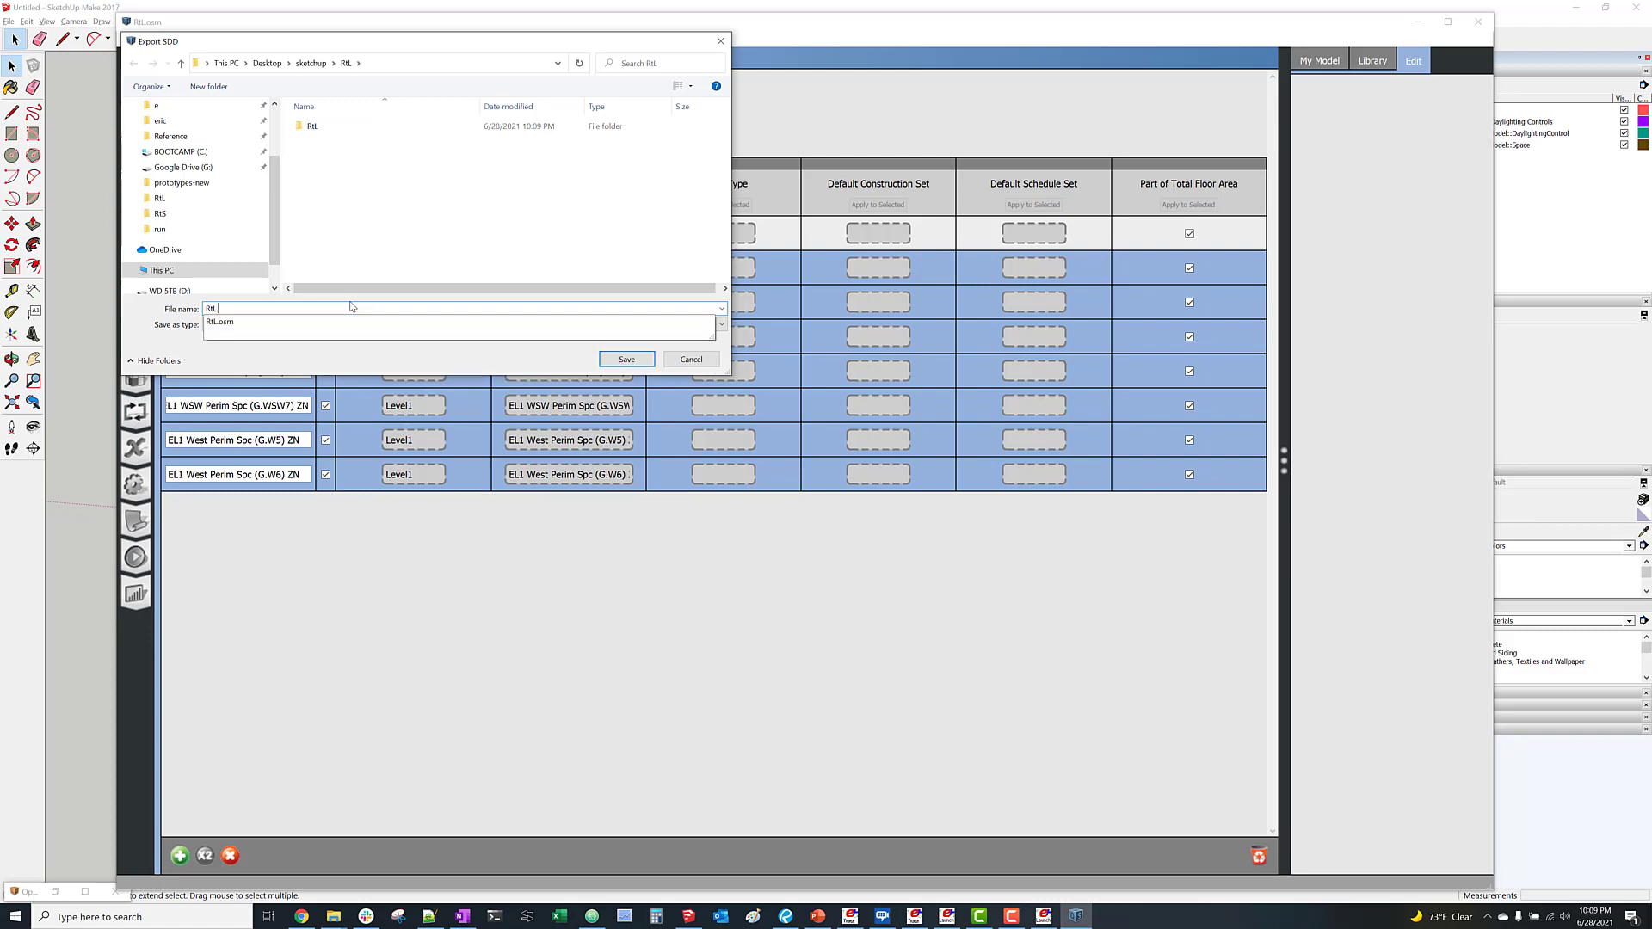
{"action": "left_click", "coordinate": [627, 359]}
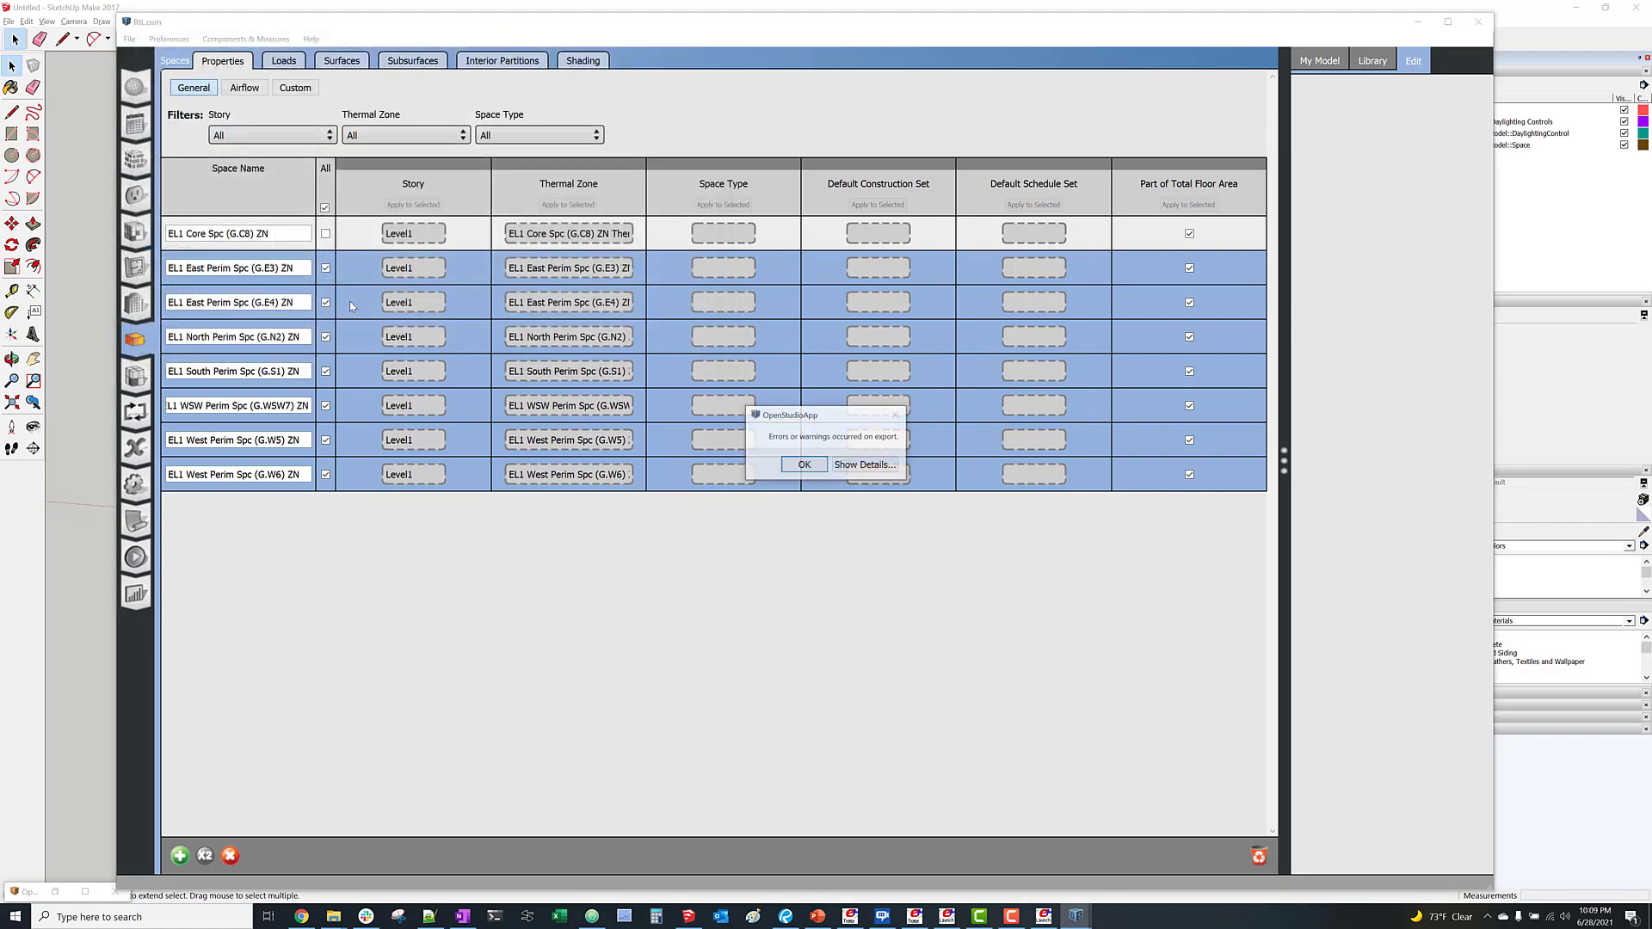
{"action": "left_click", "coordinate": [804, 462]}
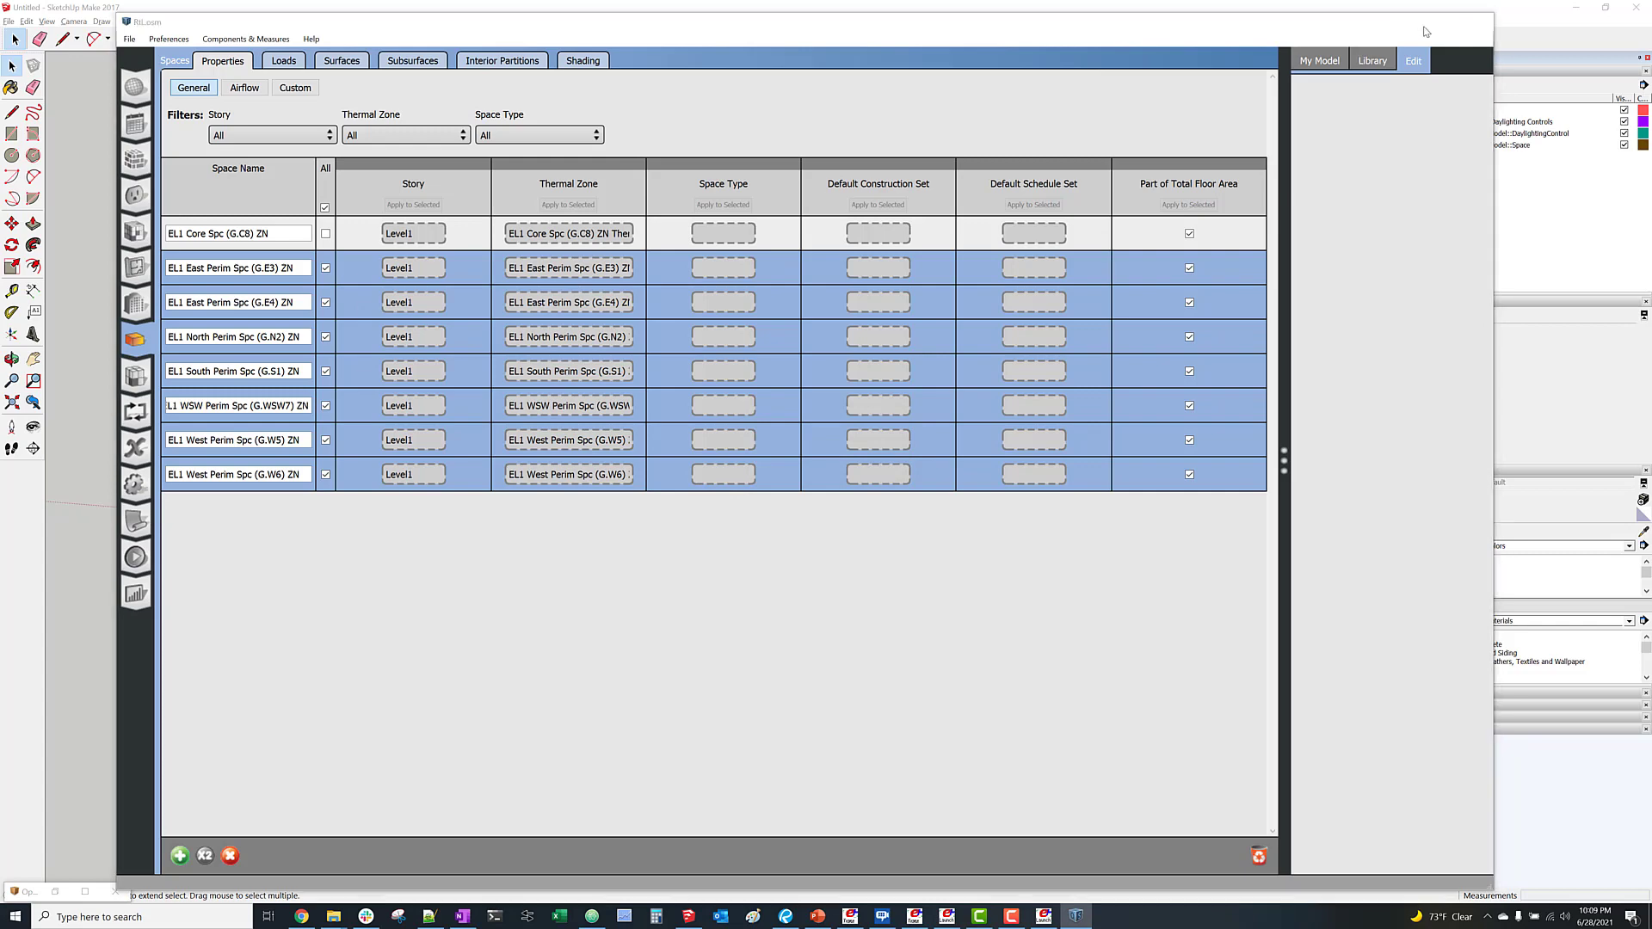
Close OpenStudio, decline reloading the model in SketchUp, and minimize SketchUp.
{"action": "left_click", "coordinate": [1482, 35]}
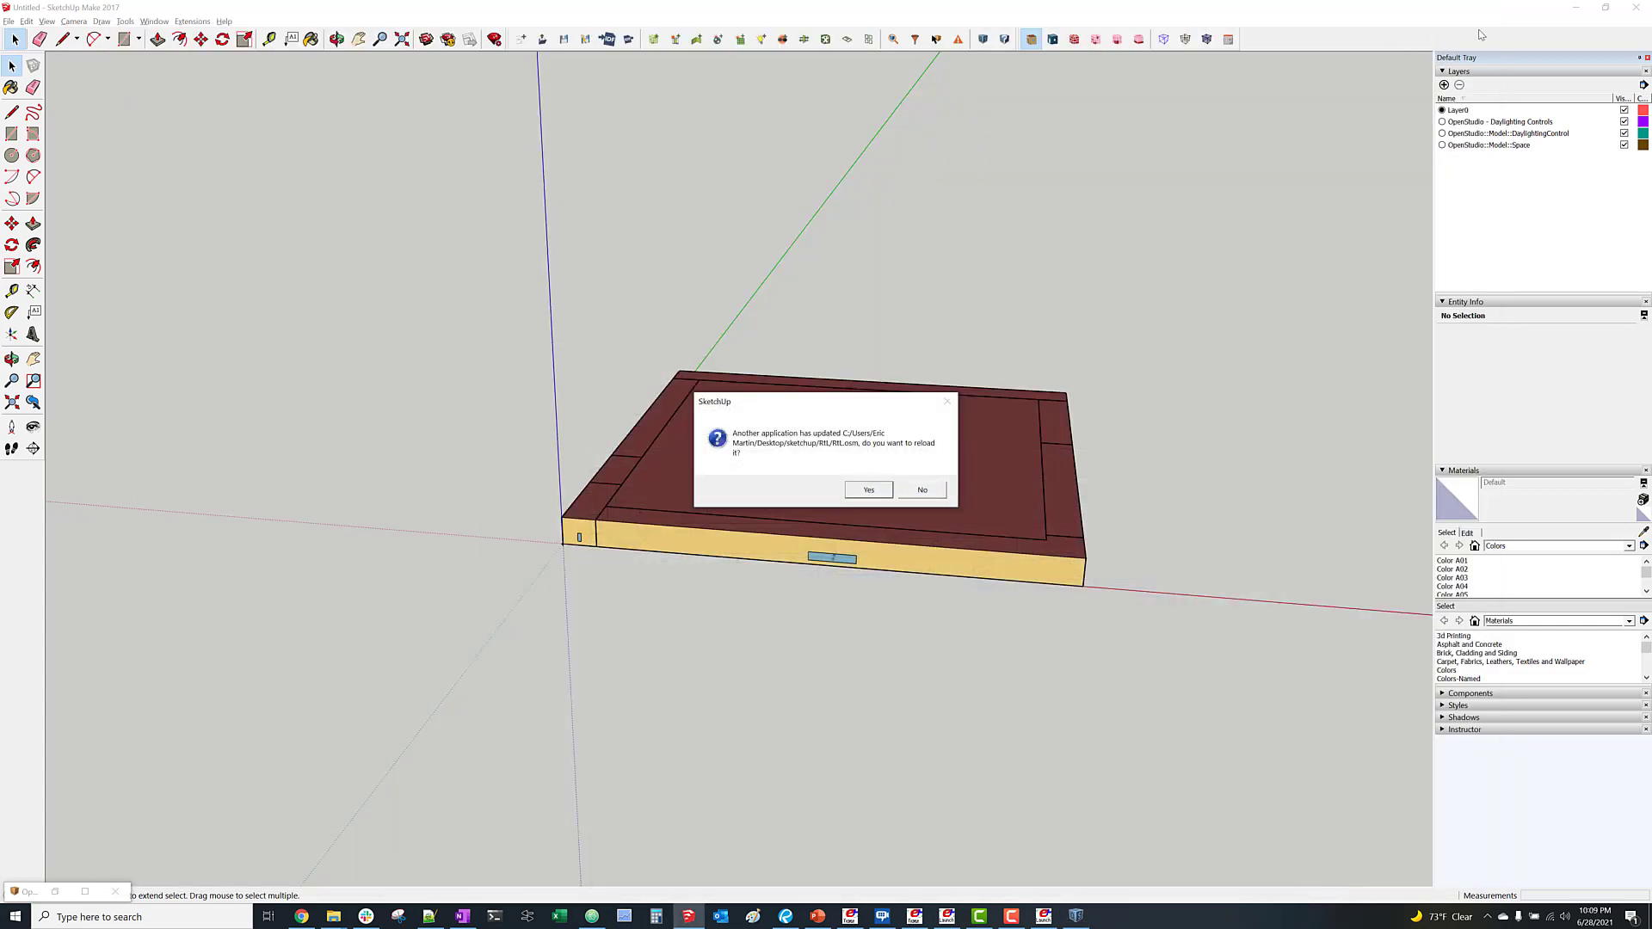
{"action": "left_click", "coordinate": [945, 494]}
{"action": "key", "text": "super+Down"}
{"action": "key", "text": "super+Down"}
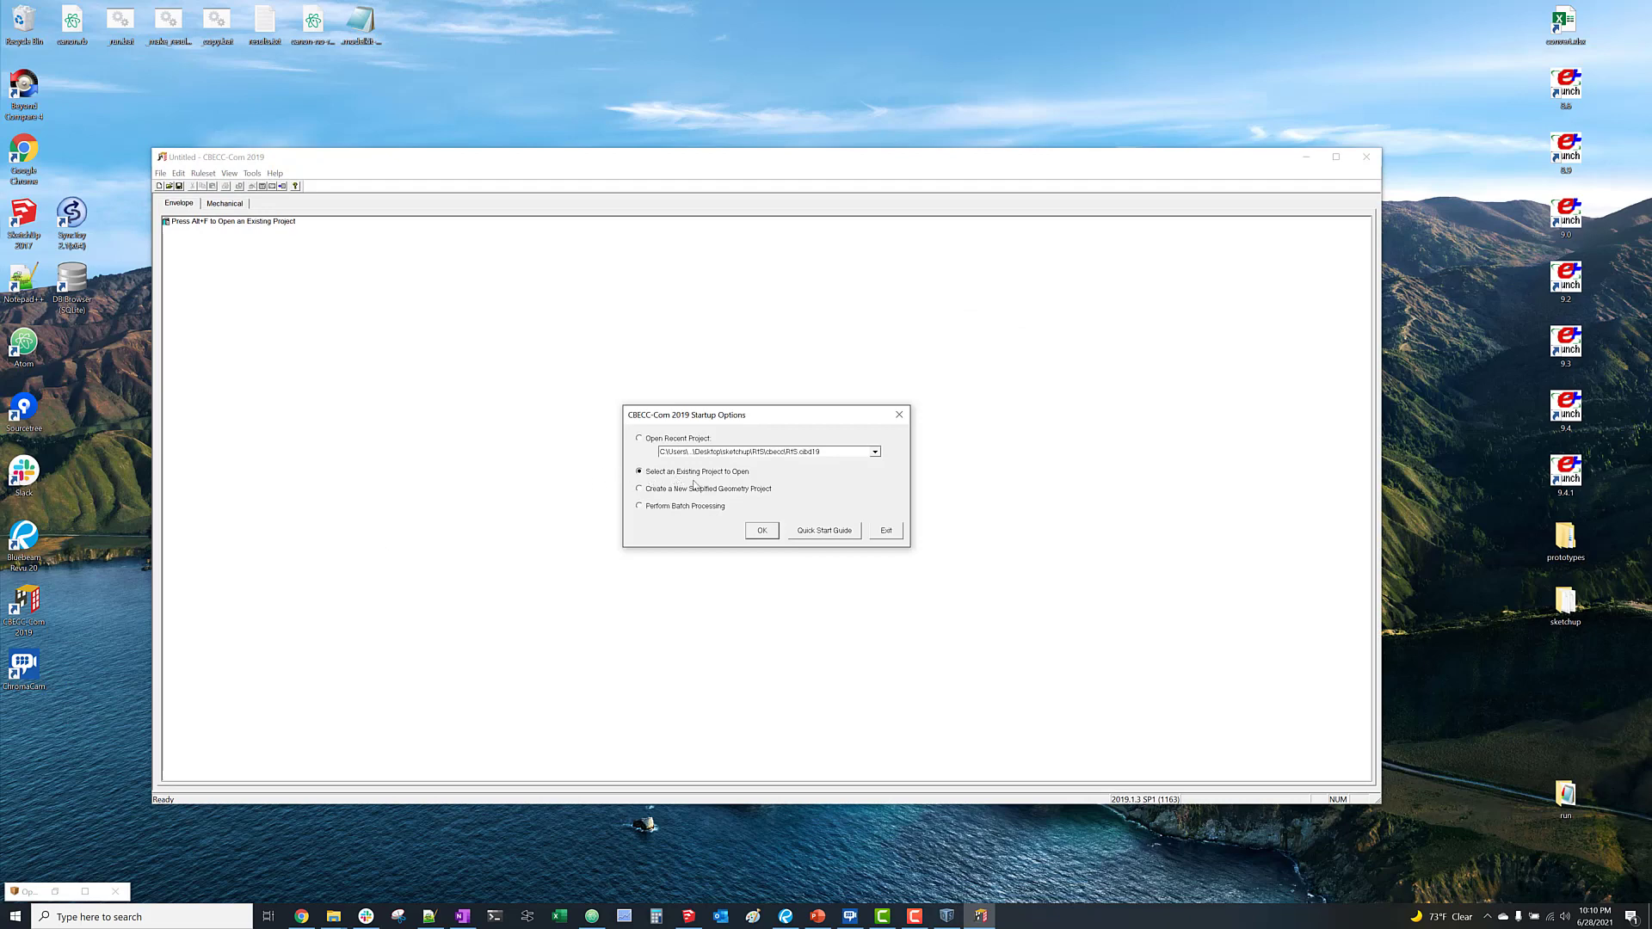
Open the existing project RtL.xml, showing All Files, and dismiss the missing-ruleset warning.
{"action": "left_click", "coordinate": [762, 530]}
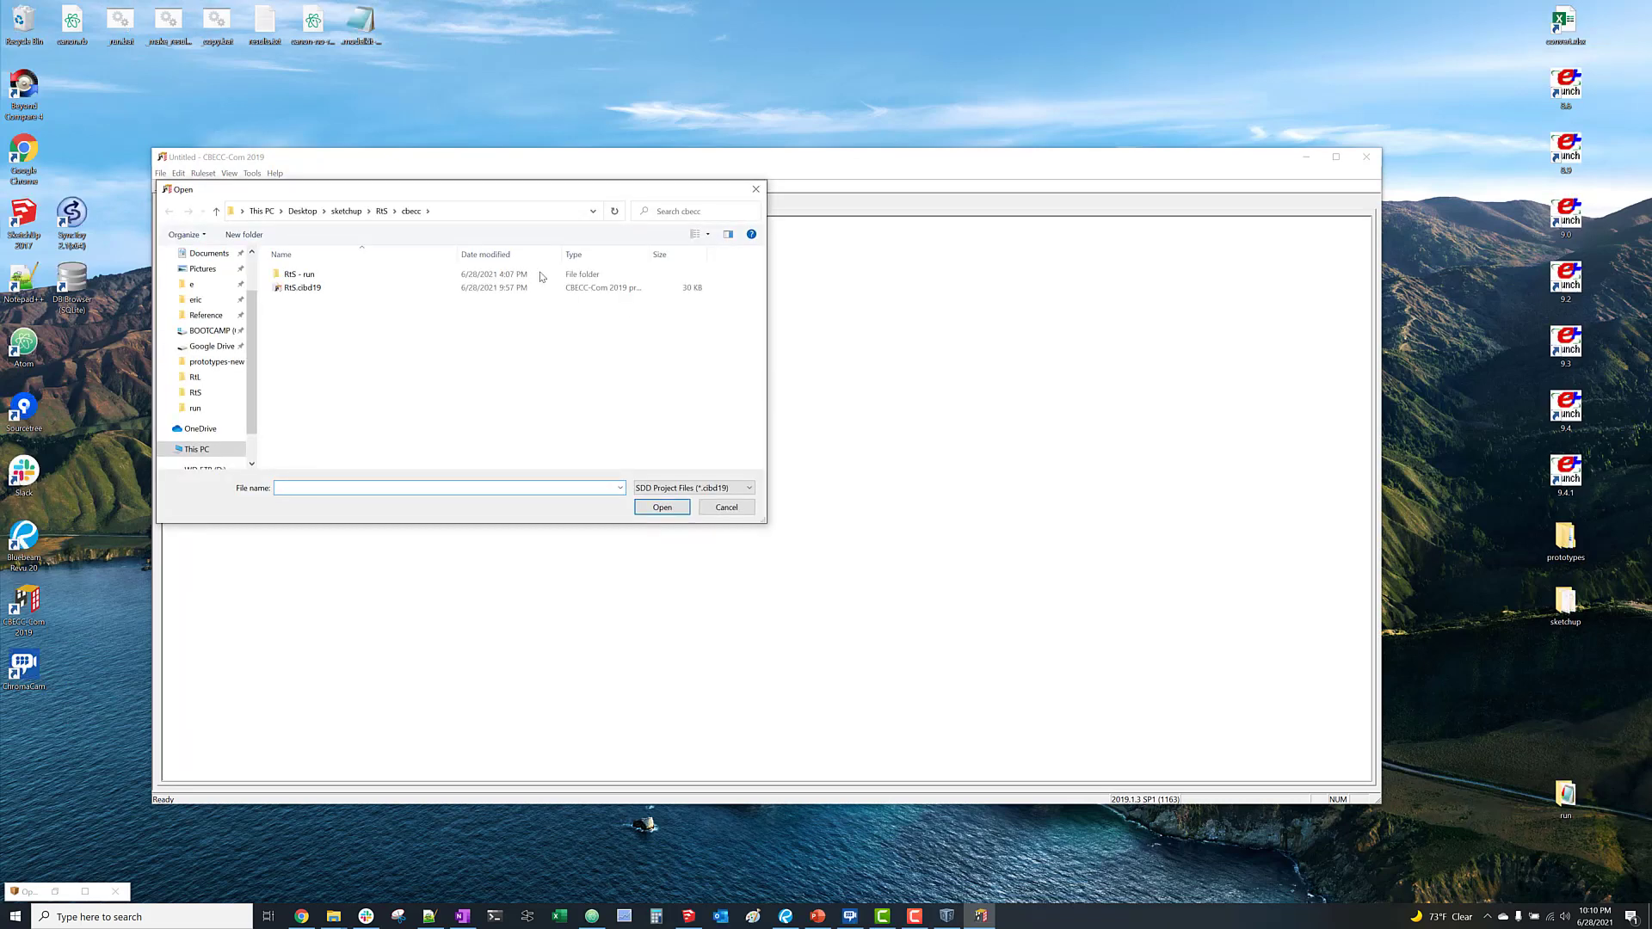
{"action": "left_click", "coordinate": [735, 488]}
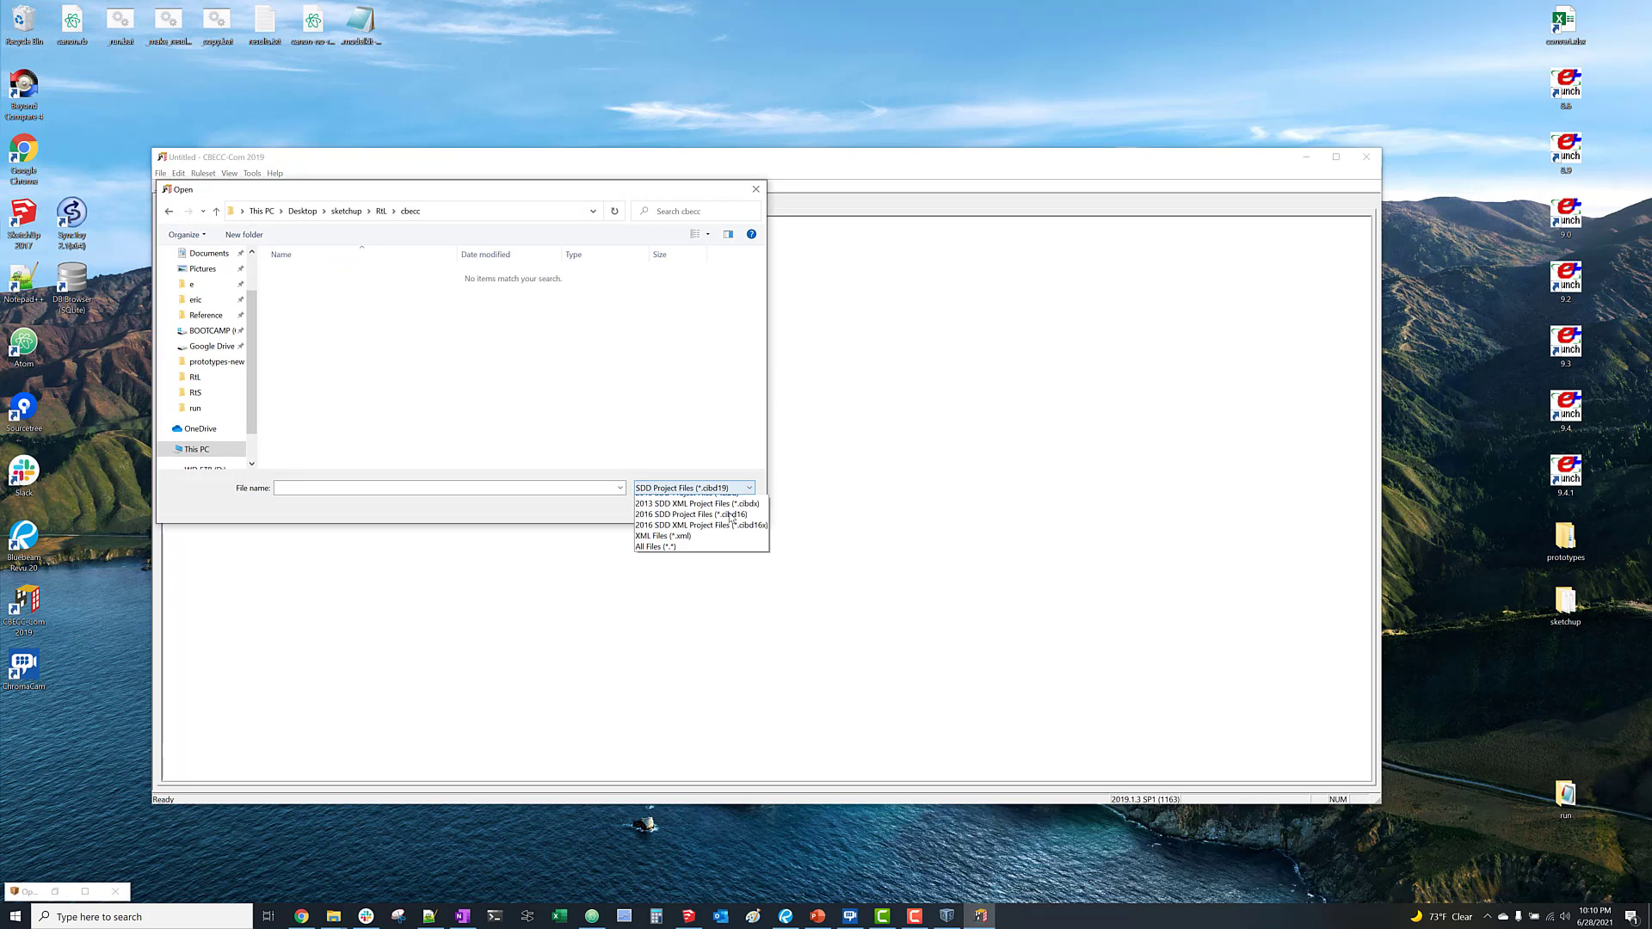
{"action": "left_click", "coordinate": [662, 570]}
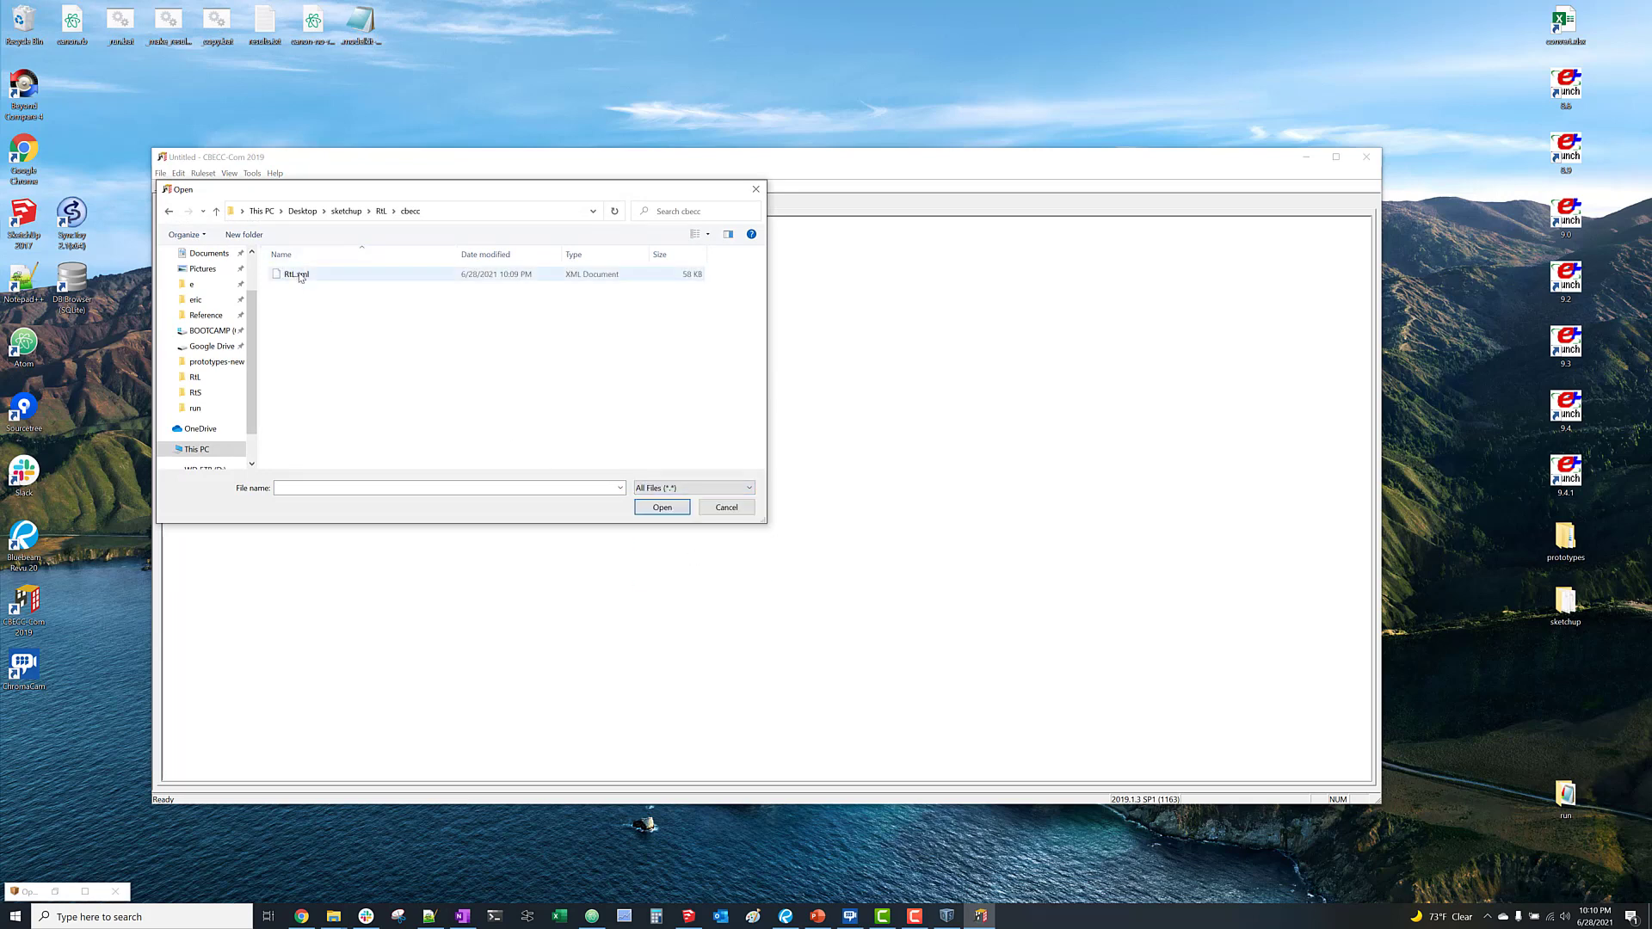
{"action": "double_click", "coordinate": [296, 275]}
{"action": "left_click", "coordinate": [807, 530]}
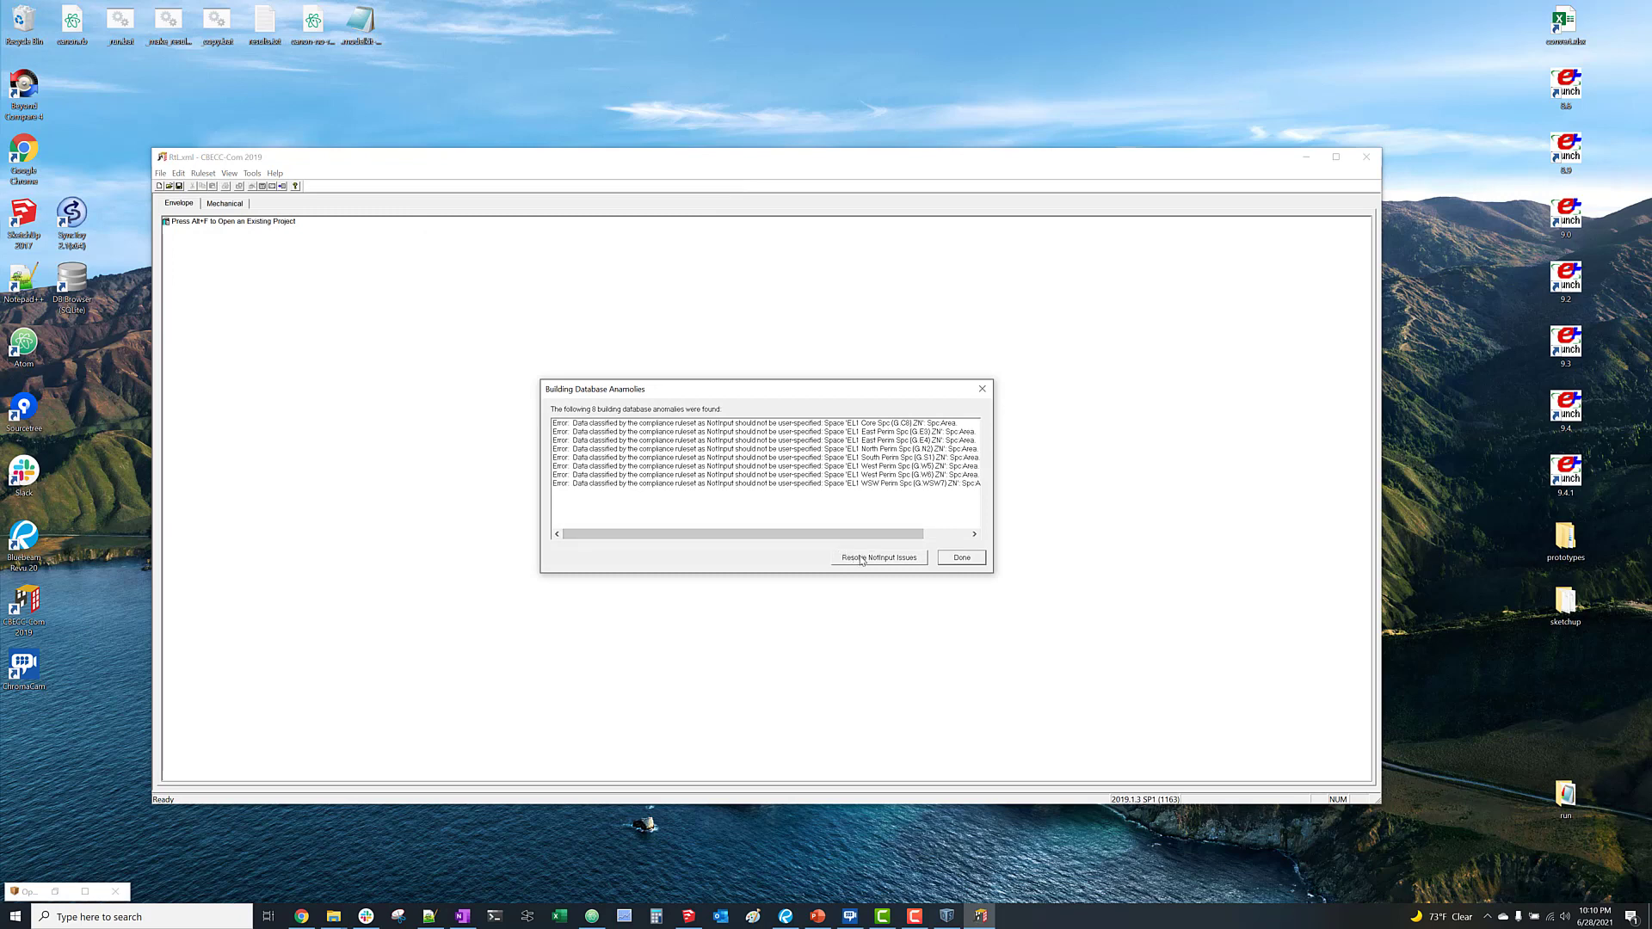
Resolve the NotInput data issues by removing their user input, then finish loading the project.
{"action": "left_click", "coordinate": [860, 557]}
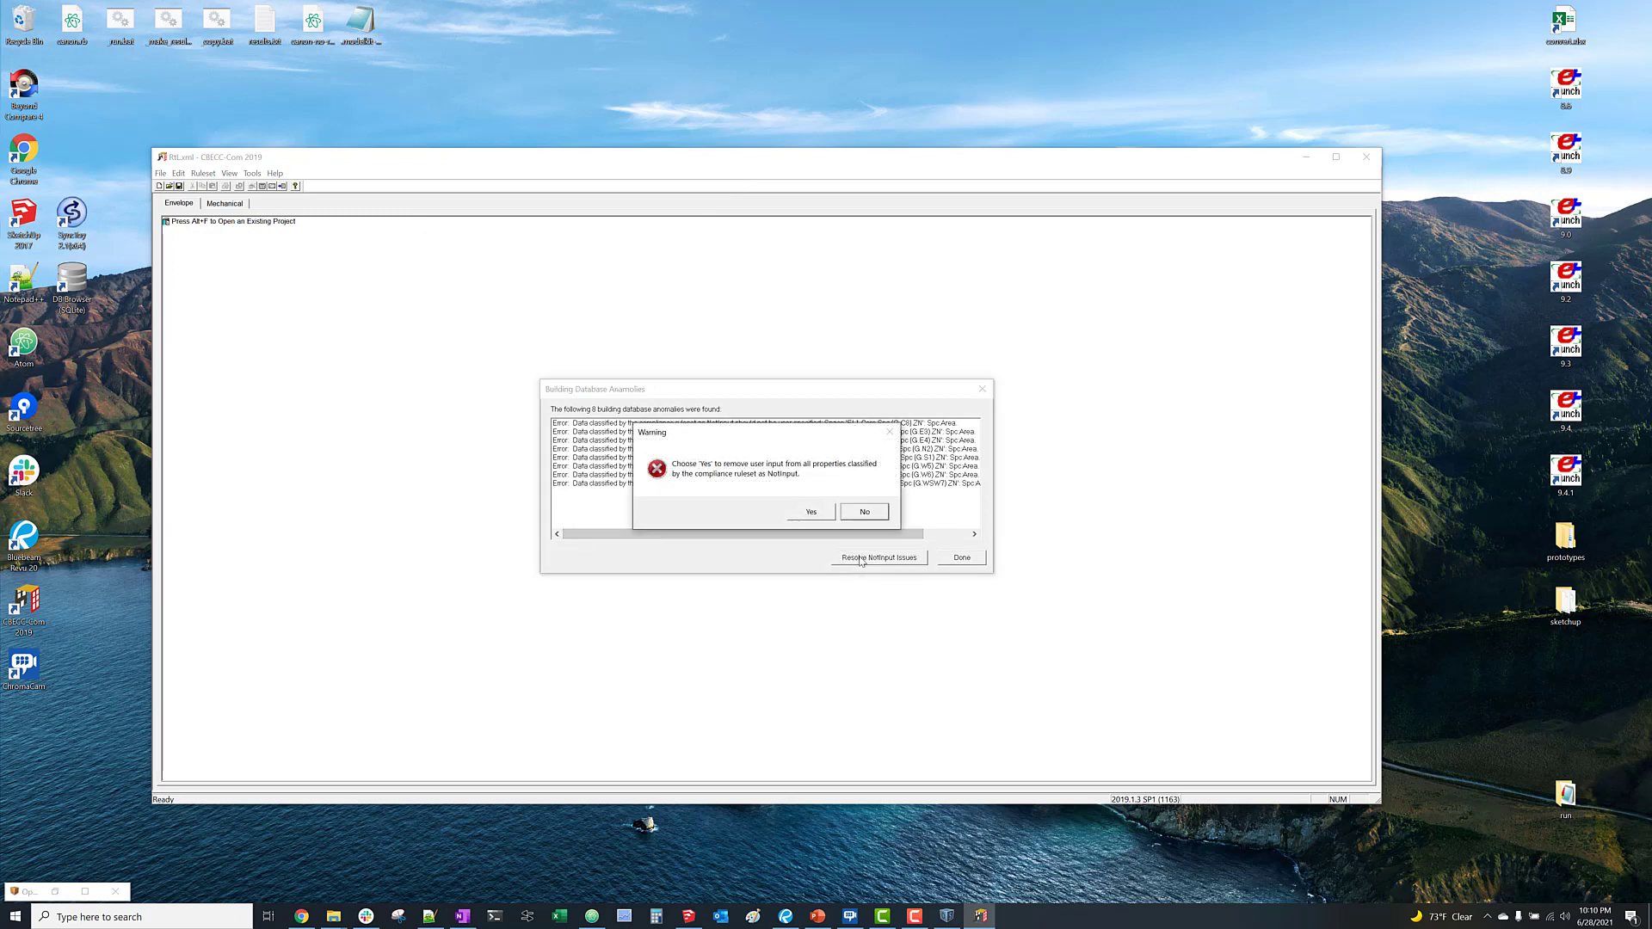
{"action": "left_click", "coordinate": [813, 512]}
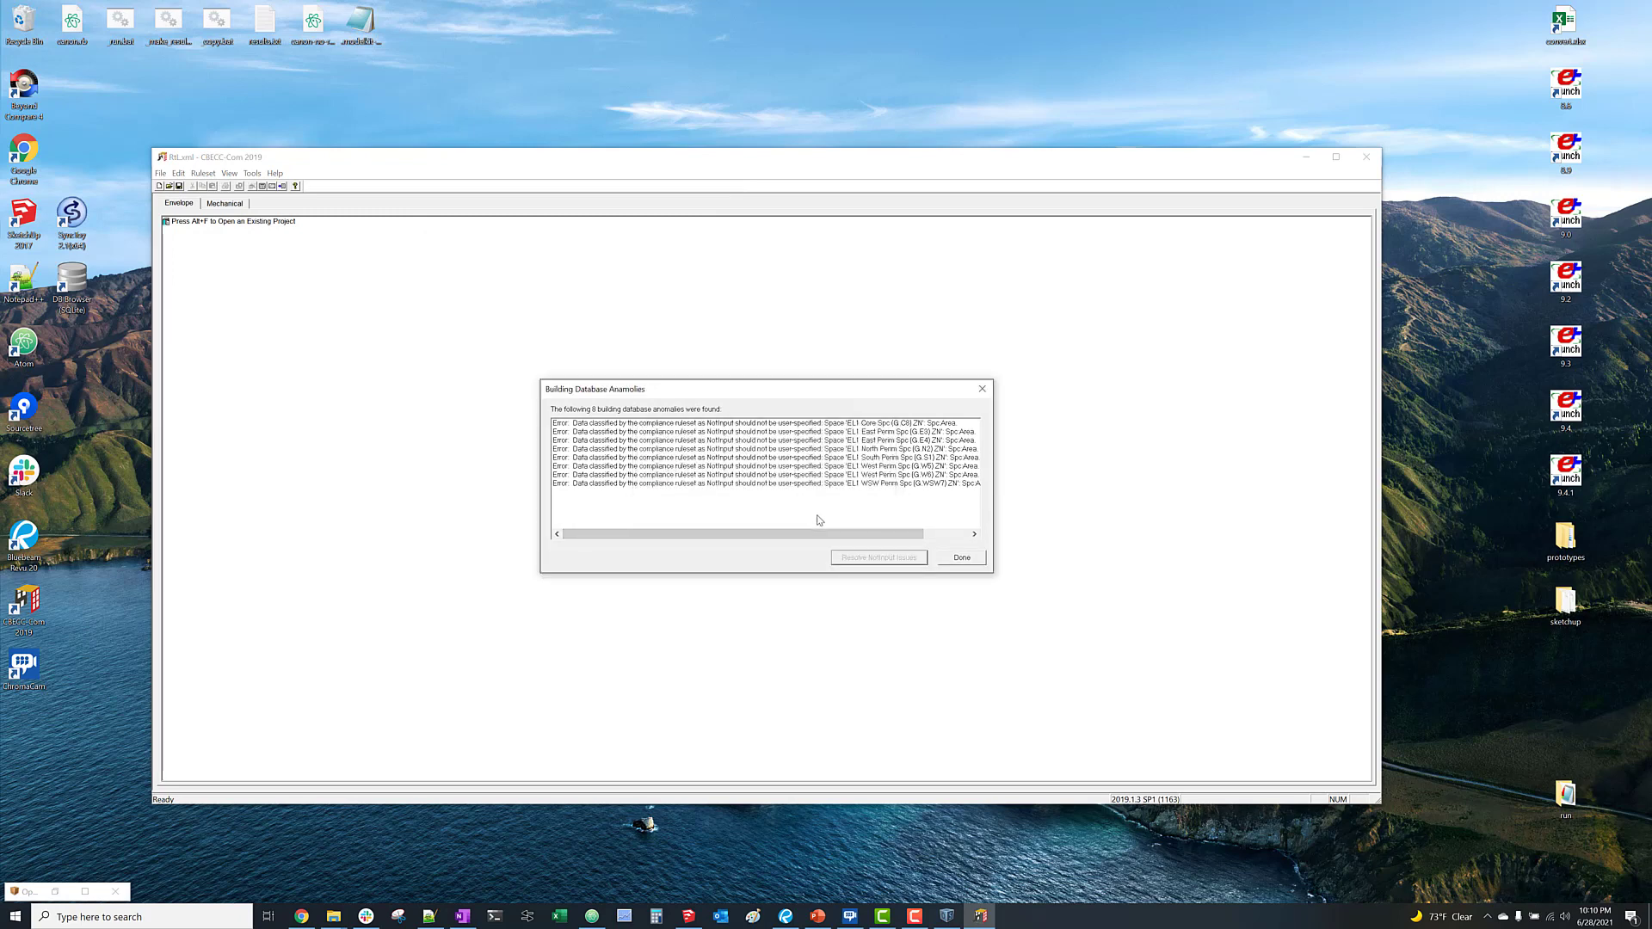
{"action": "left_click", "coordinate": [964, 558]}
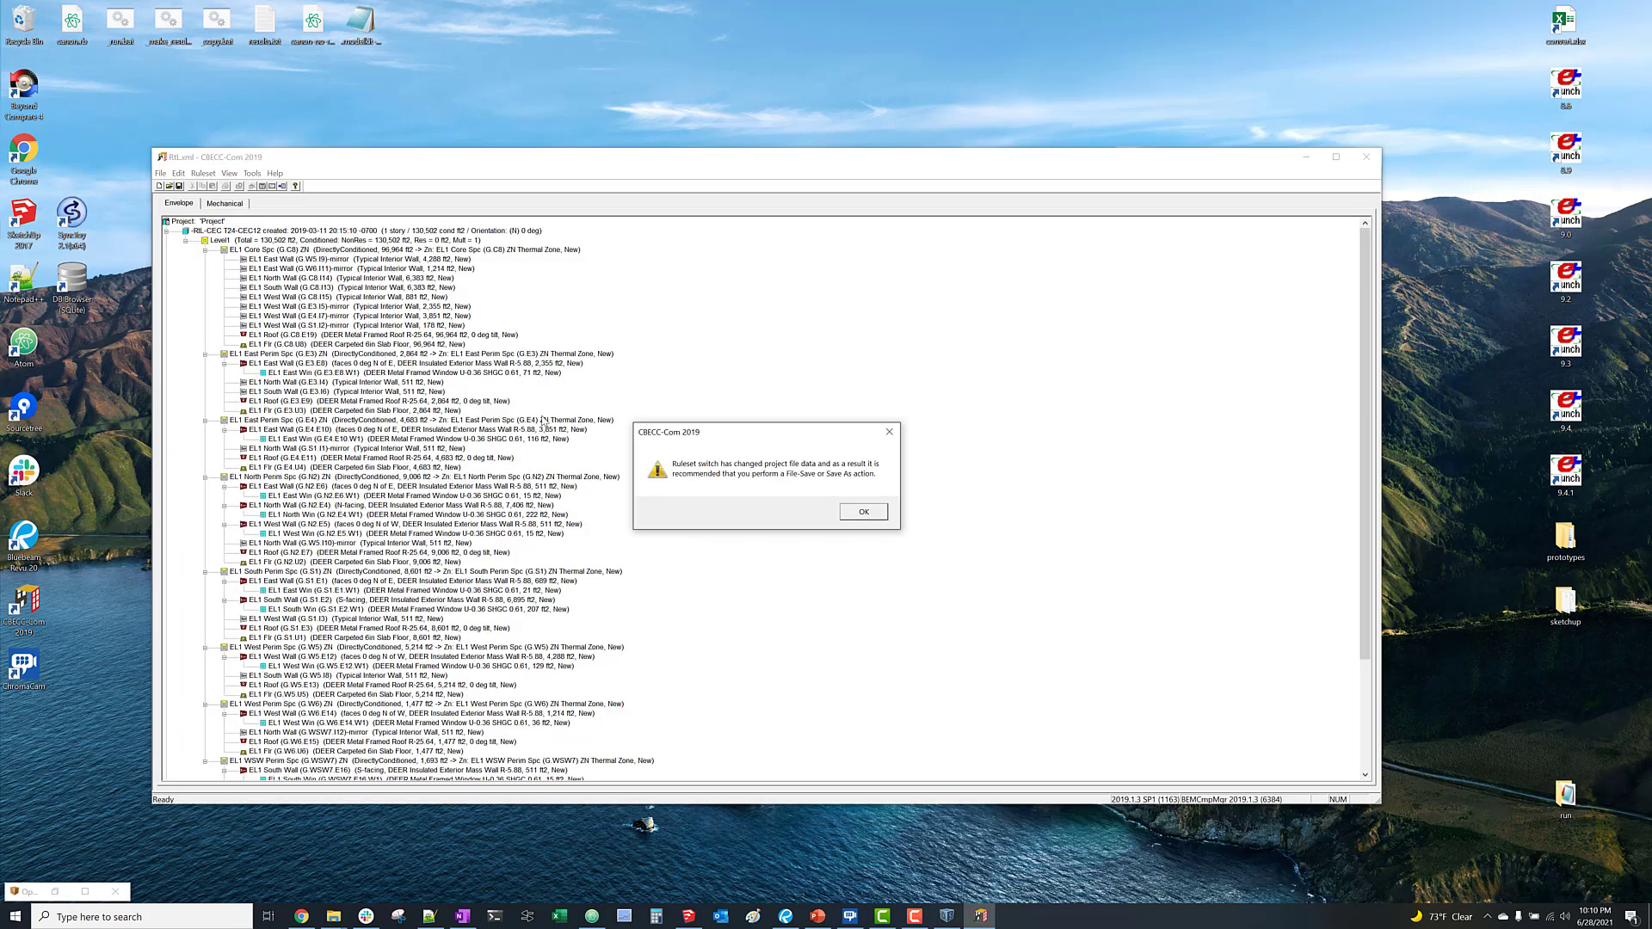
{"action": "left_click", "coordinate": [864, 516]}
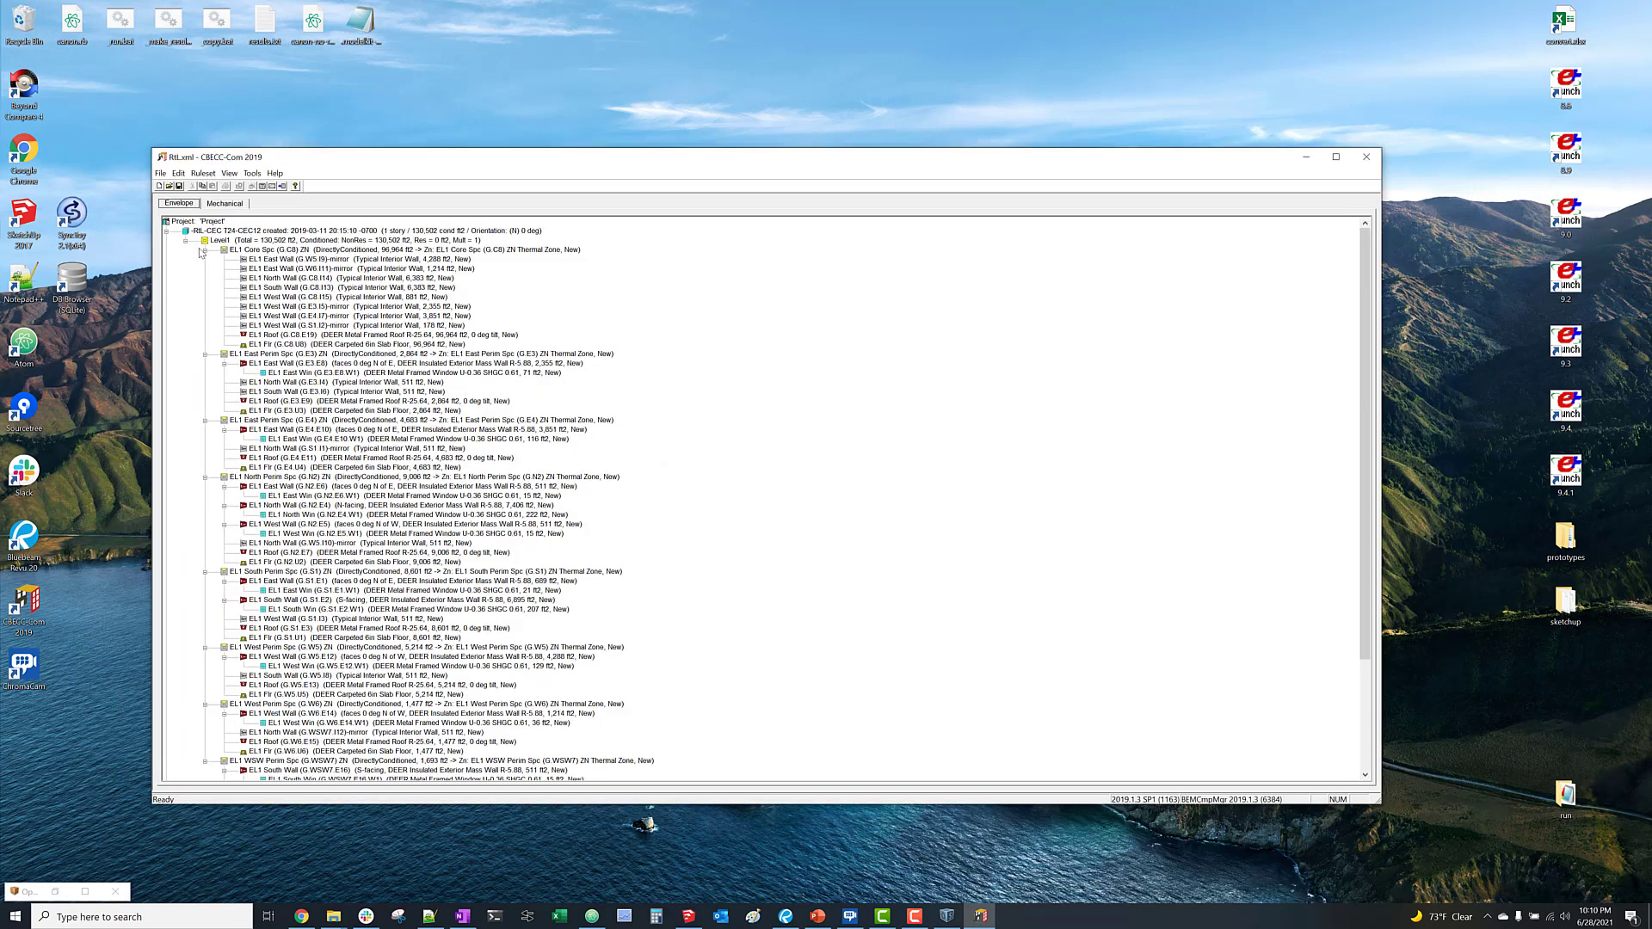
Save the project as RtL in the cbecc folder without the old extension, and verify it in File Explorer.
{"action": "left_click", "coordinate": [180, 187]}
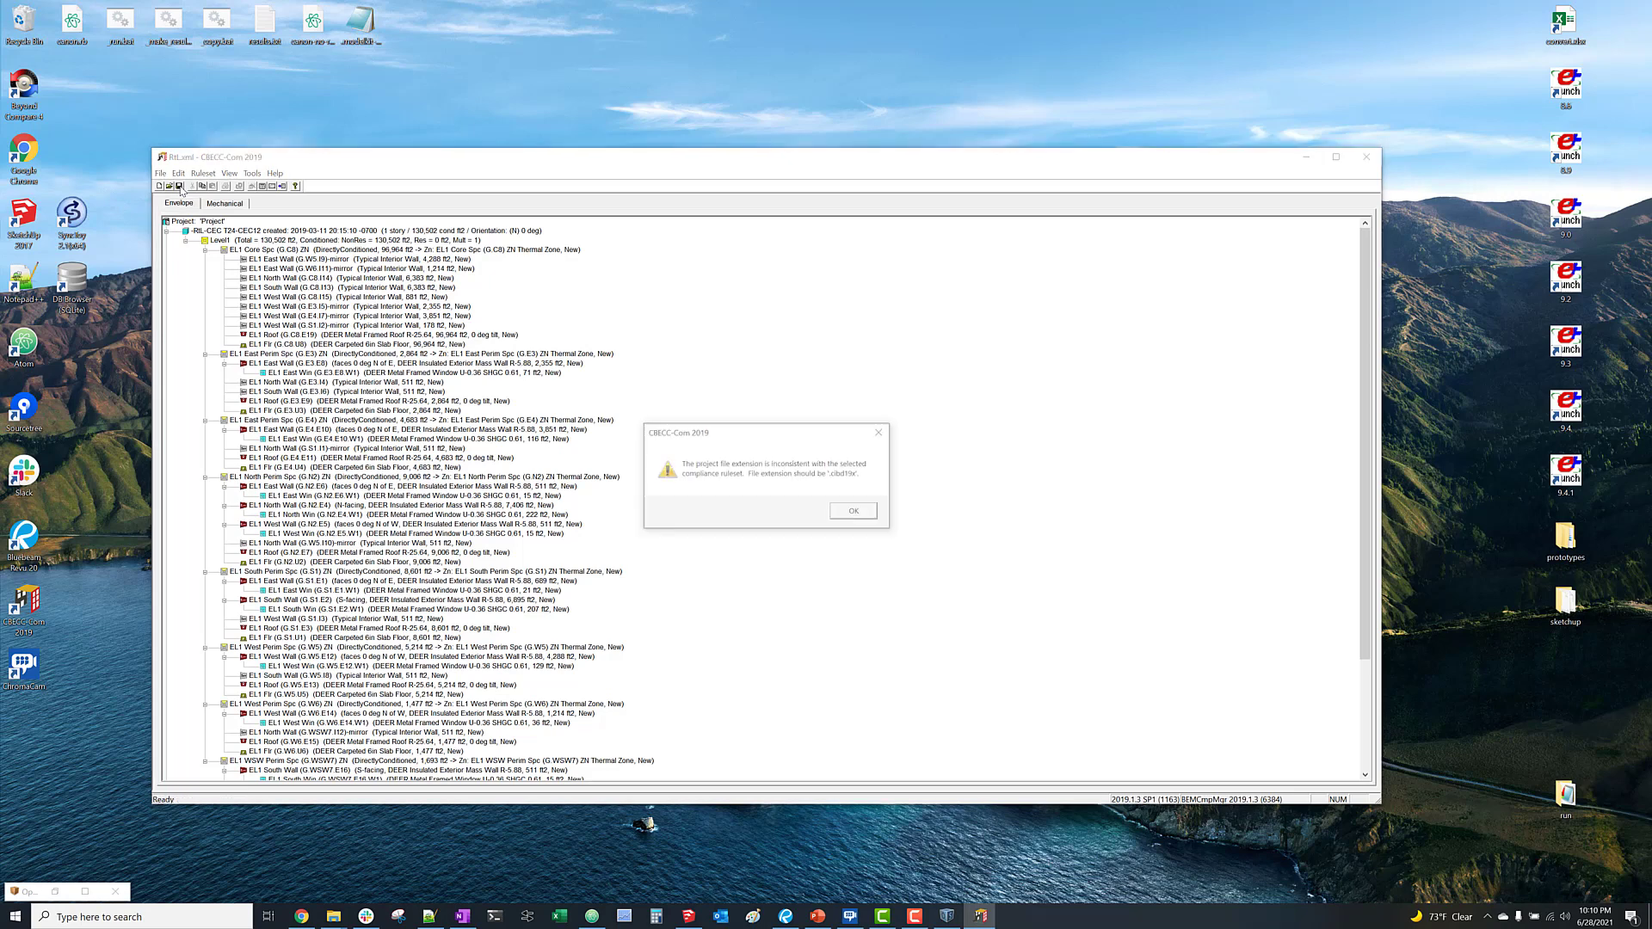
{"action": "left_click", "coordinate": [848, 513]}
{"action": "left_click", "coordinate": [254, 457]}
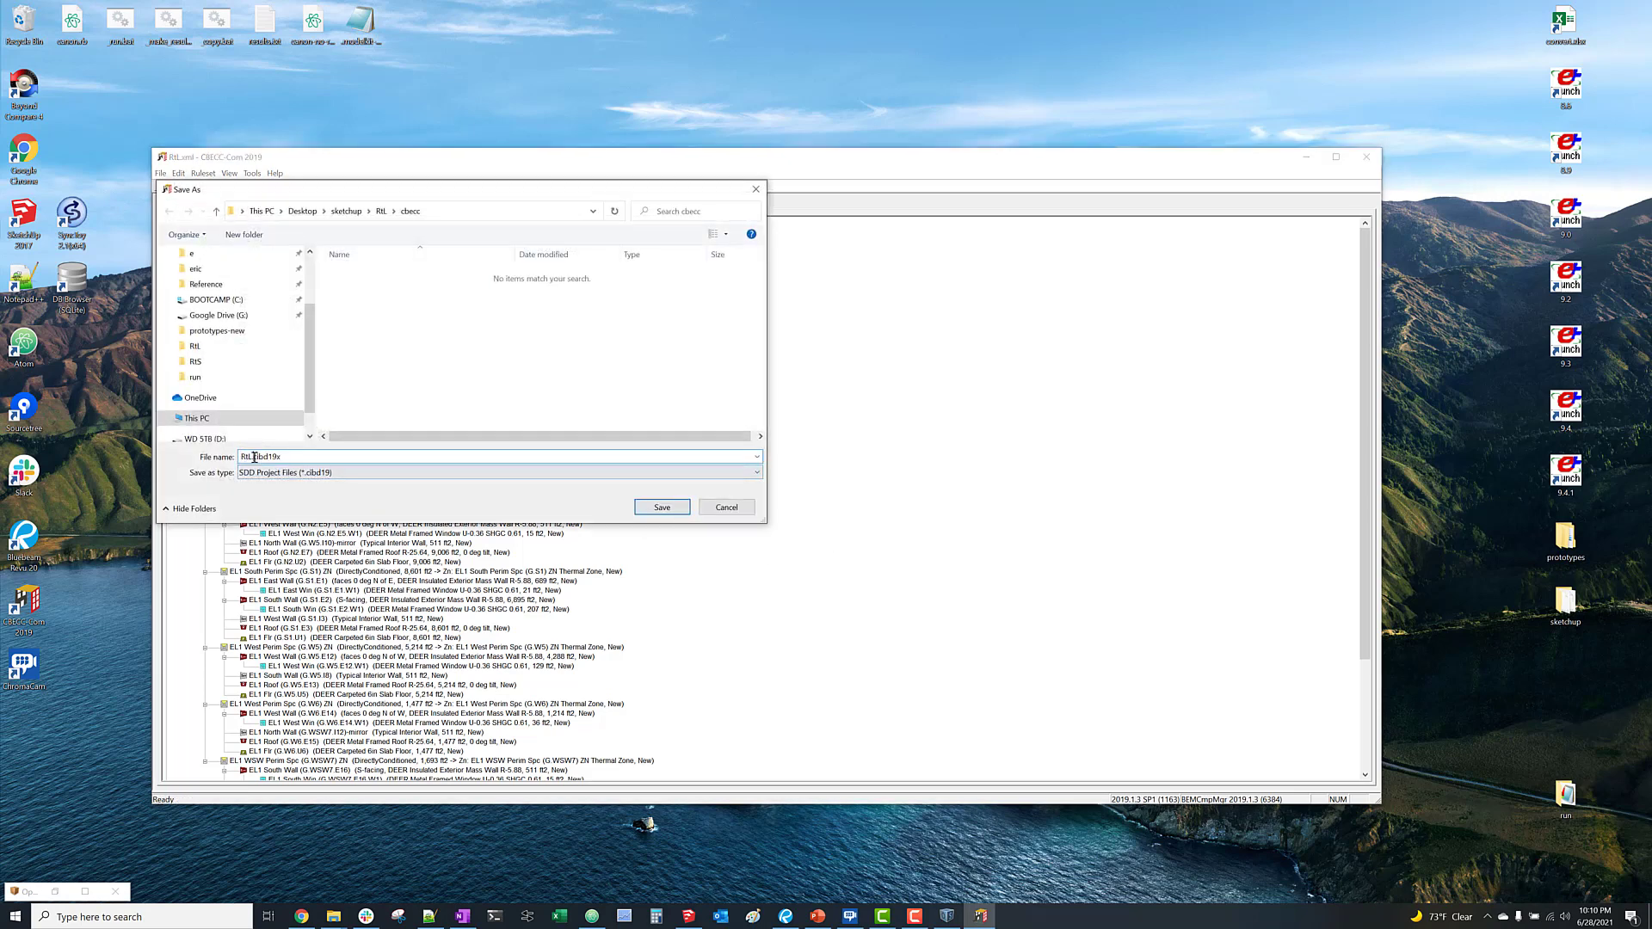
{"action": "left_click_drag", "start_coordinate": [254, 457], "coordinate": [443, 461]}
{"action": "key", "text": "BackSpace"}
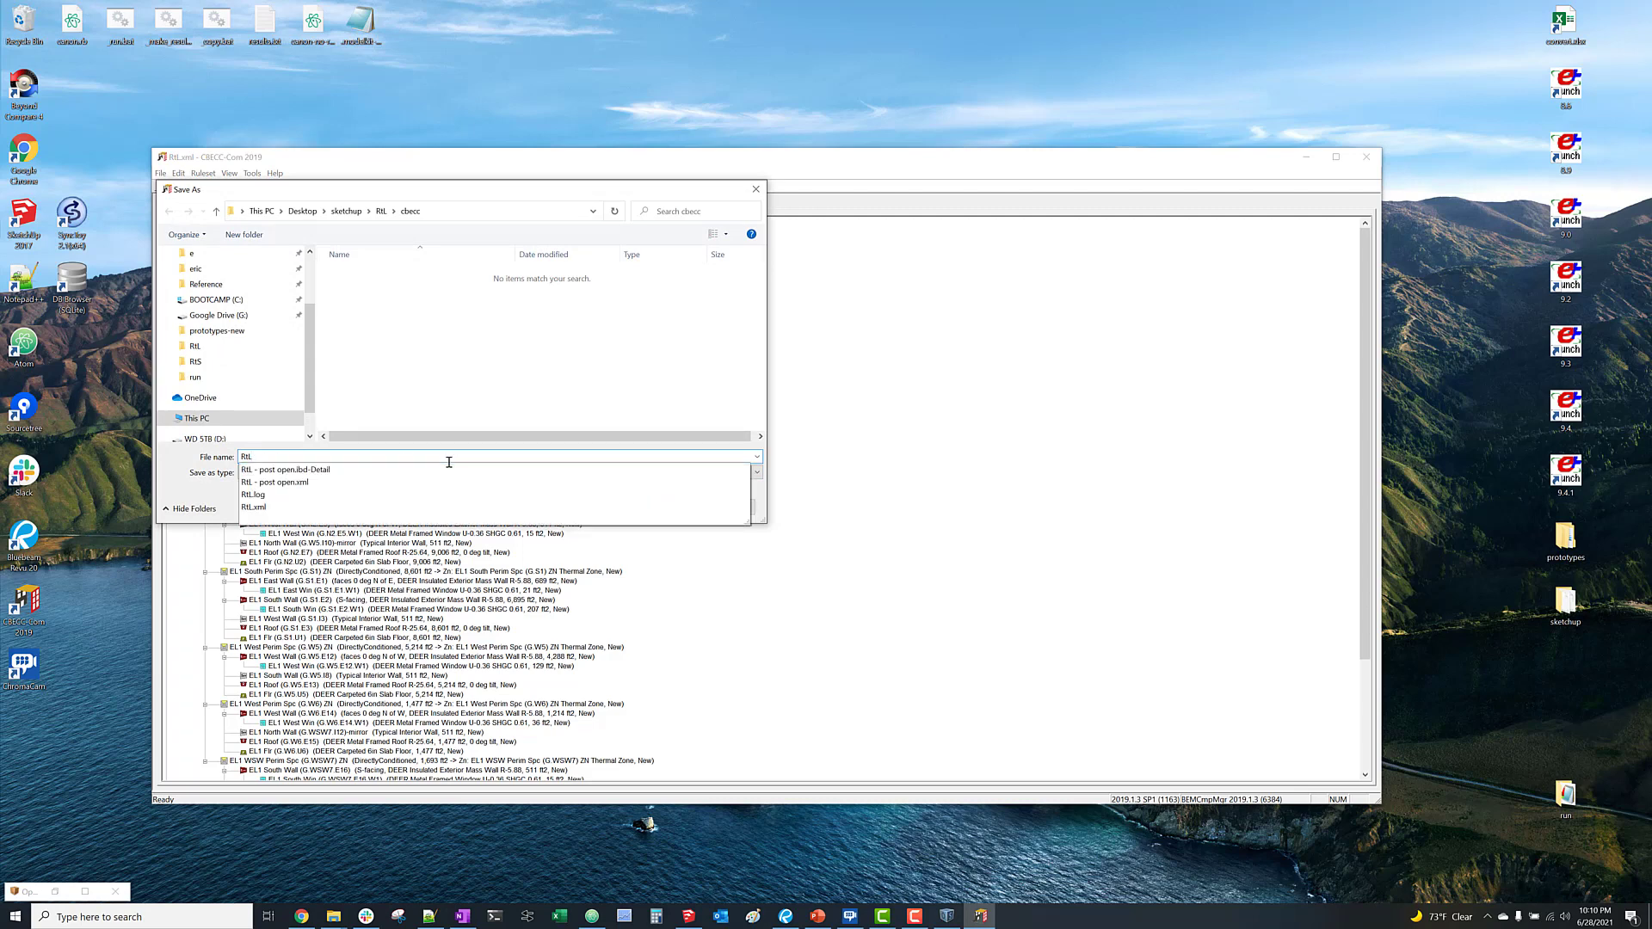
{"action": "left_click", "coordinate": [451, 458]}
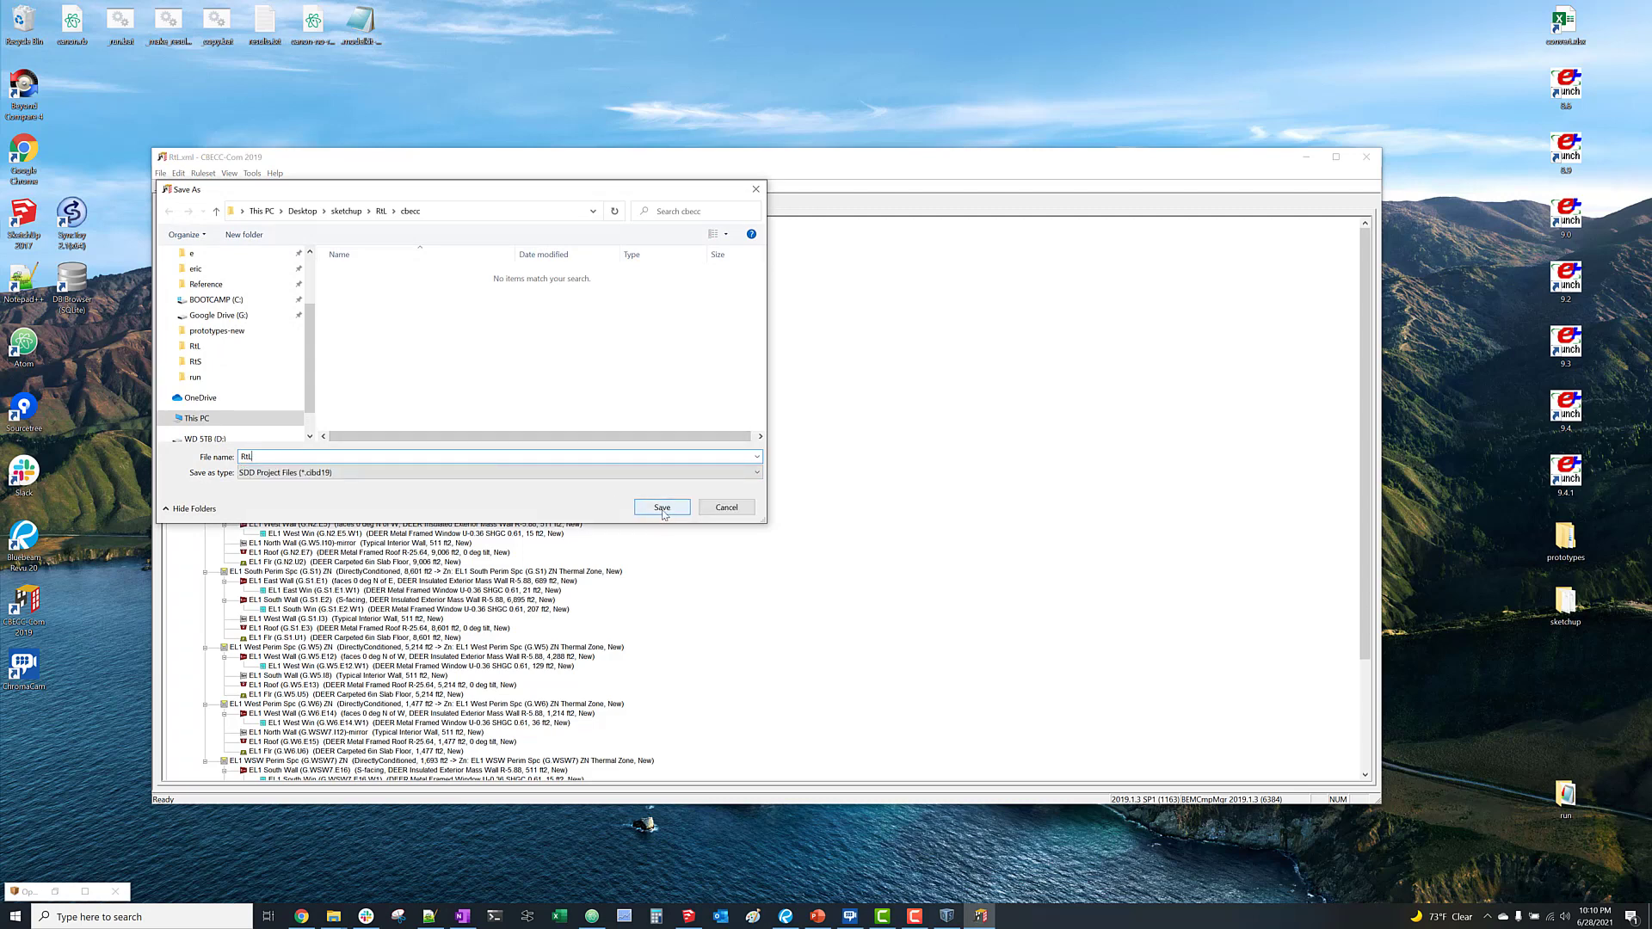
{"action": "left_click", "coordinate": [662, 508]}
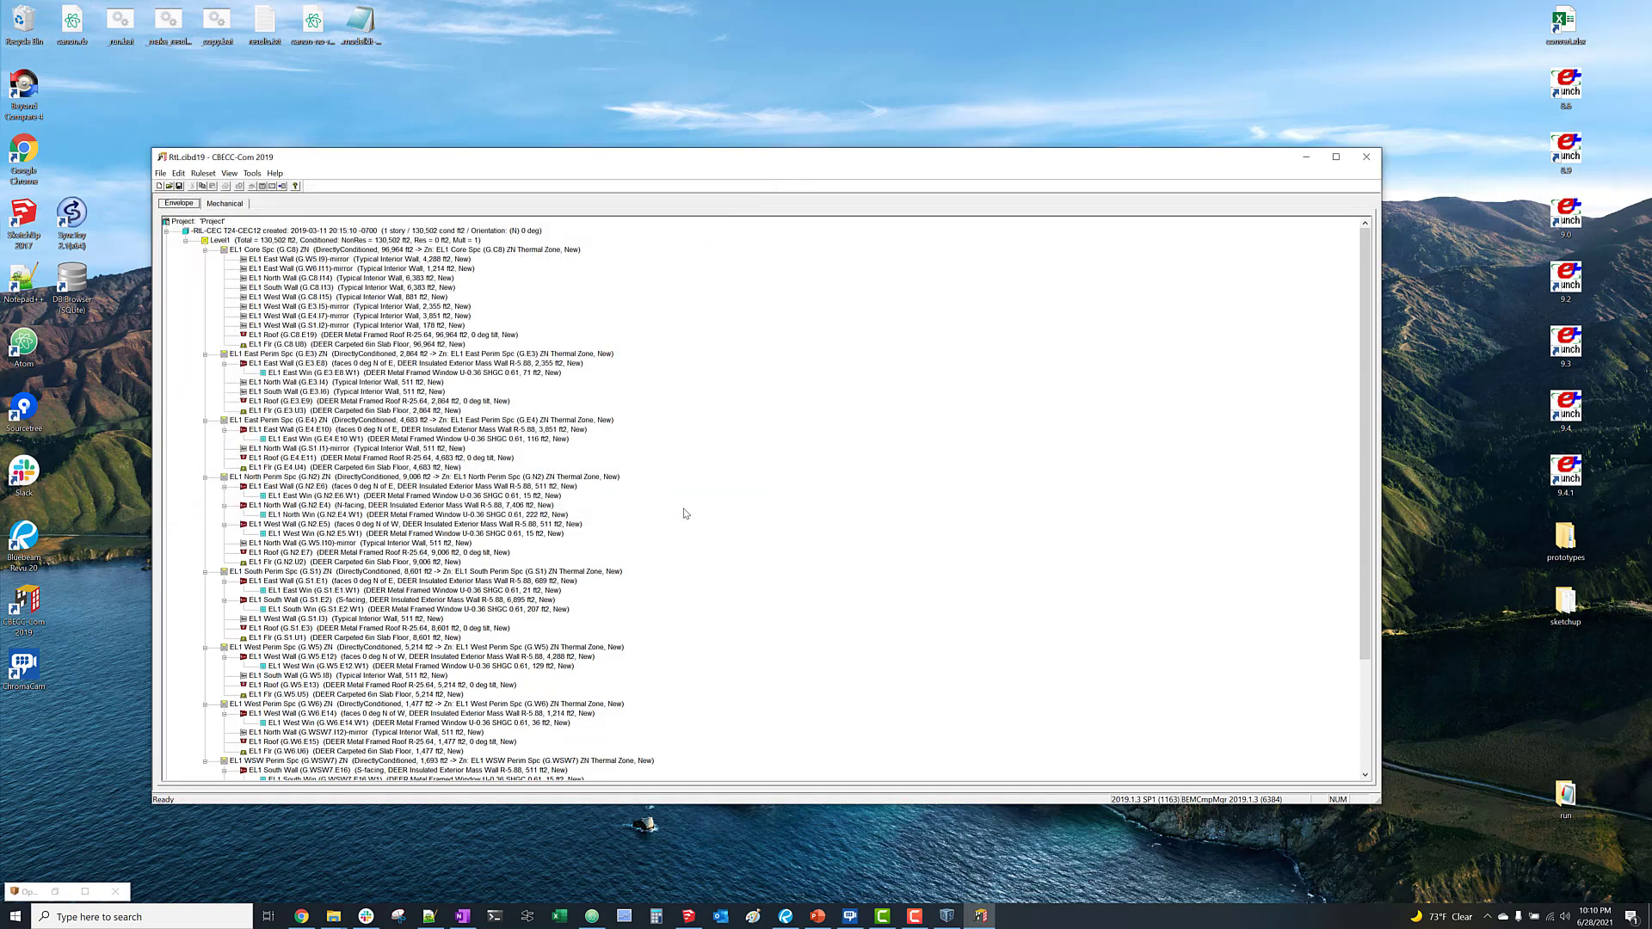
{"action": "key", "text": "alt+Tab"}
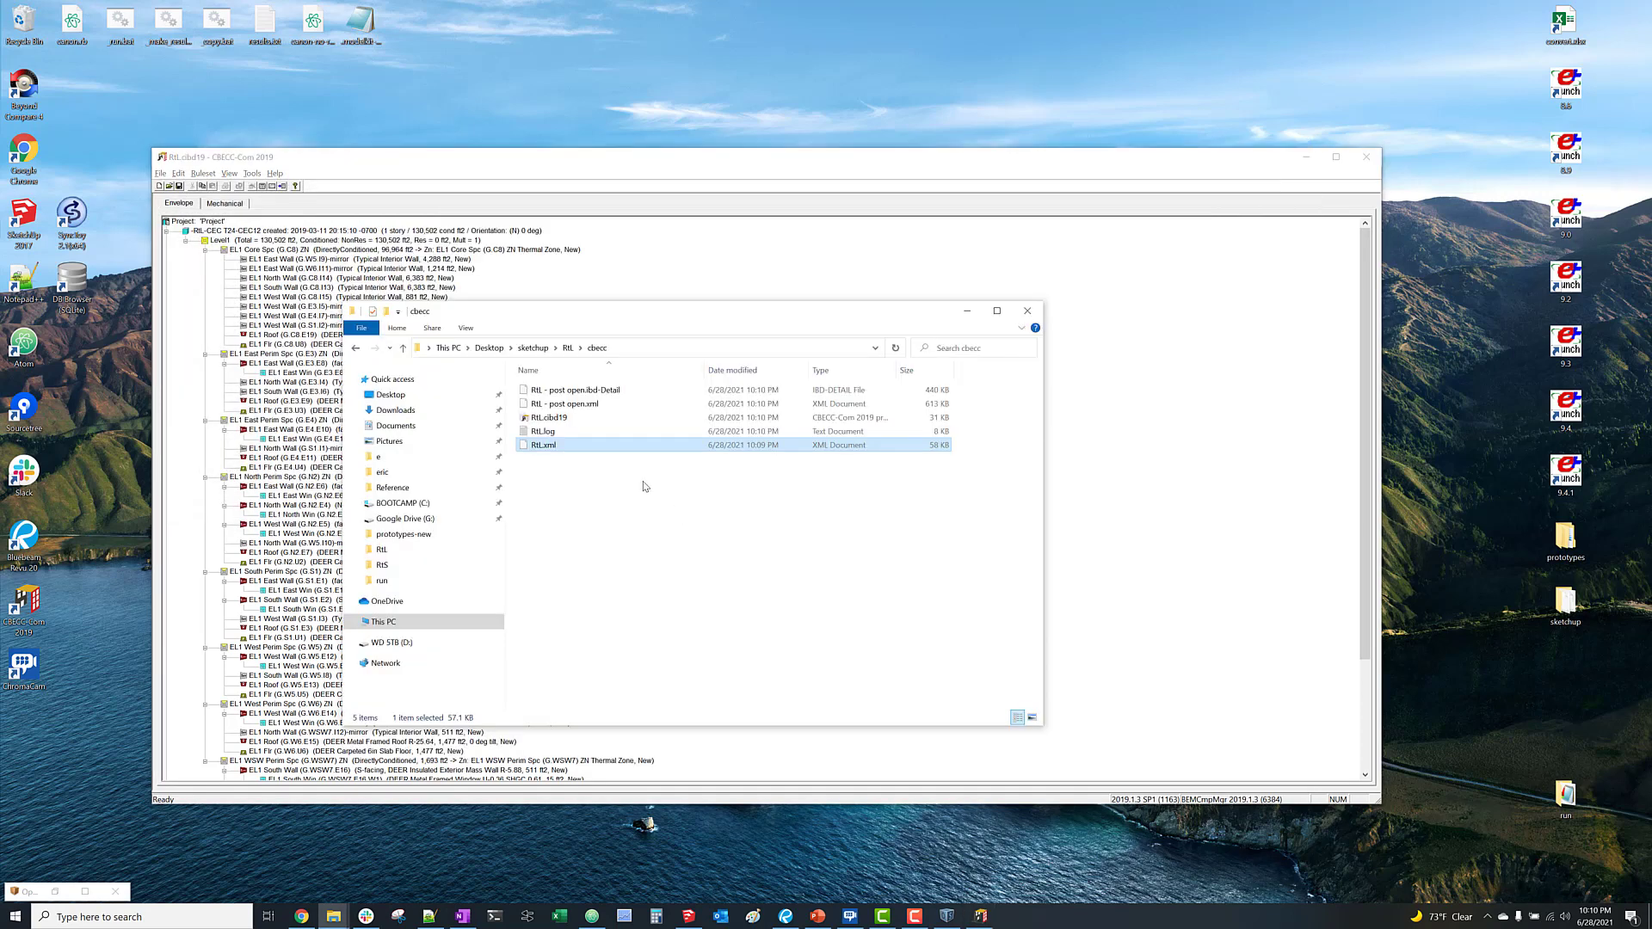
{"action": "key", "text": "alt+Tab"}
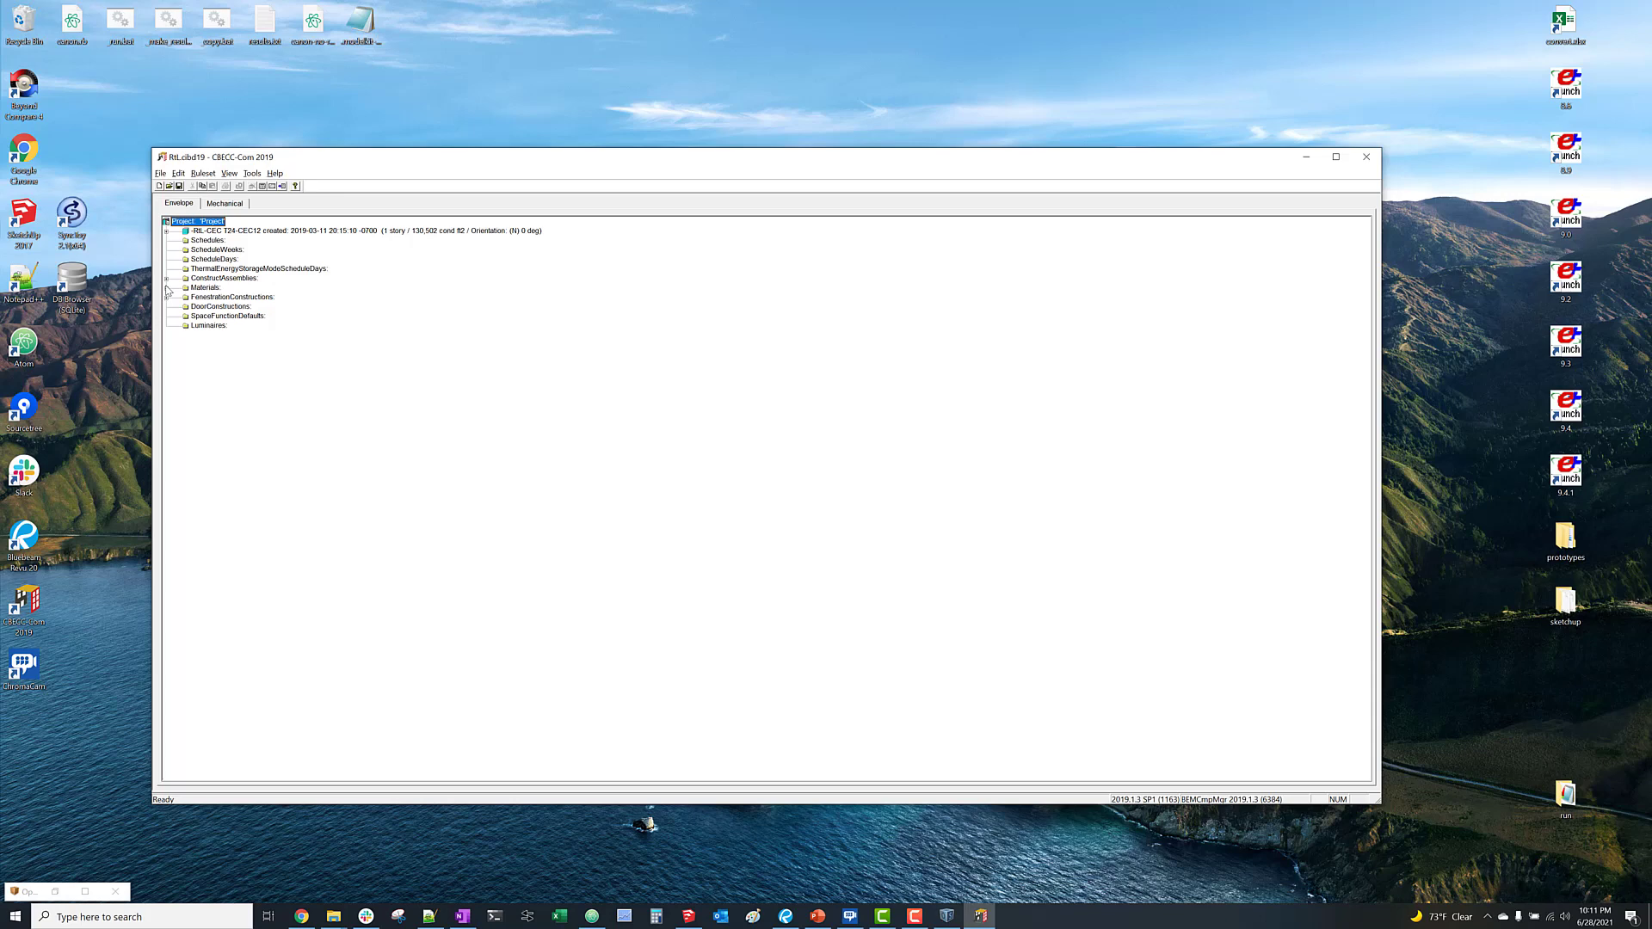
Give the 6 in. Normalweight Concrete Floor material the Concrete - 80 lb/ft3 - 6 in. entry.
{"action": "left_click", "coordinate": [167, 287]}
{"action": "double_click", "coordinate": [273, 298]}
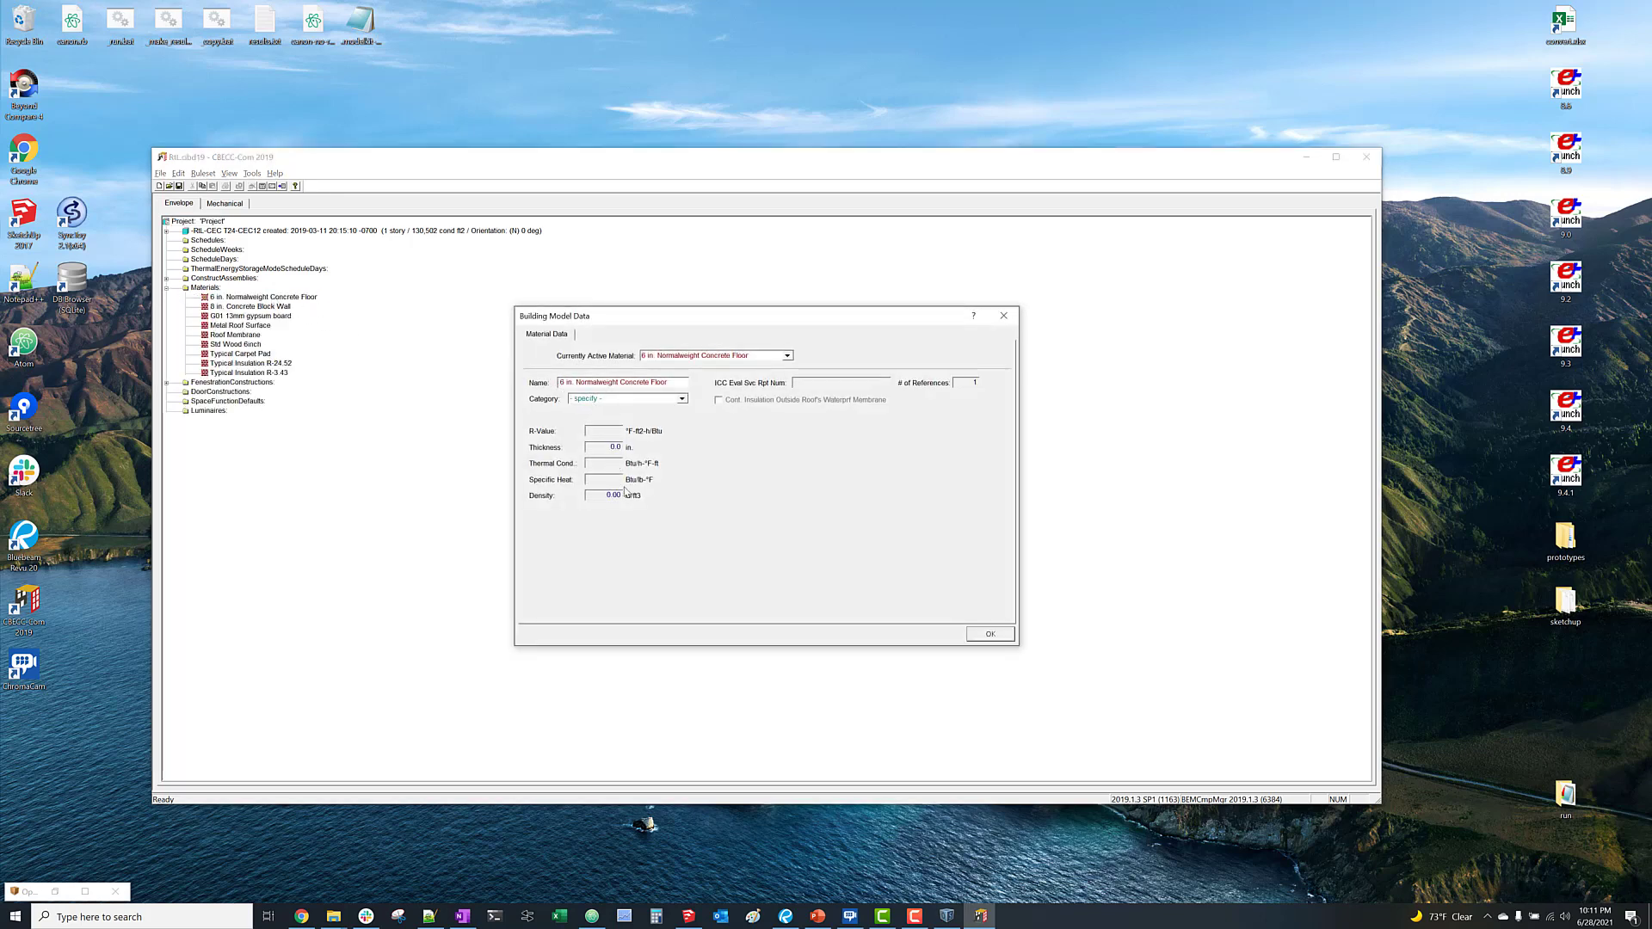
{"action": "left_click", "coordinate": [683, 400]}
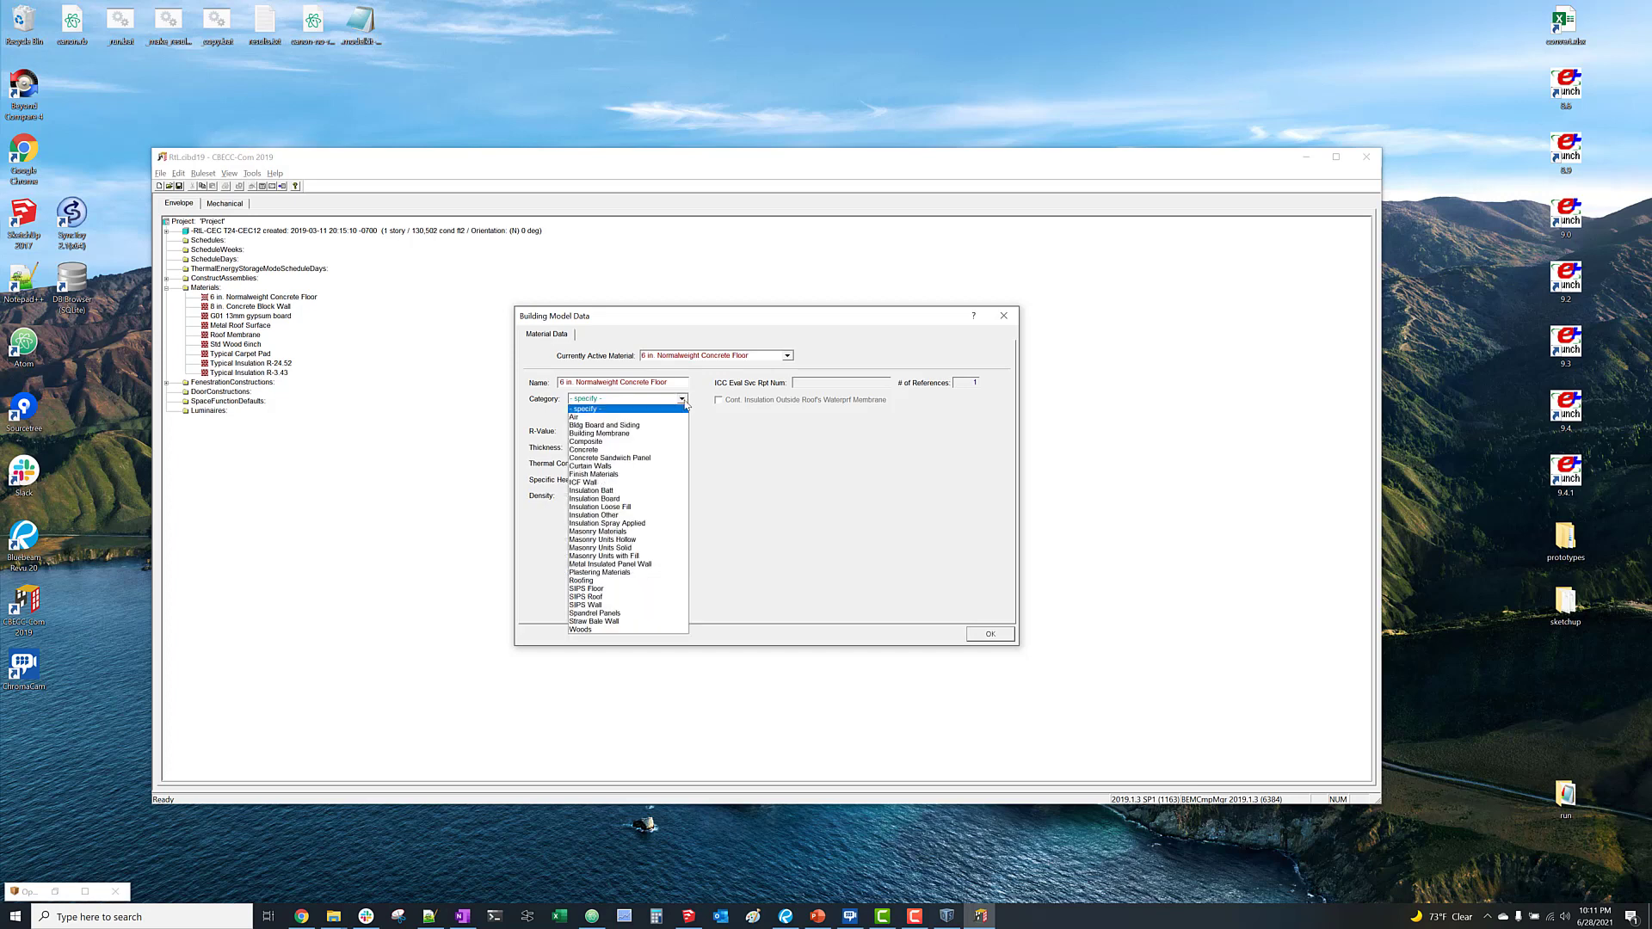
{"action": "left_click", "coordinate": [644, 449]}
{"action": "left_click", "coordinate": [641, 417]}
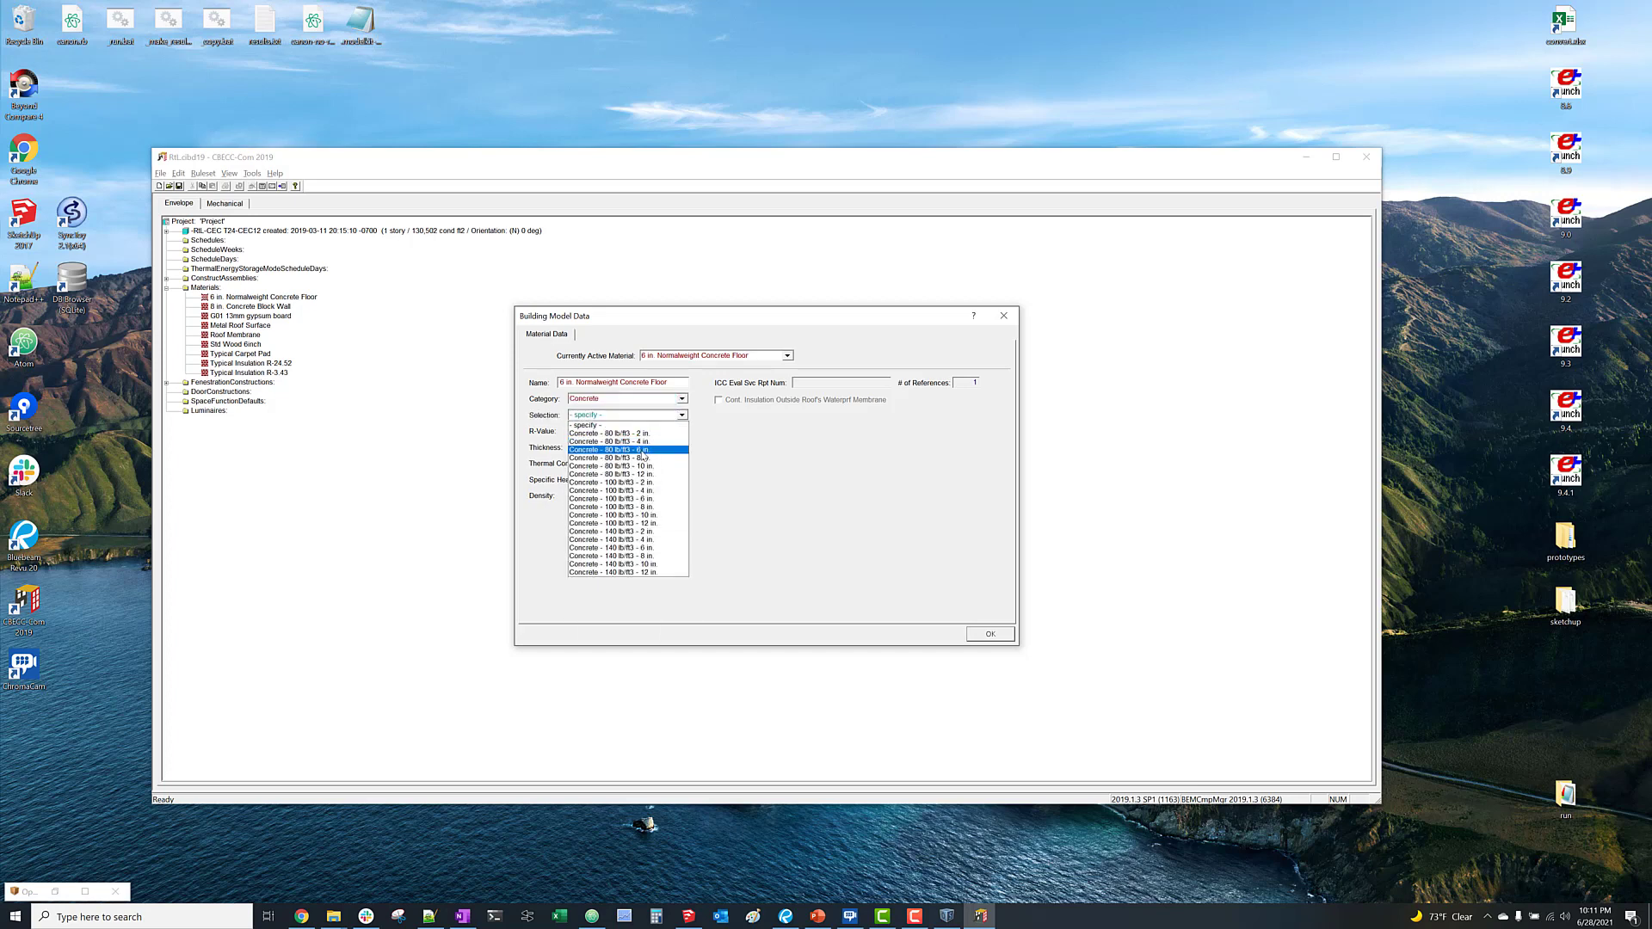
{"action": "left_click", "coordinate": [645, 440]}
Set the 8 in. Concrete Block Wall material to Concrete - 80 lb/ft3 - 8 in.
{"action": "left_click", "coordinate": [723, 361]}
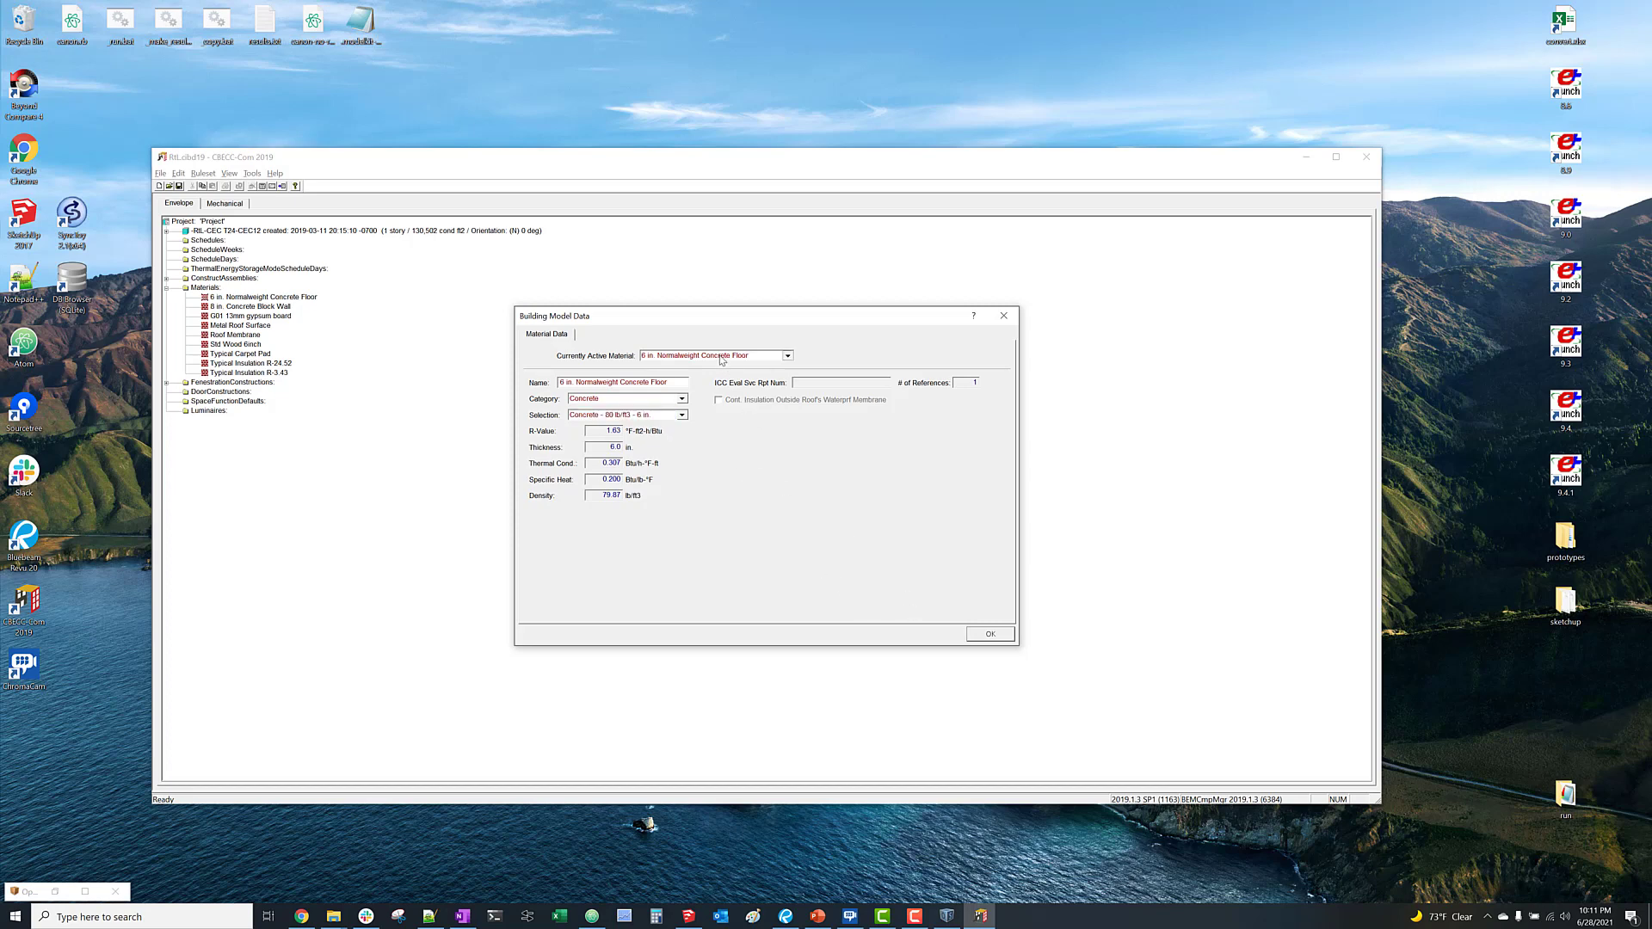
{"action": "key", "text": "Down"}
{"action": "left_click", "coordinate": [682, 399]}
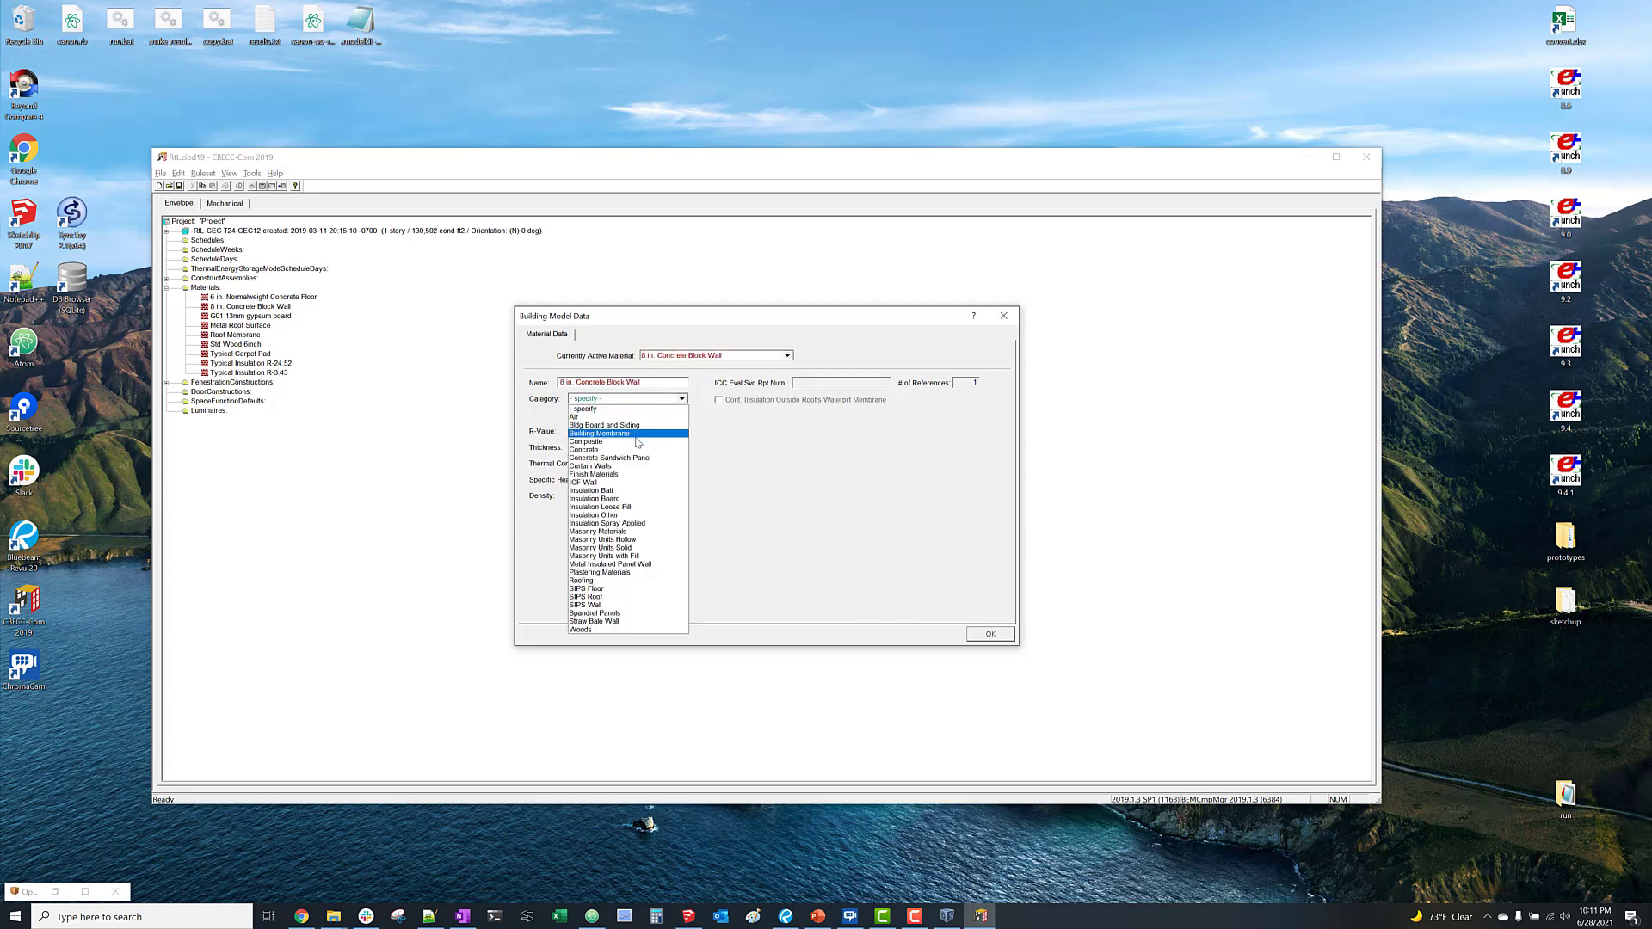
{"action": "left_click", "coordinate": [632, 449]}
{"action": "left_click", "coordinate": [628, 416]}
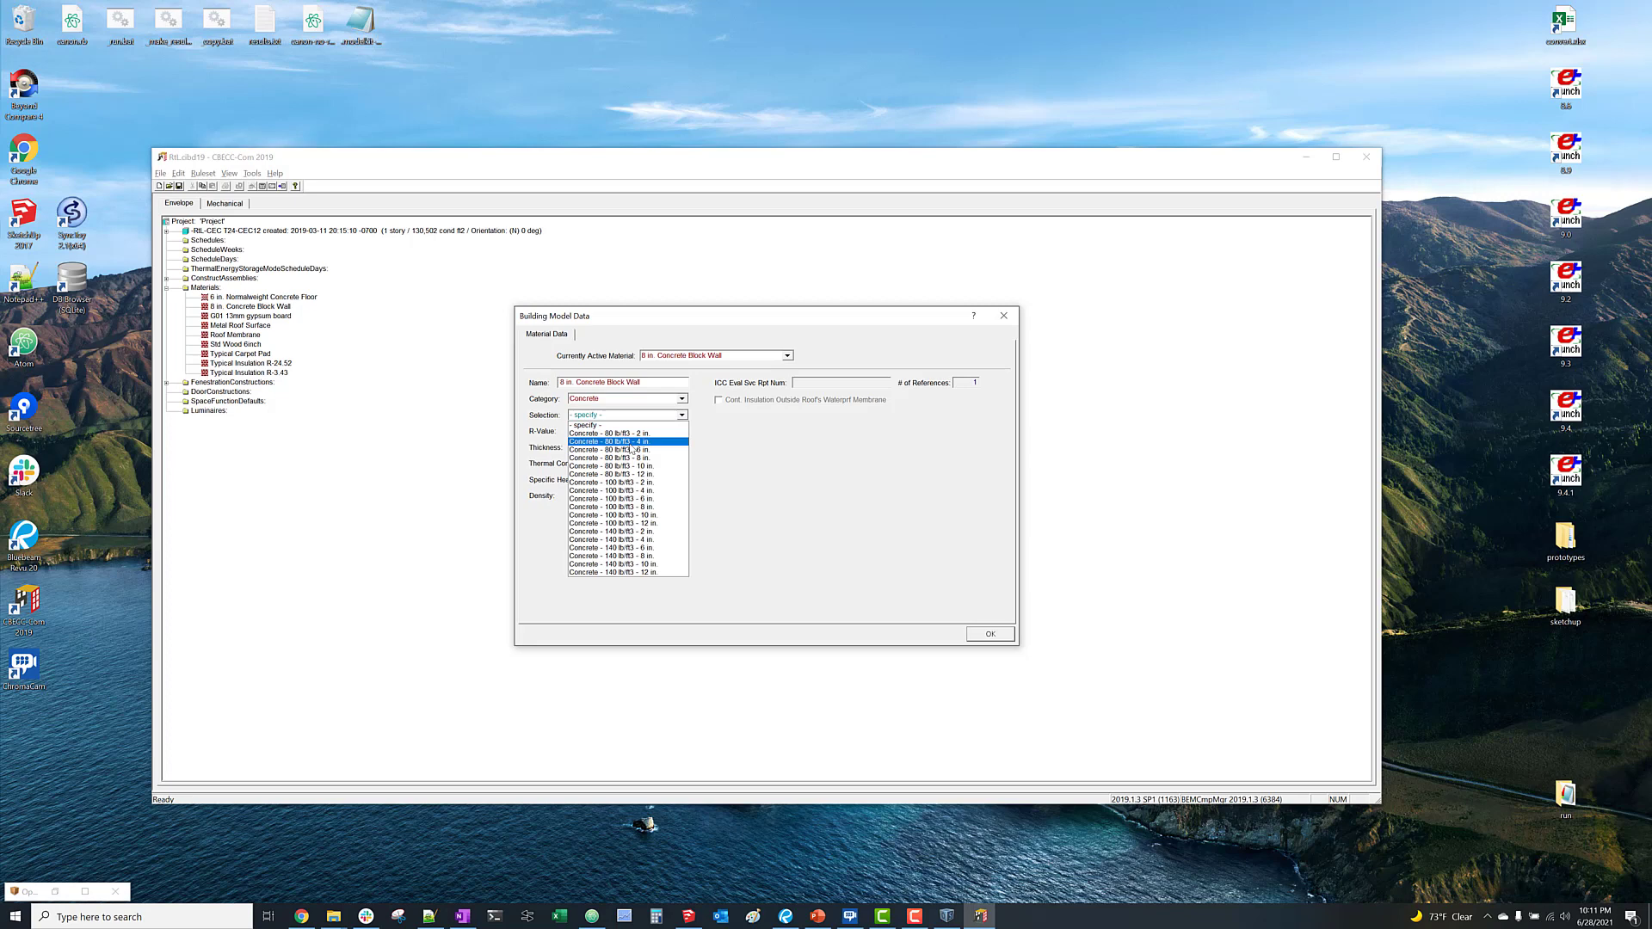
{"action": "left_click", "coordinate": [635, 466]}
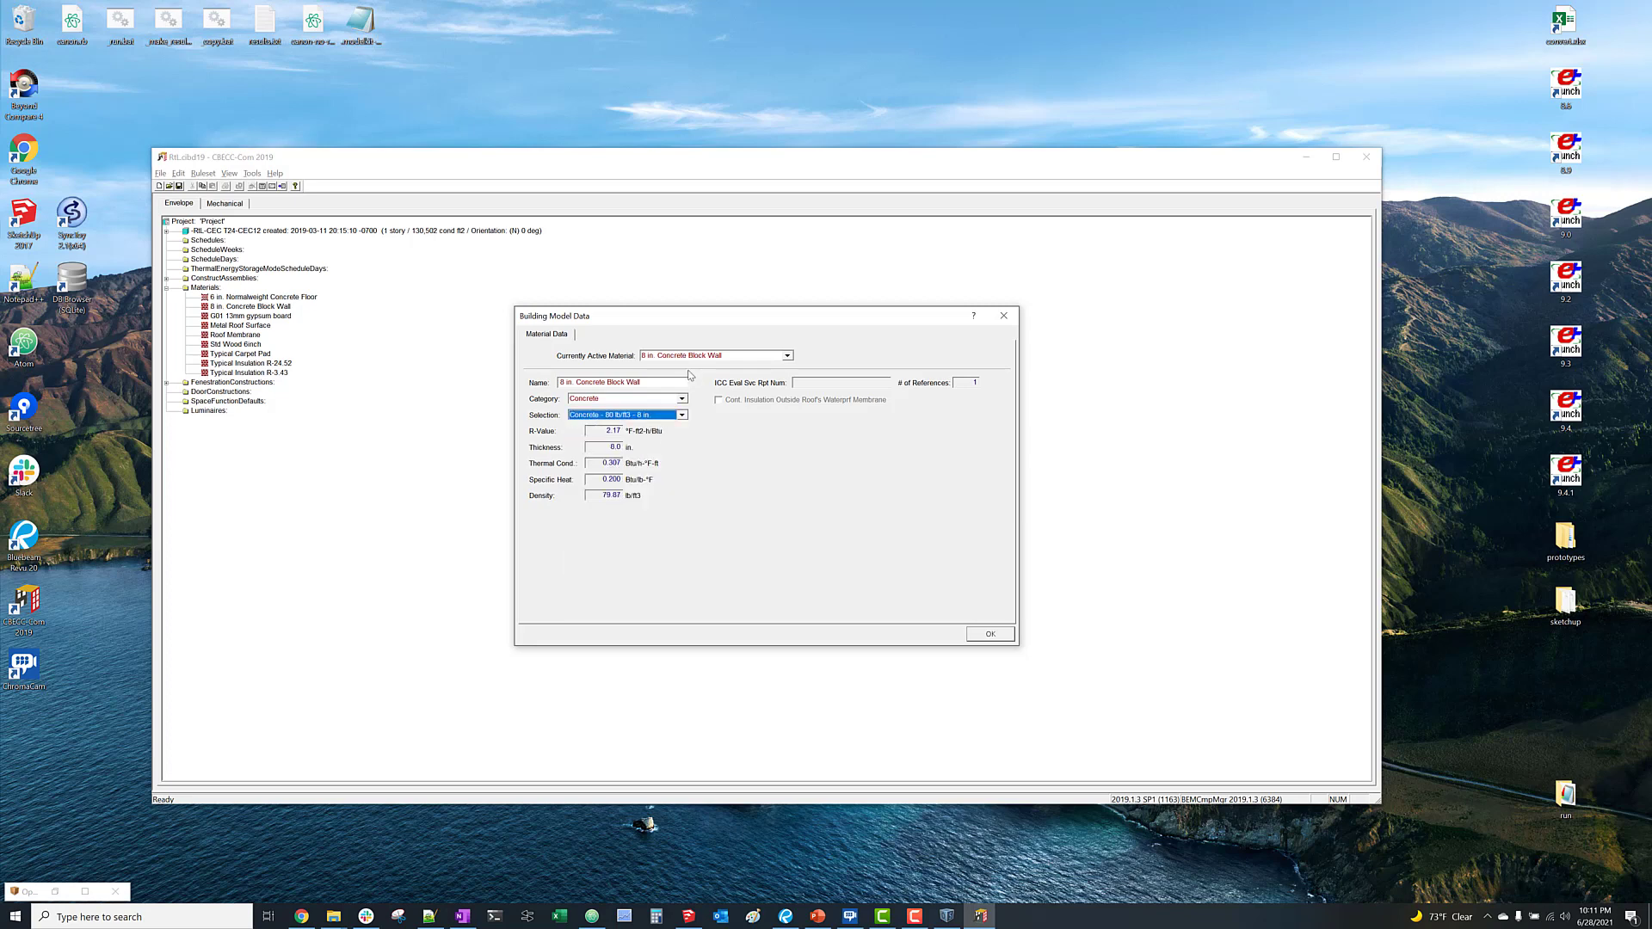
Give the G01 13mm gypsum board a Bldg Board and Siding gypsum board entry.
{"action": "left_click", "coordinate": [692, 361]}
{"action": "key", "text": "Down"}
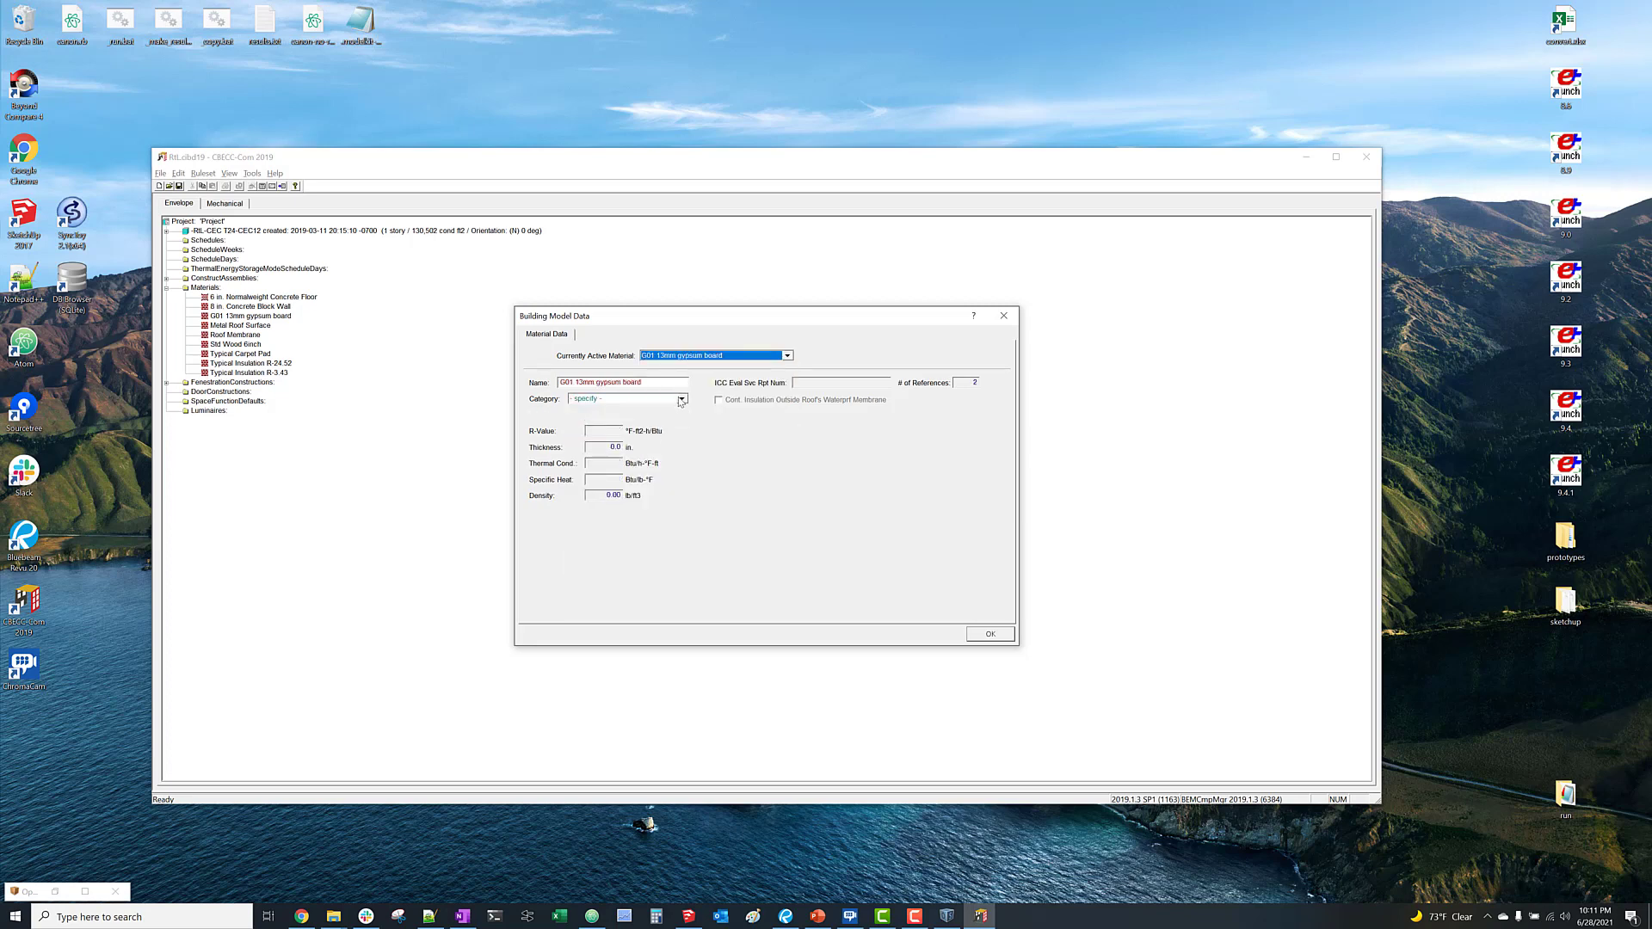
{"action": "left_click", "coordinate": [681, 400]}
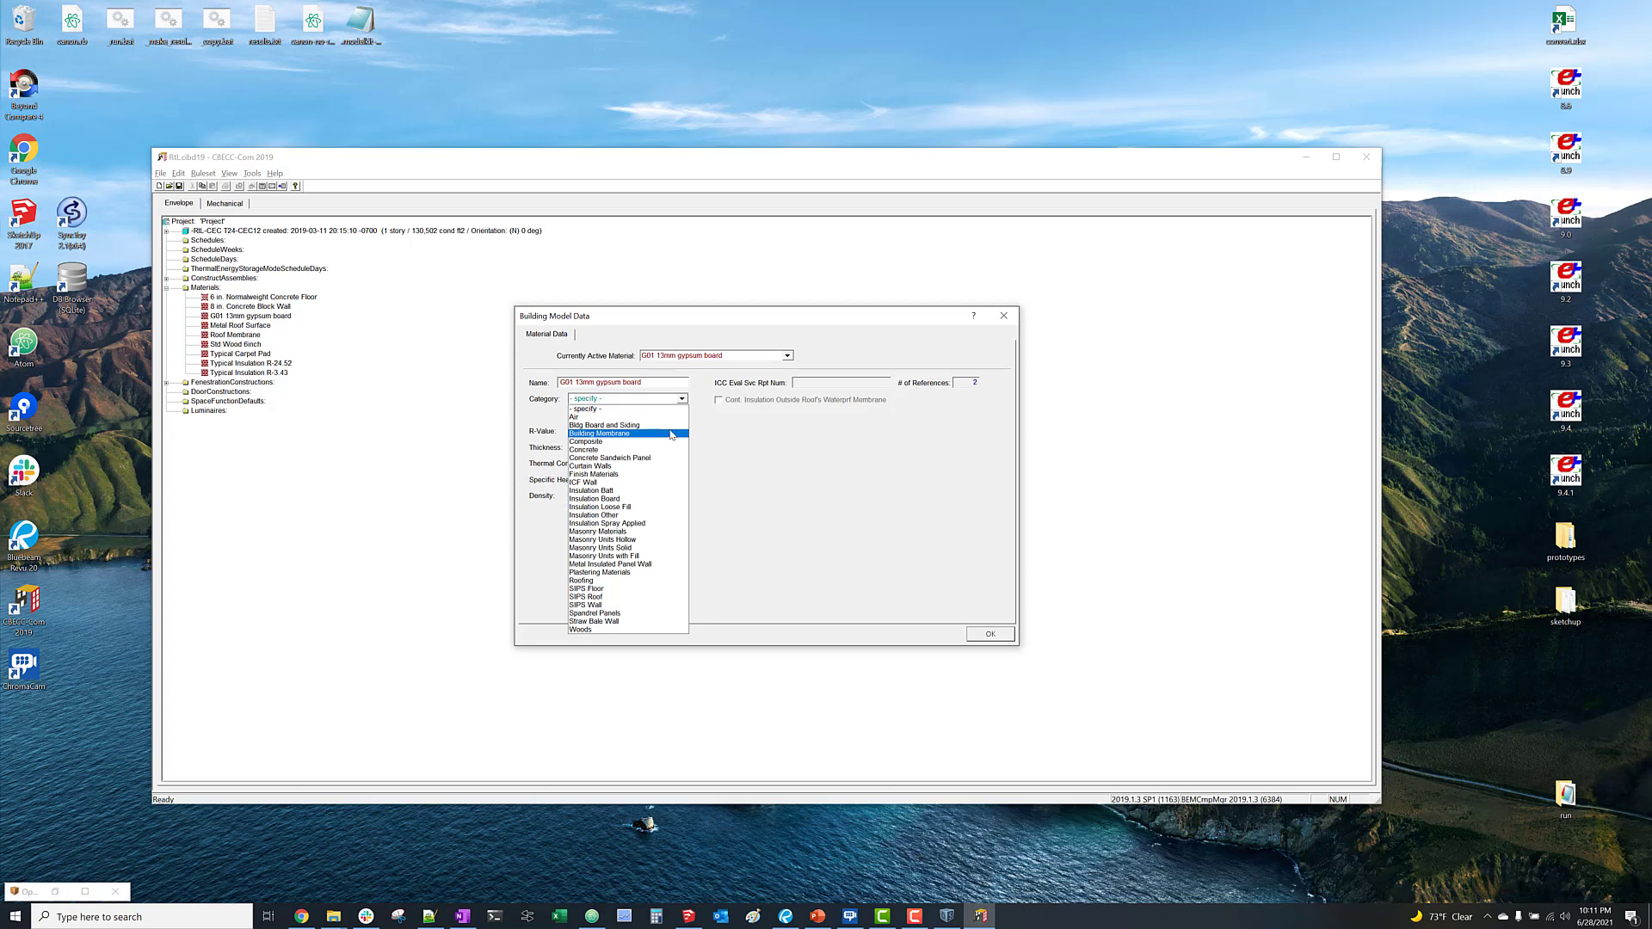
{"action": "left_click", "coordinate": [668, 425]}
{"action": "left_click", "coordinate": [668, 415]}
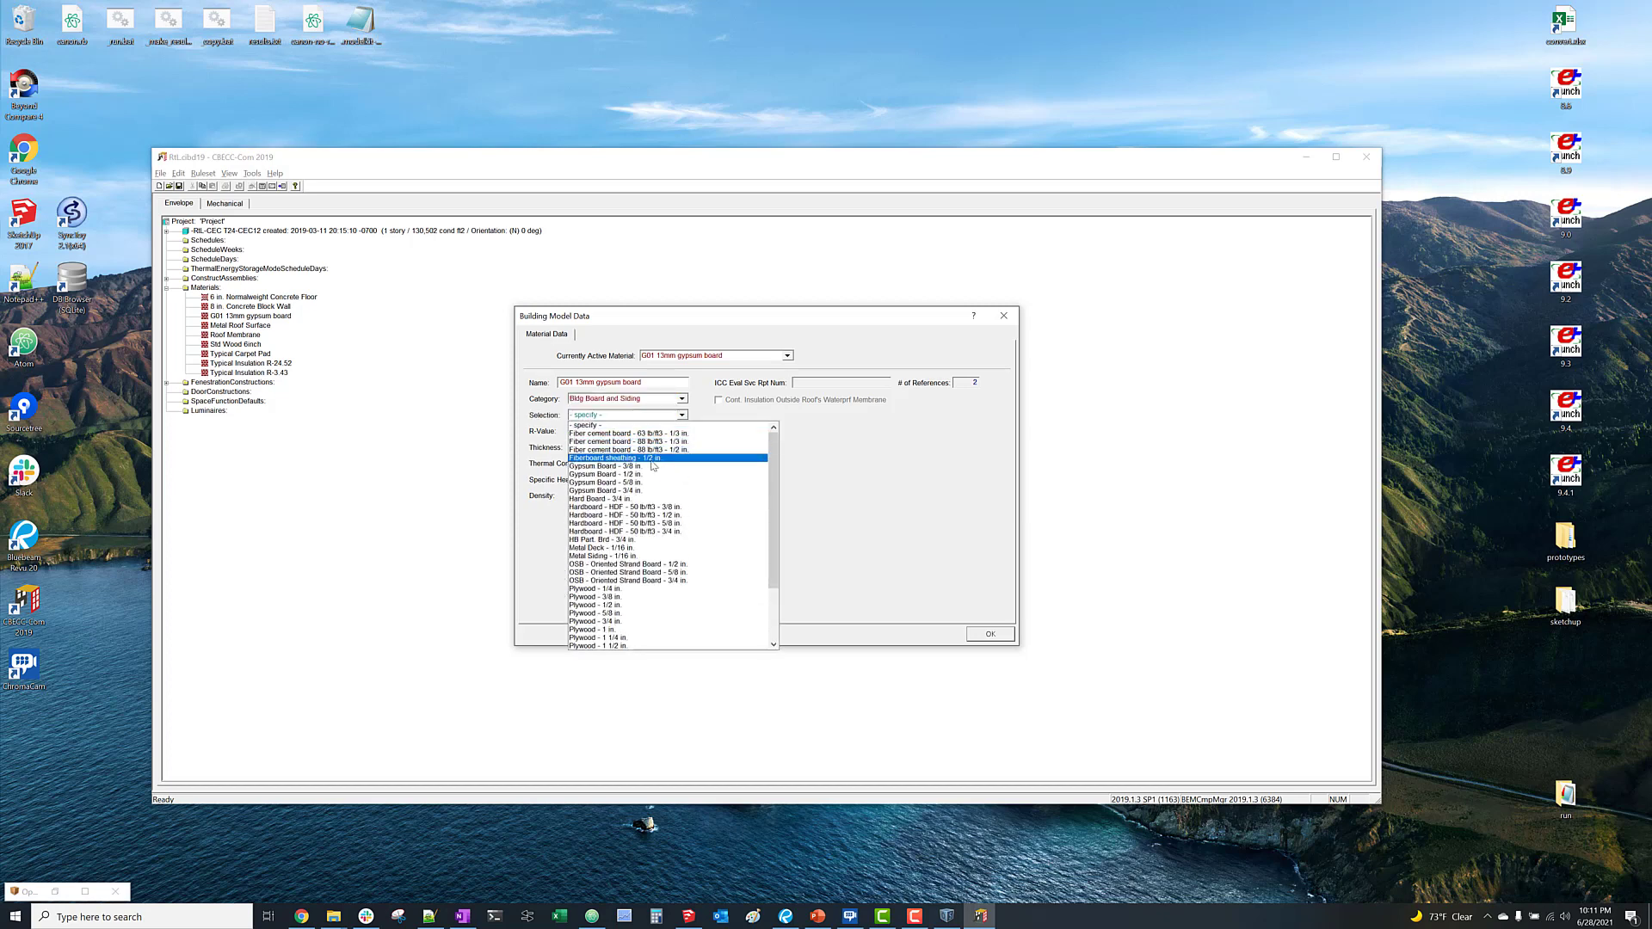
{"action": "left_click", "coordinate": [653, 465]}
Set Metal Roof Surface to the Roofing entry Metal Standing Seam - 1/16 in.
{"action": "left_click", "coordinate": [705, 356]}
{"action": "left_click", "coordinate": [705, 364]}
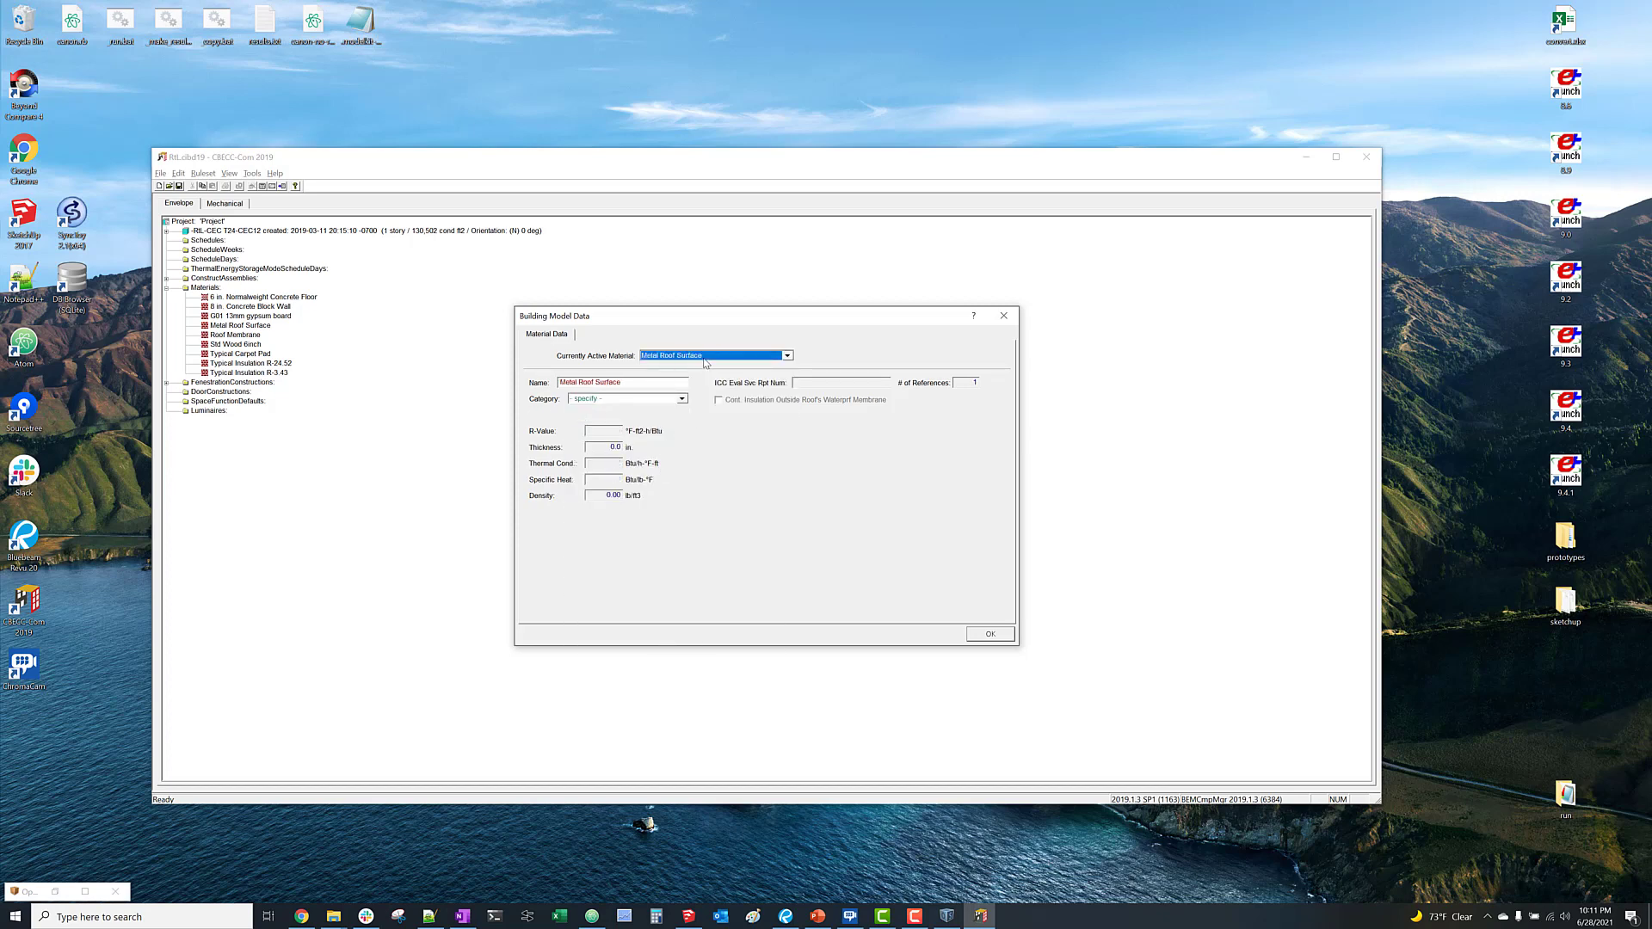
{"action": "left_click", "coordinate": [682, 399]}
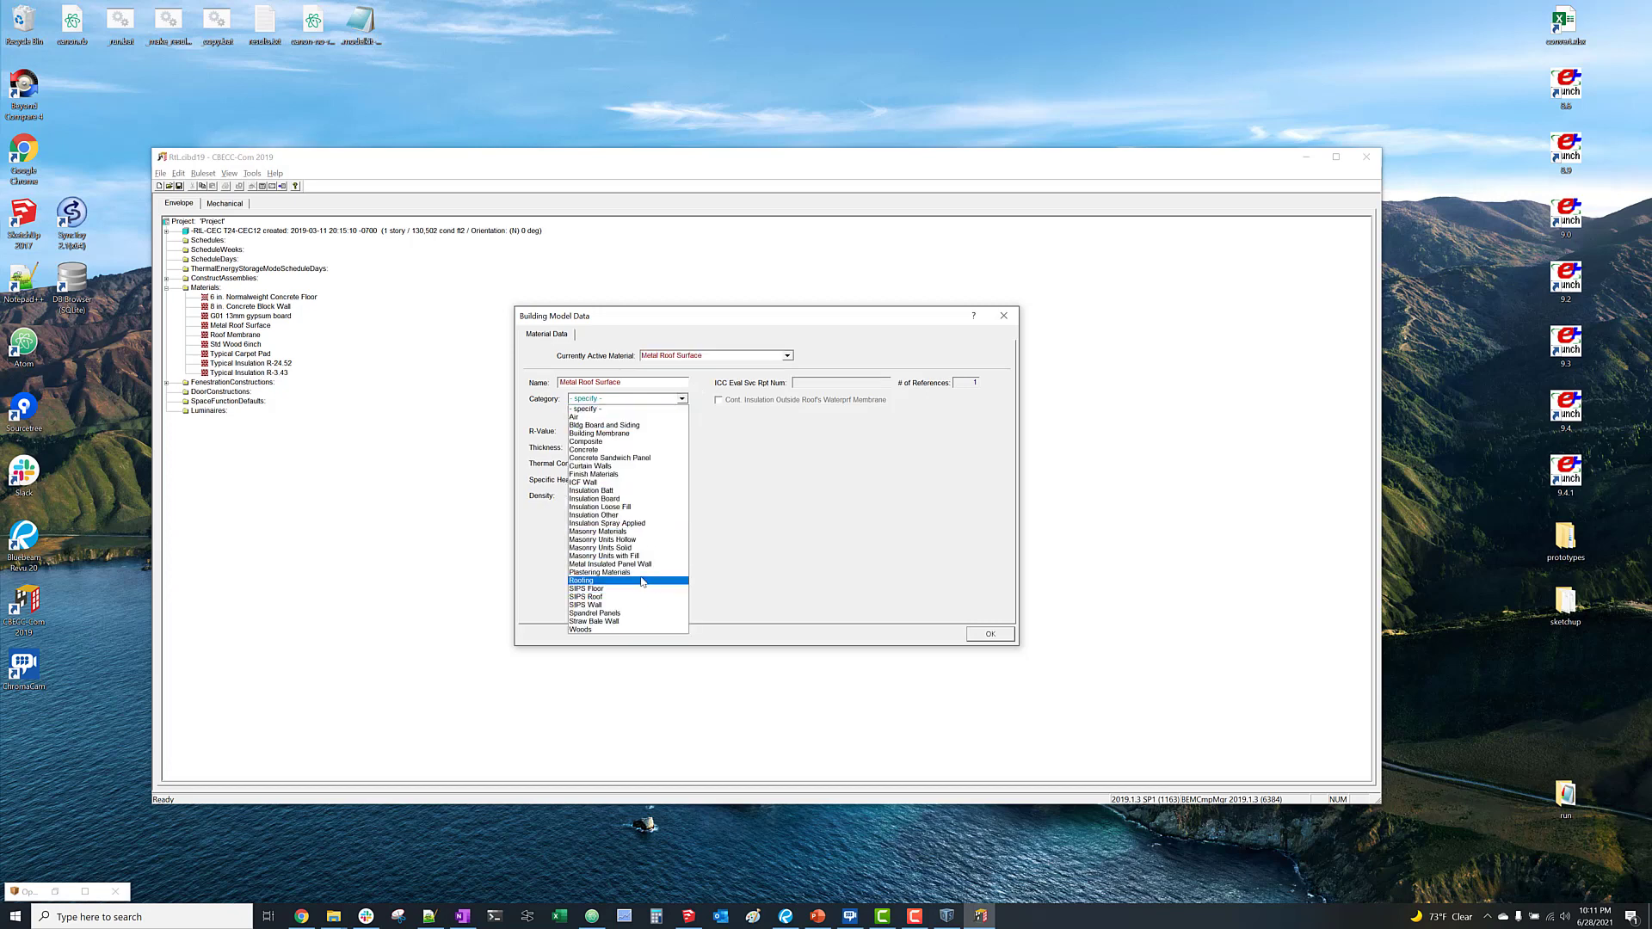
{"action": "left_click", "coordinate": [642, 581]}
{"action": "left_click", "coordinate": [640, 416]}
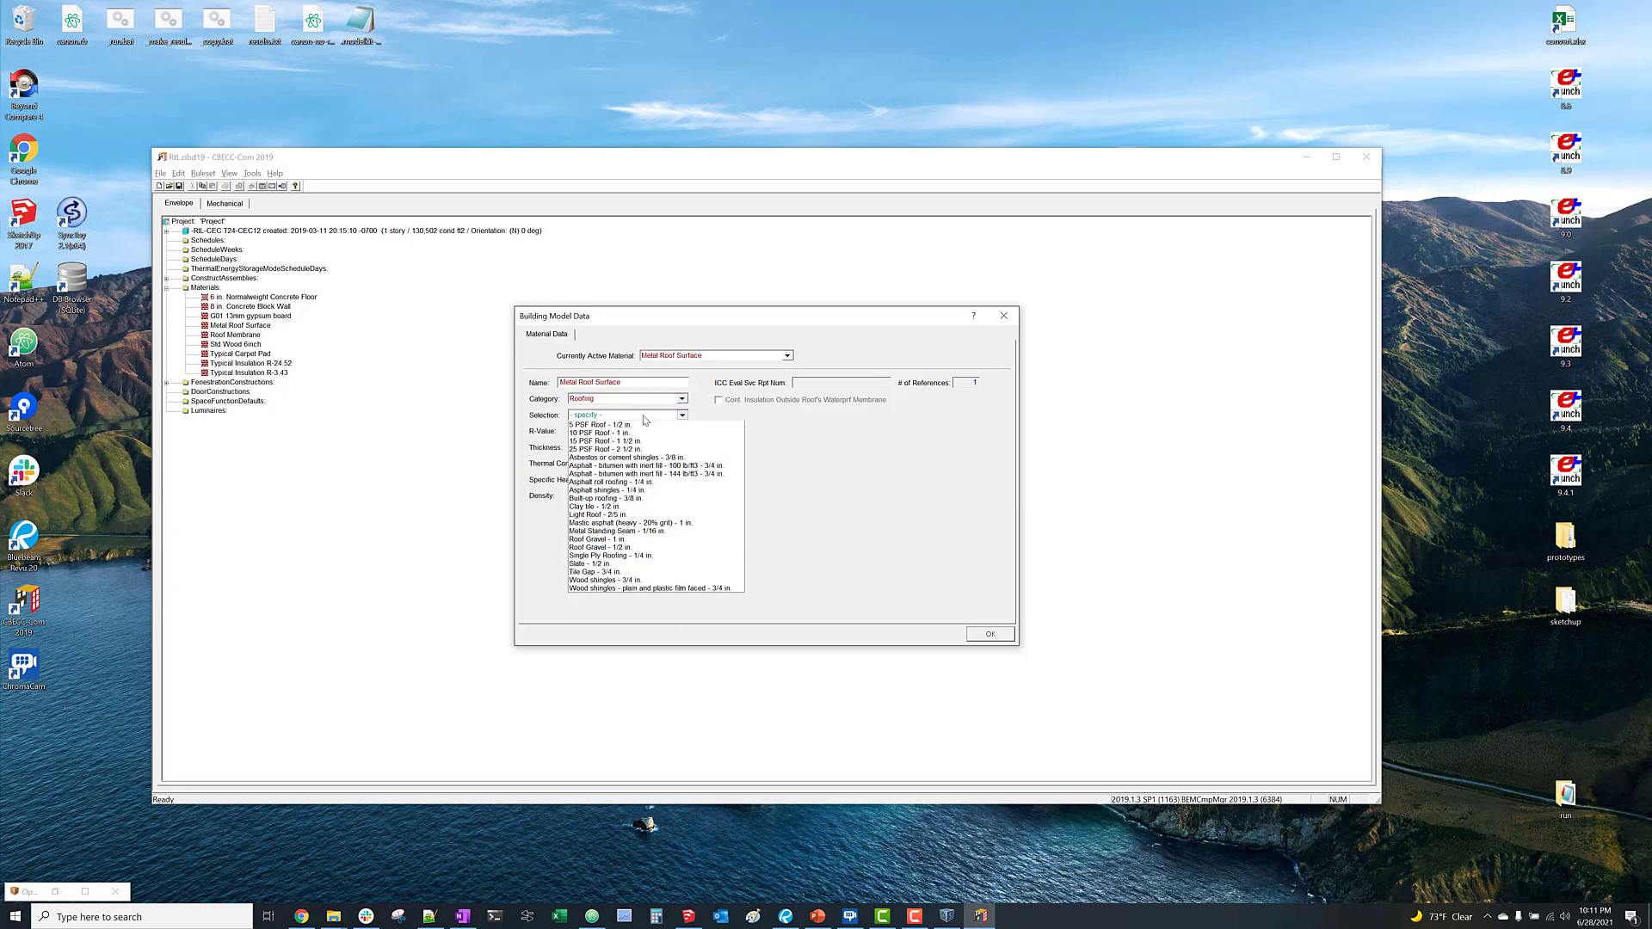
{"action": "left_click", "coordinate": [647, 539]}
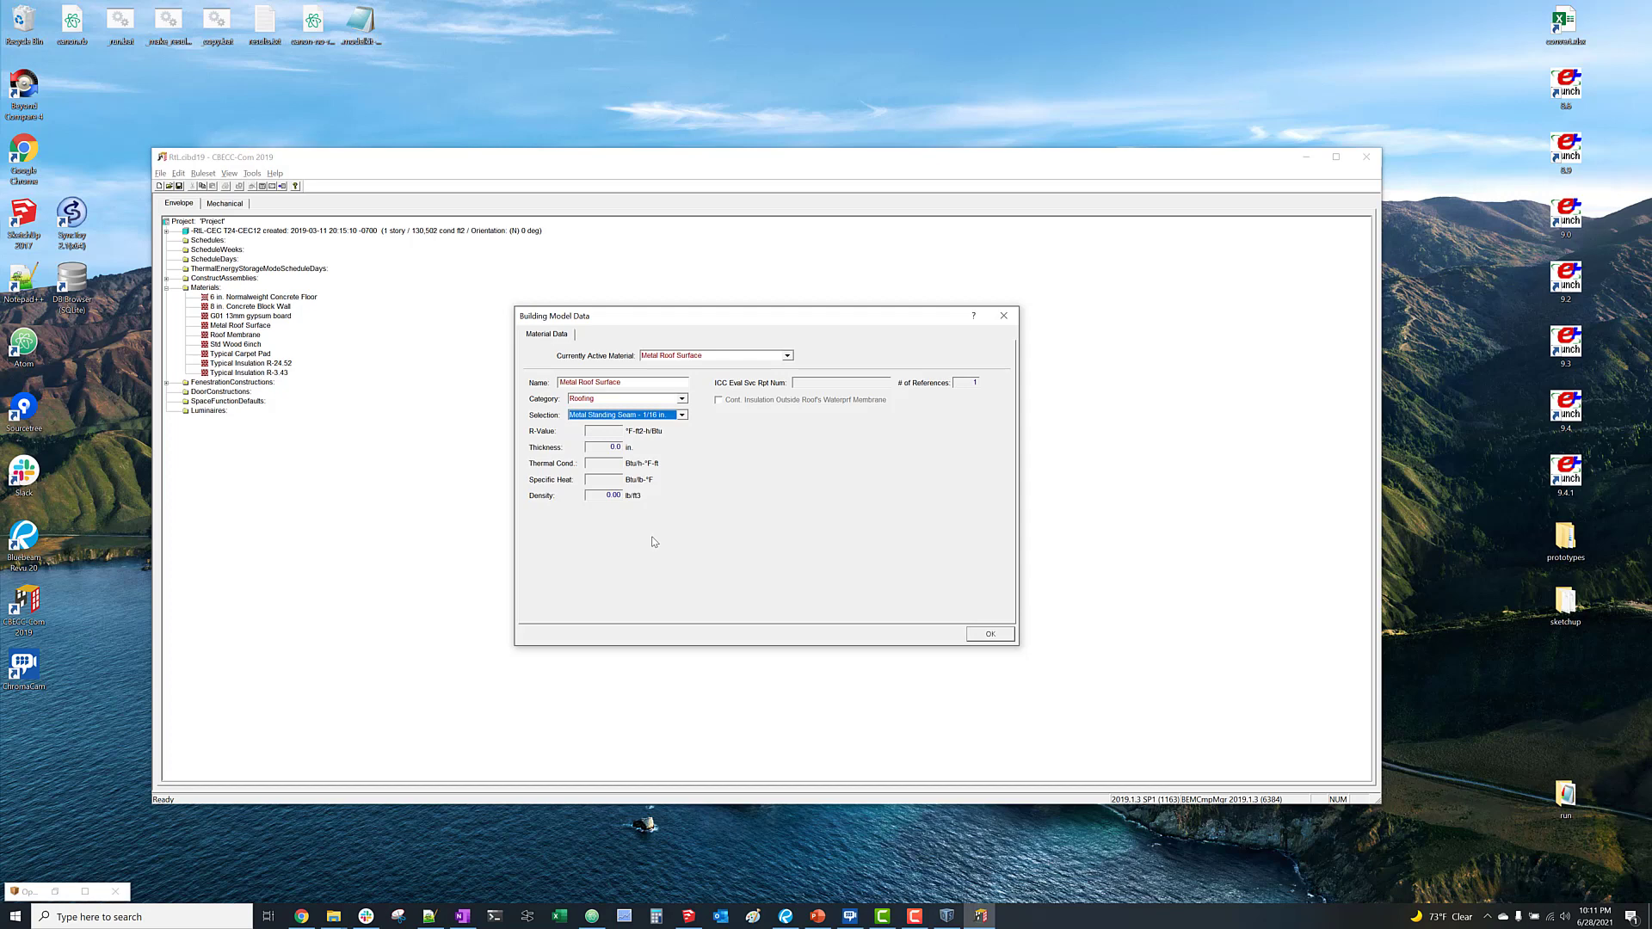
Set the Roof Membrane material's category to Roofing.
{"action": "left_click", "coordinate": [730, 357]}
{"action": "left_click", "coordinate": [730, 358]}
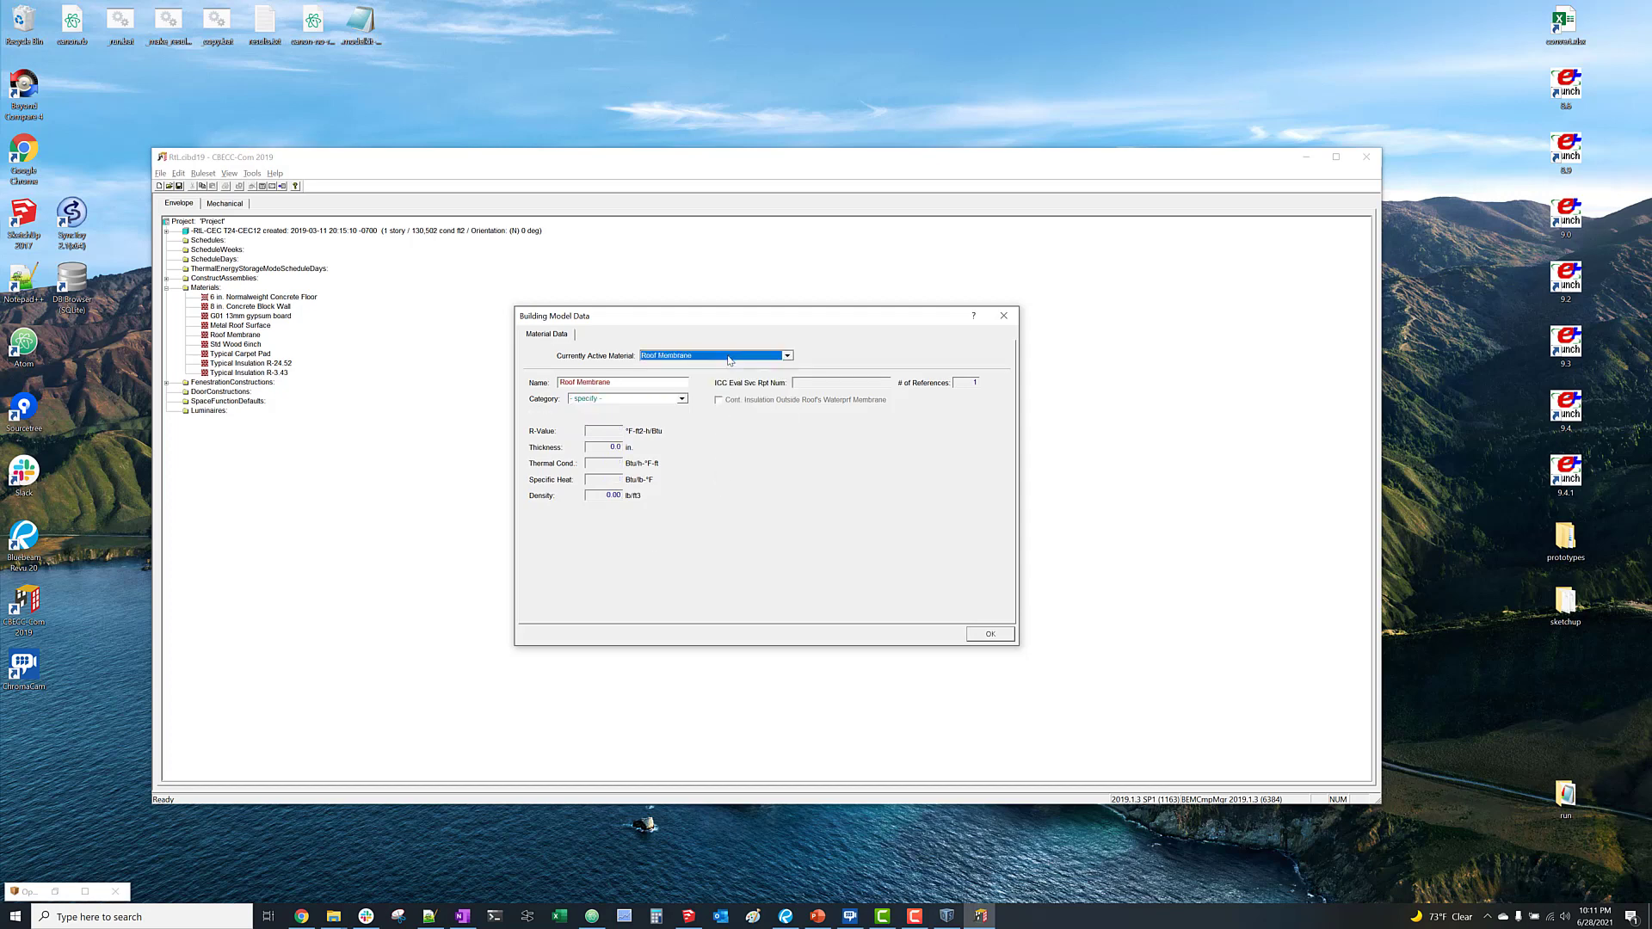
{"action": "left_click", "coordinate": [662, 399]}
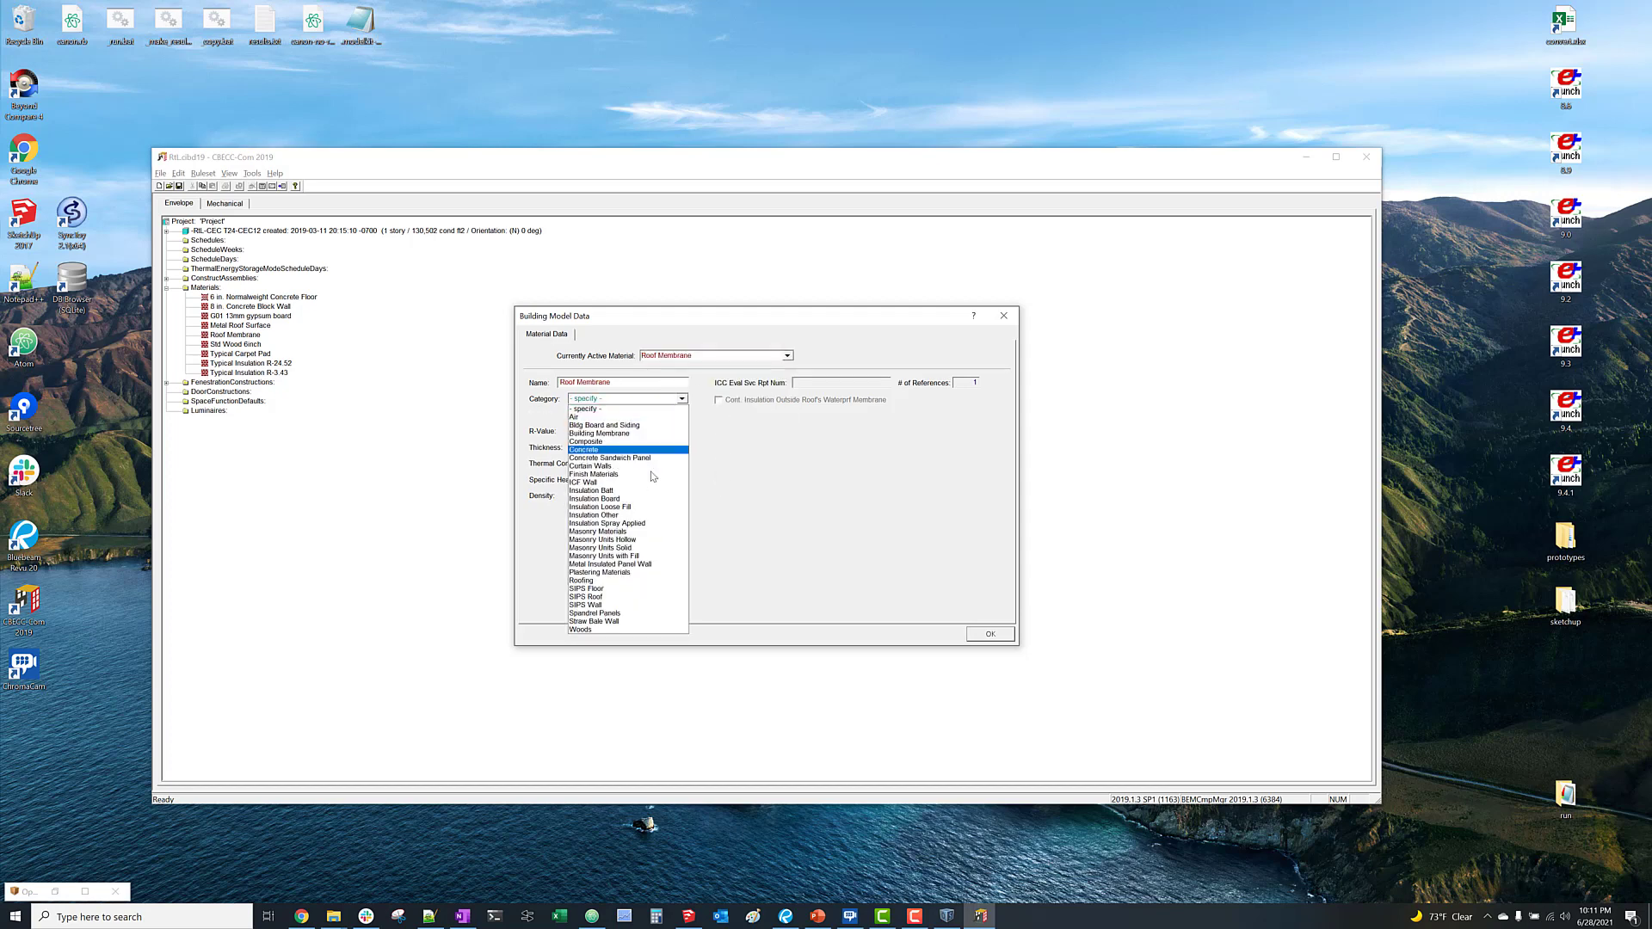
{"action": "left_click", "coordinate": [638, 581]}
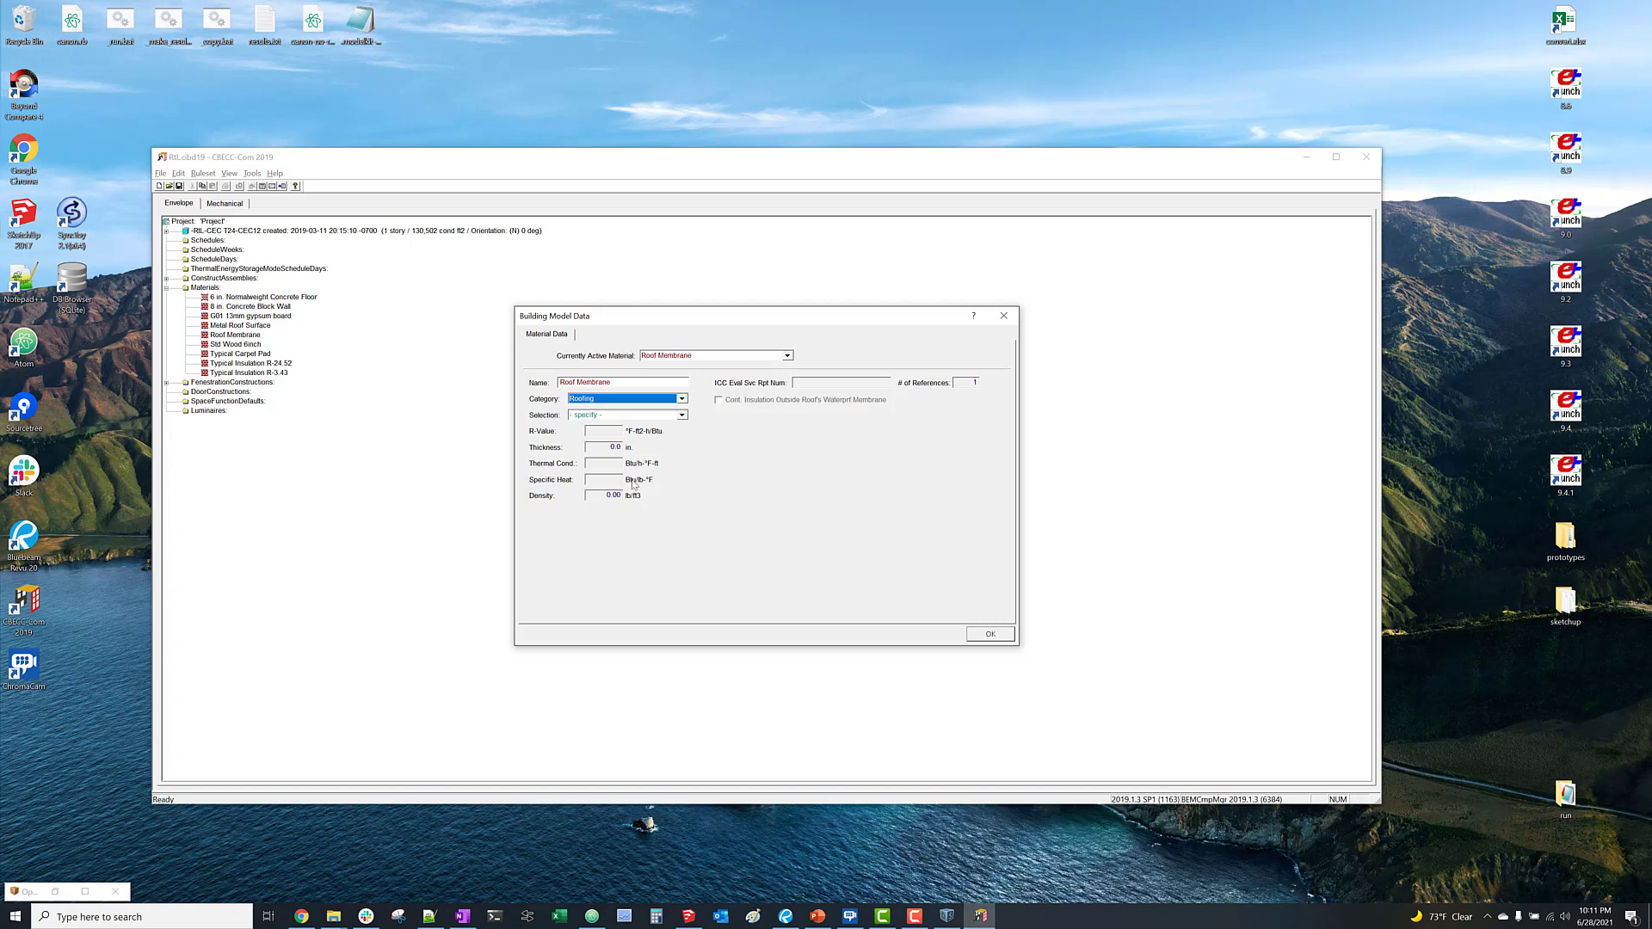
{"action": "left_click", "coordinate": [623, 416]}
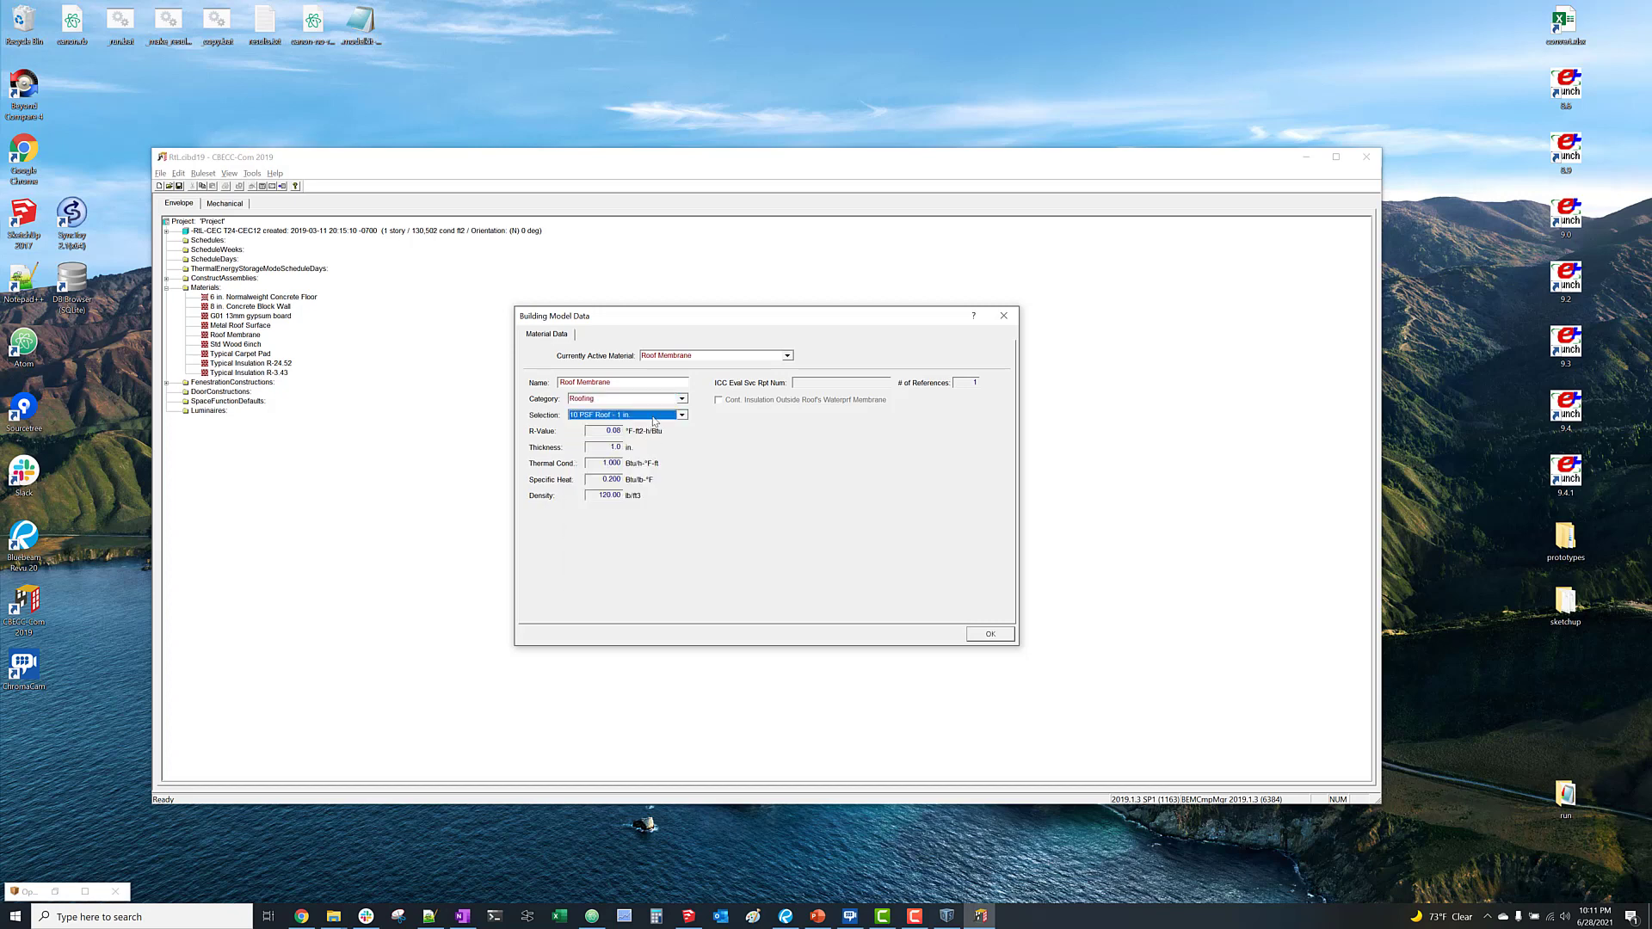
Give the Std Wood 6inch material the Softwood - 4 in entry.
{"action": "left_click", "coordinate": [698, 359]}
{"action": "scroll", "coordinate": [699, 361], "scroll_direction": "down", "scroll_amount": 1}
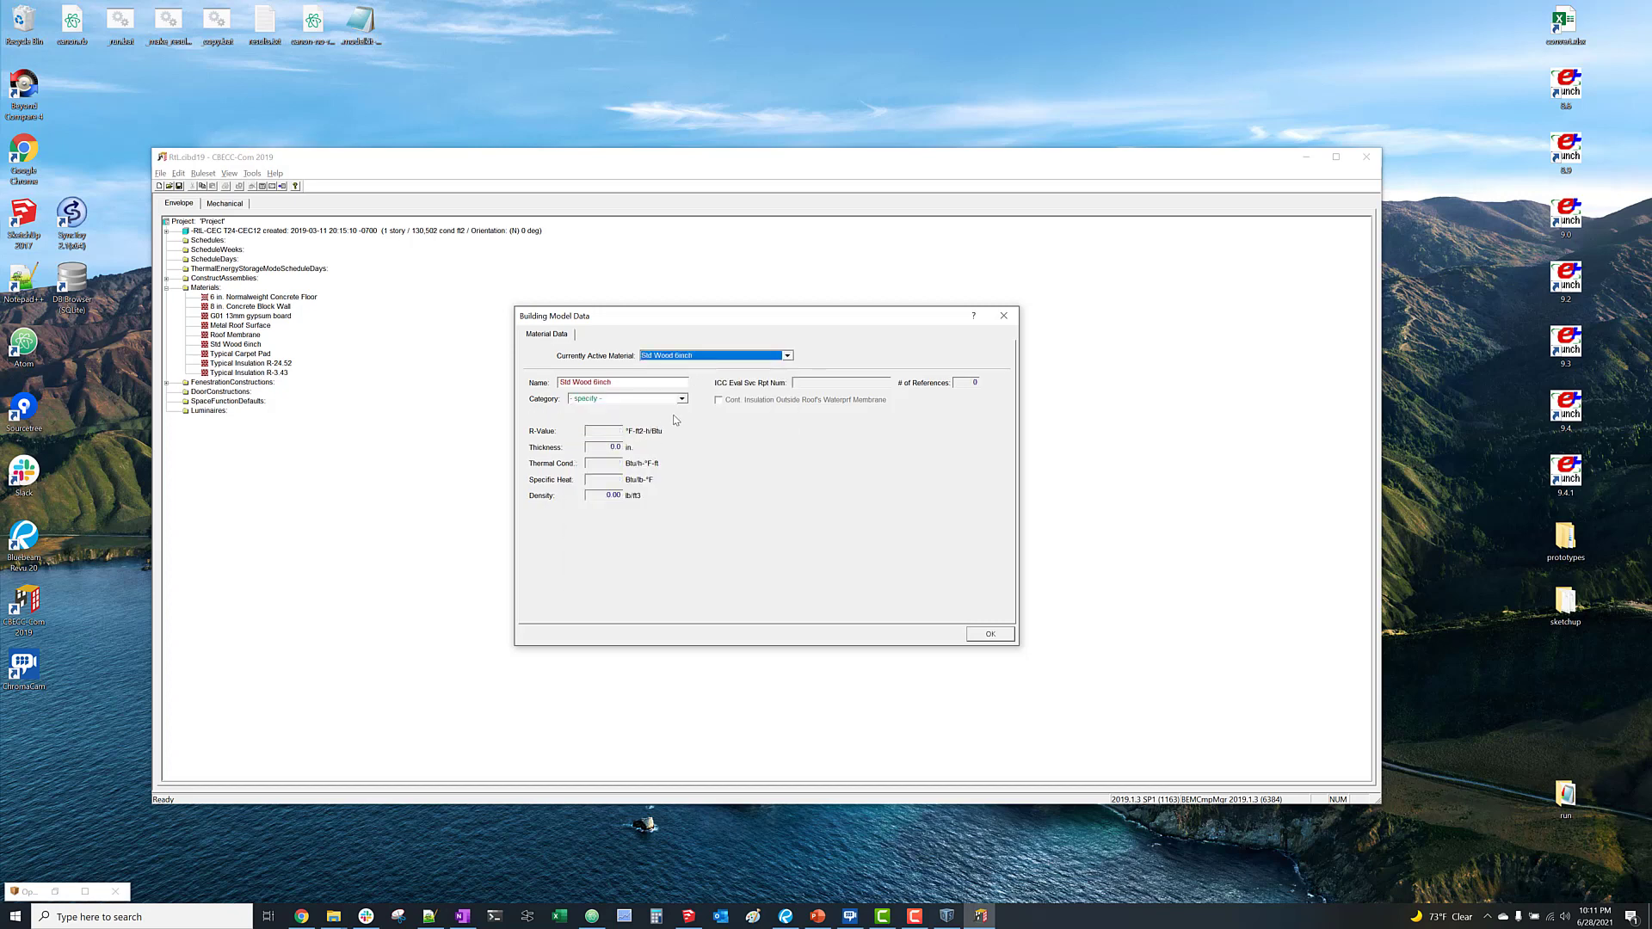
{"action": "left_click", "coordinate": [679, 415]}
{"action": "left_click", "coordinate": [658, 496]}
Set Typical Insulation R-24.52 to Insulation Board with 5 in. R29 polyisocyanurate board.
{"action": "left_click", "coordinate": [698, 356]}
{"action": "left_click", "coordinate": [695, 421]}
{"action": "scroll", "coordinate": [681, 400], "scroll_direction": "down", "scroll_amount": 1}
{"action": "left_click", "coordinate": [682, 400]}
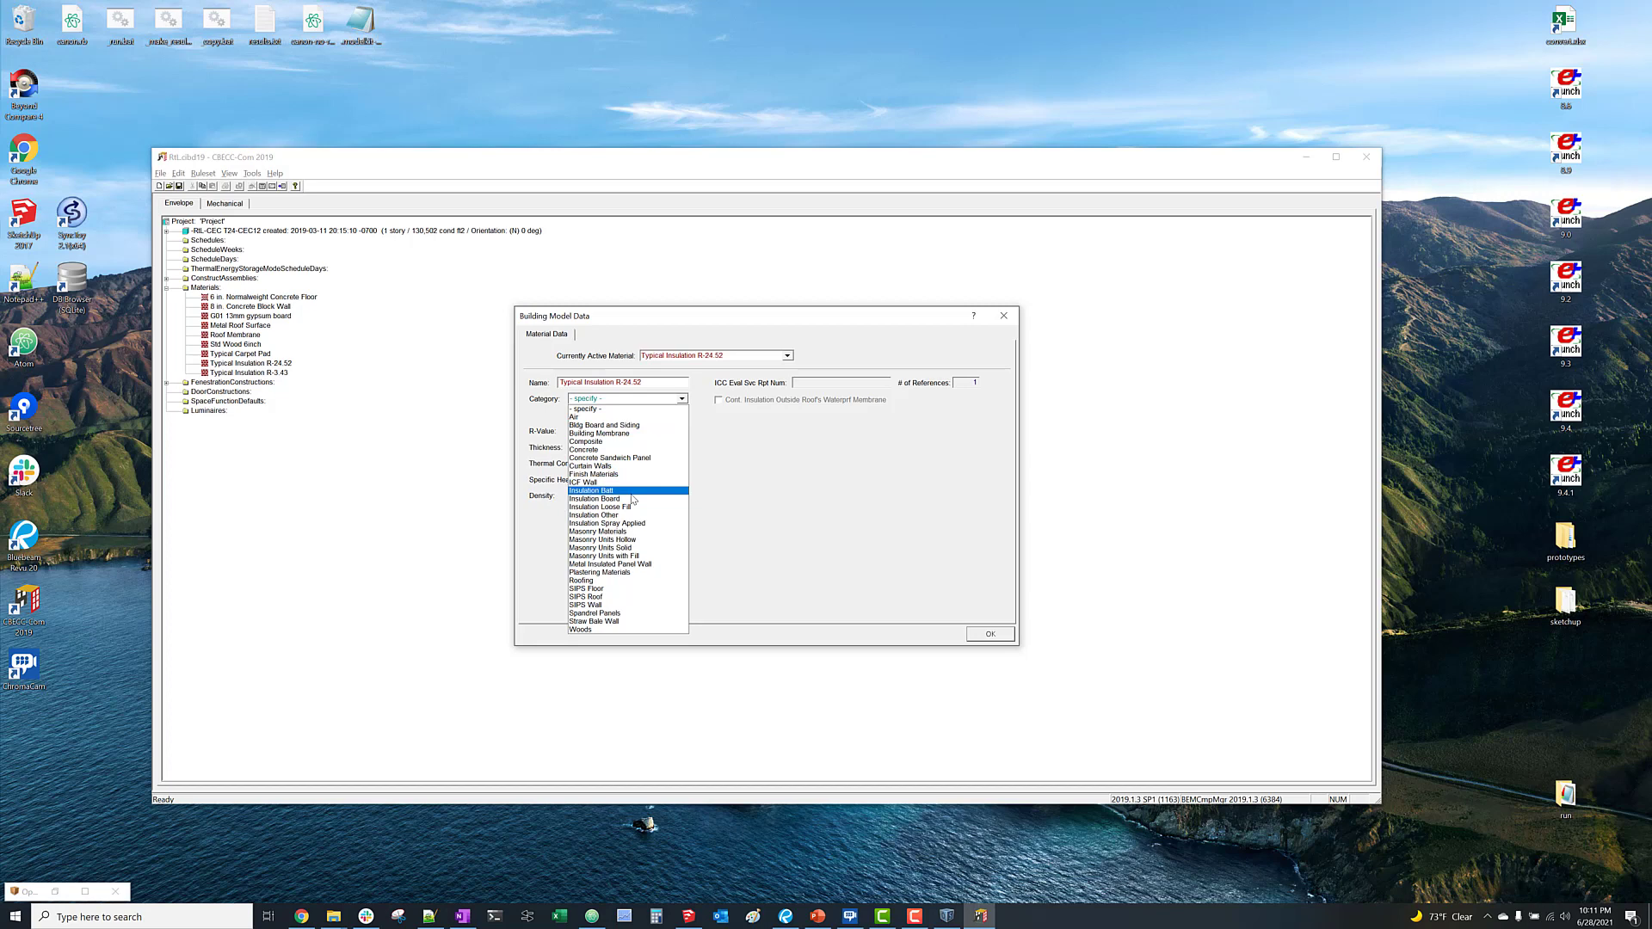
{"action": "left_click", "coordinate": [637, 498]}
{"action": "left_click", "coordinate": [633, 417]}
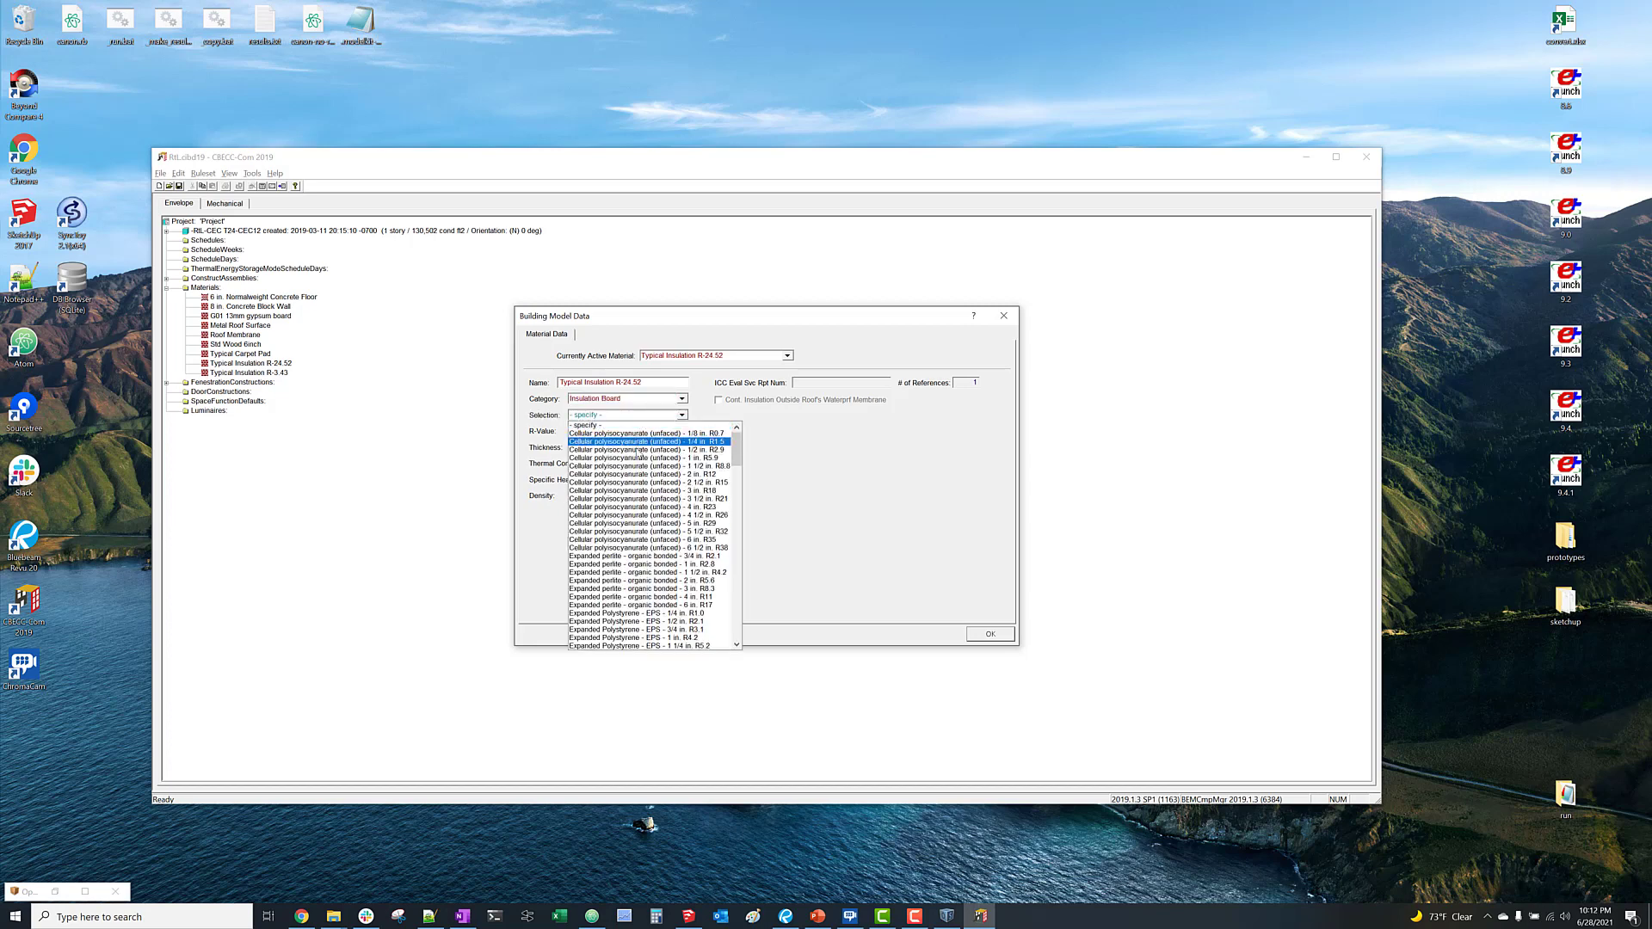
{"action": "left_click", "coordinate": [651, 523]}
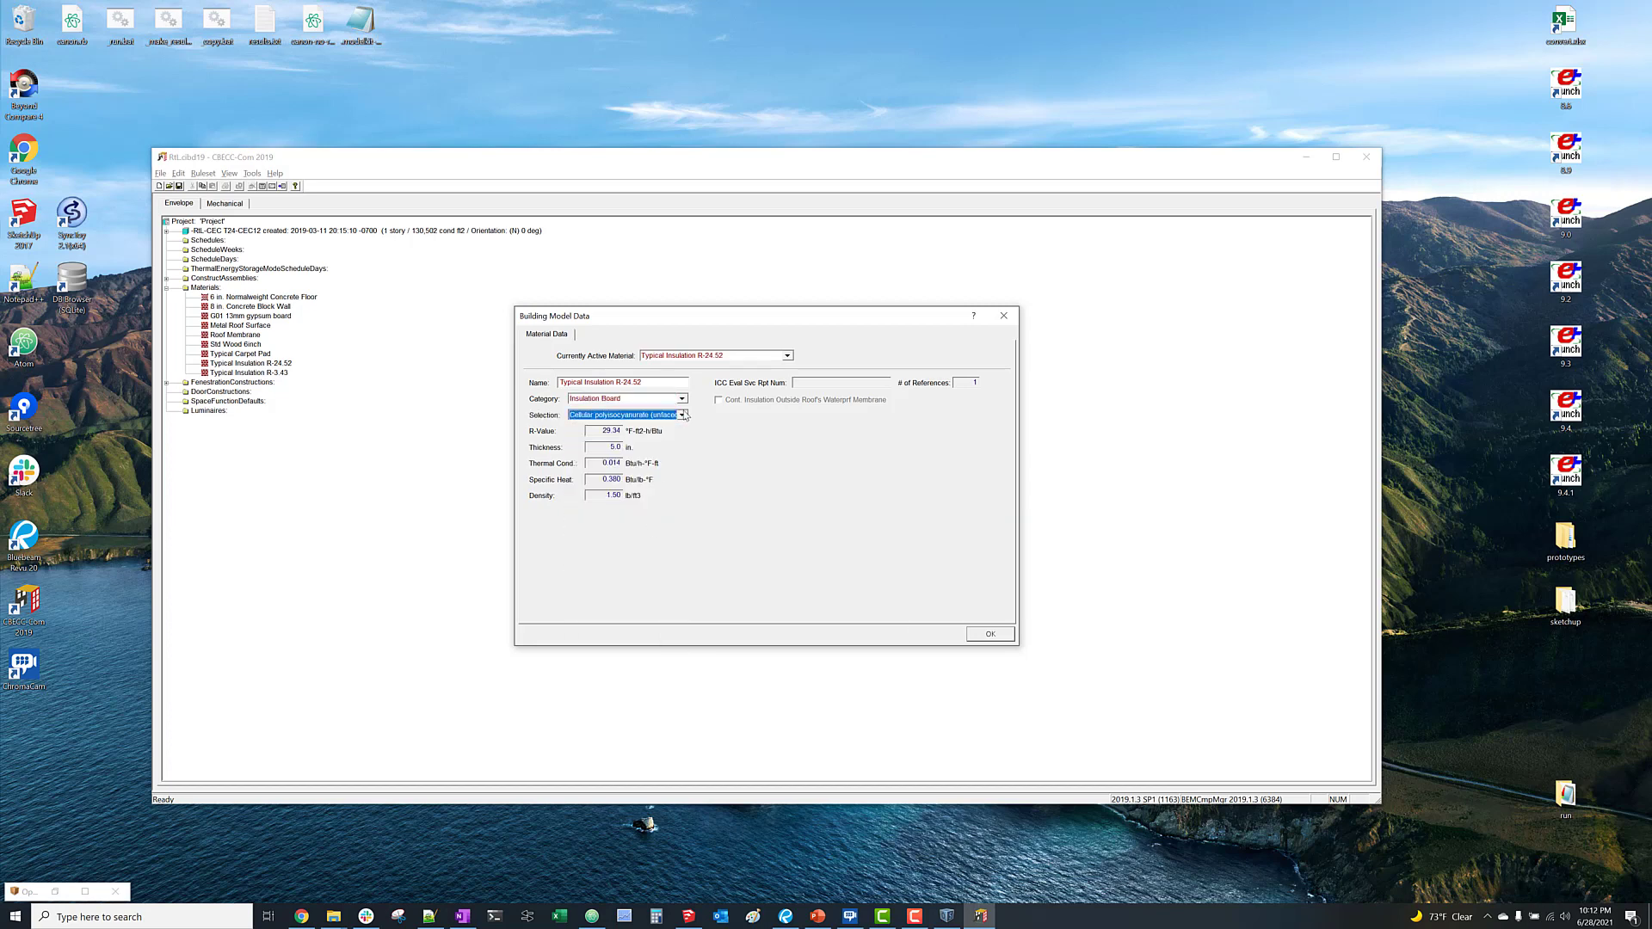
Pick a board product for Typical Insulation R-3.43 and close the material data window.
{"action": "scroll", "coordinate": [695, 355], "scroll_direction": "down", "scroll_amount": 1}
{"action": "left_click", "coordinate": [641, 415]}
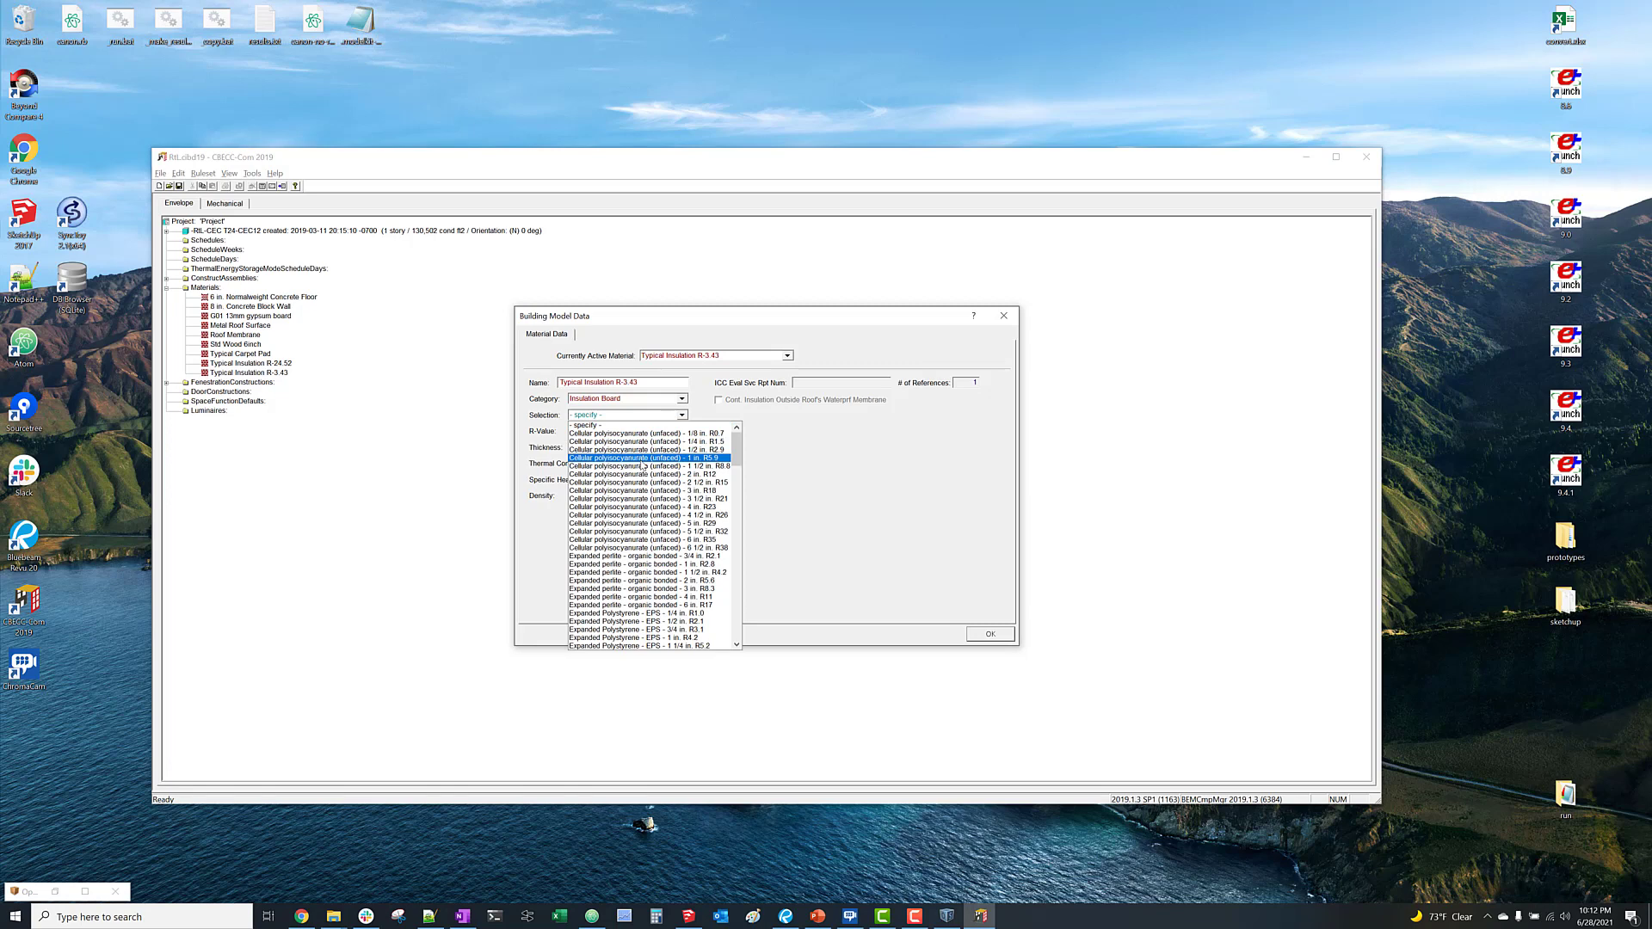
{"action": "left_click", "coordinate": [642, 464]}
{"action": "key", "text": "Return"}
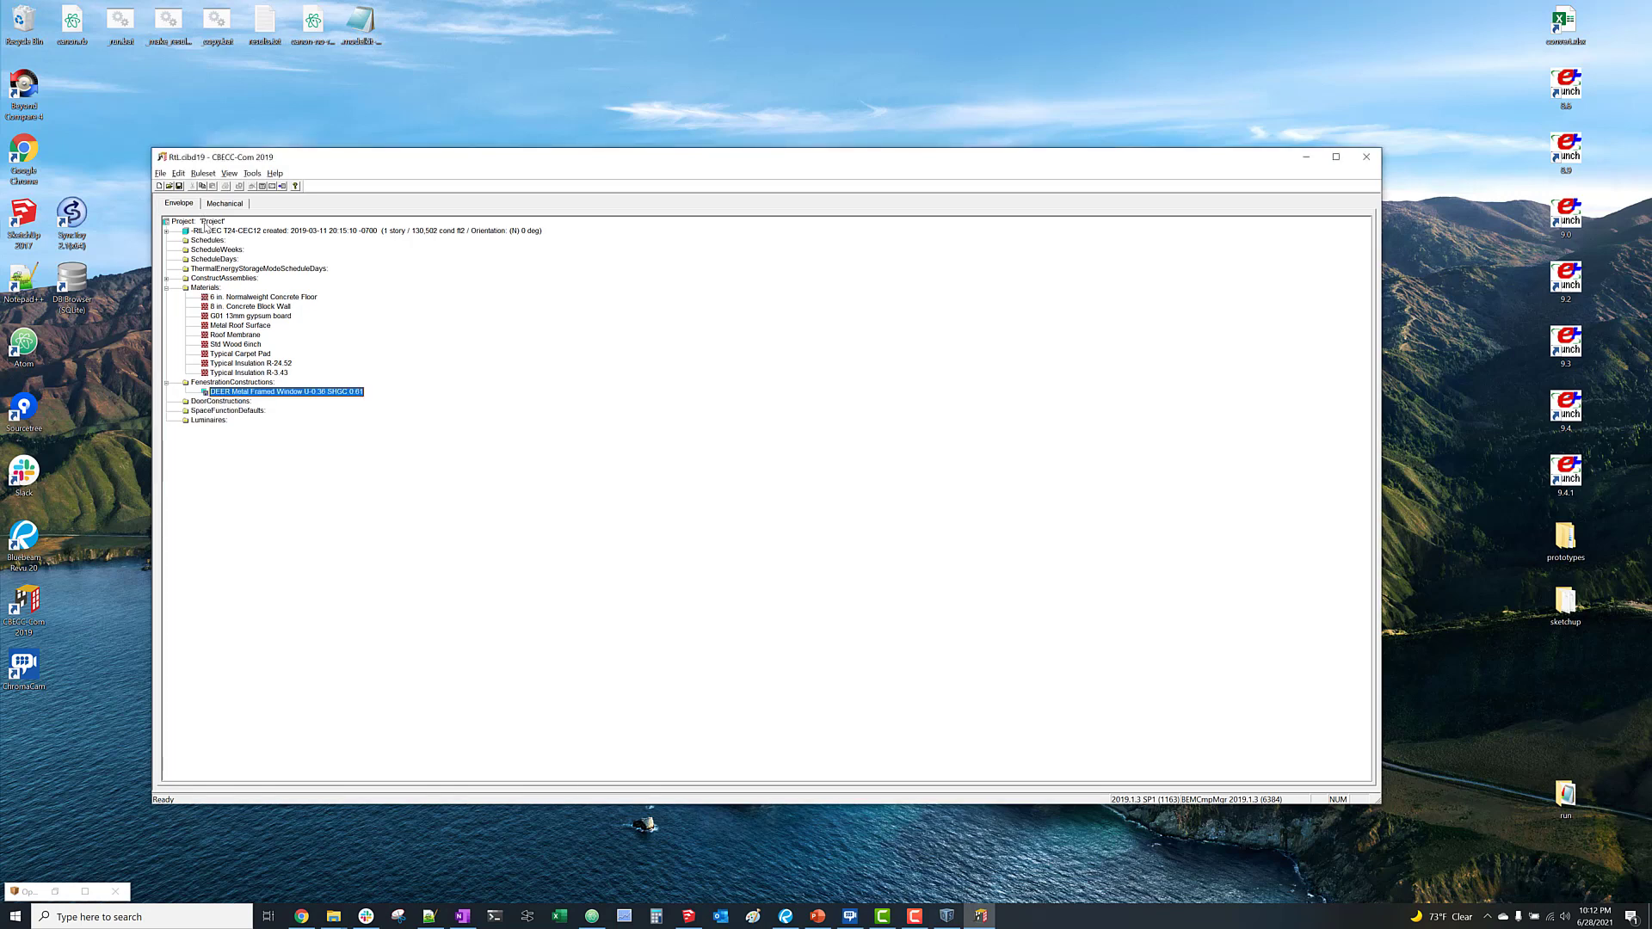
Set the project weather station to SACRAMENTO-EXECUTIVE_724830.
{"action": "double_click", "coordinate": [206, 226]}
{"action": "left_click", "coordinate": [925, 578]}
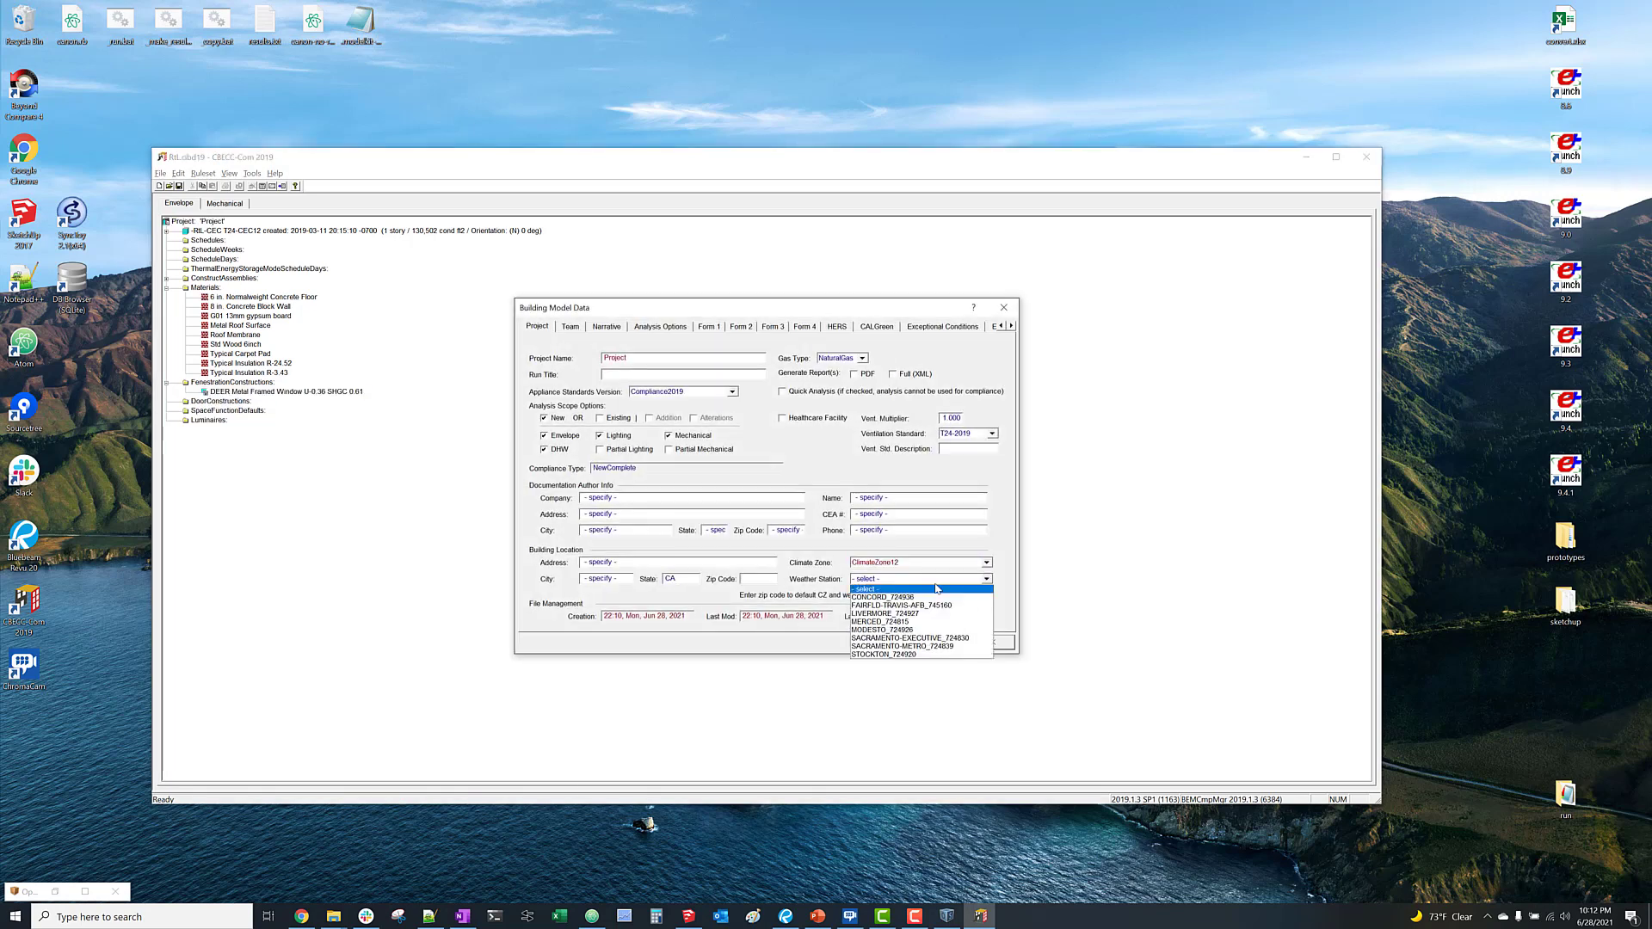
{"action": "left_click", "coordinate": [958, 638]}
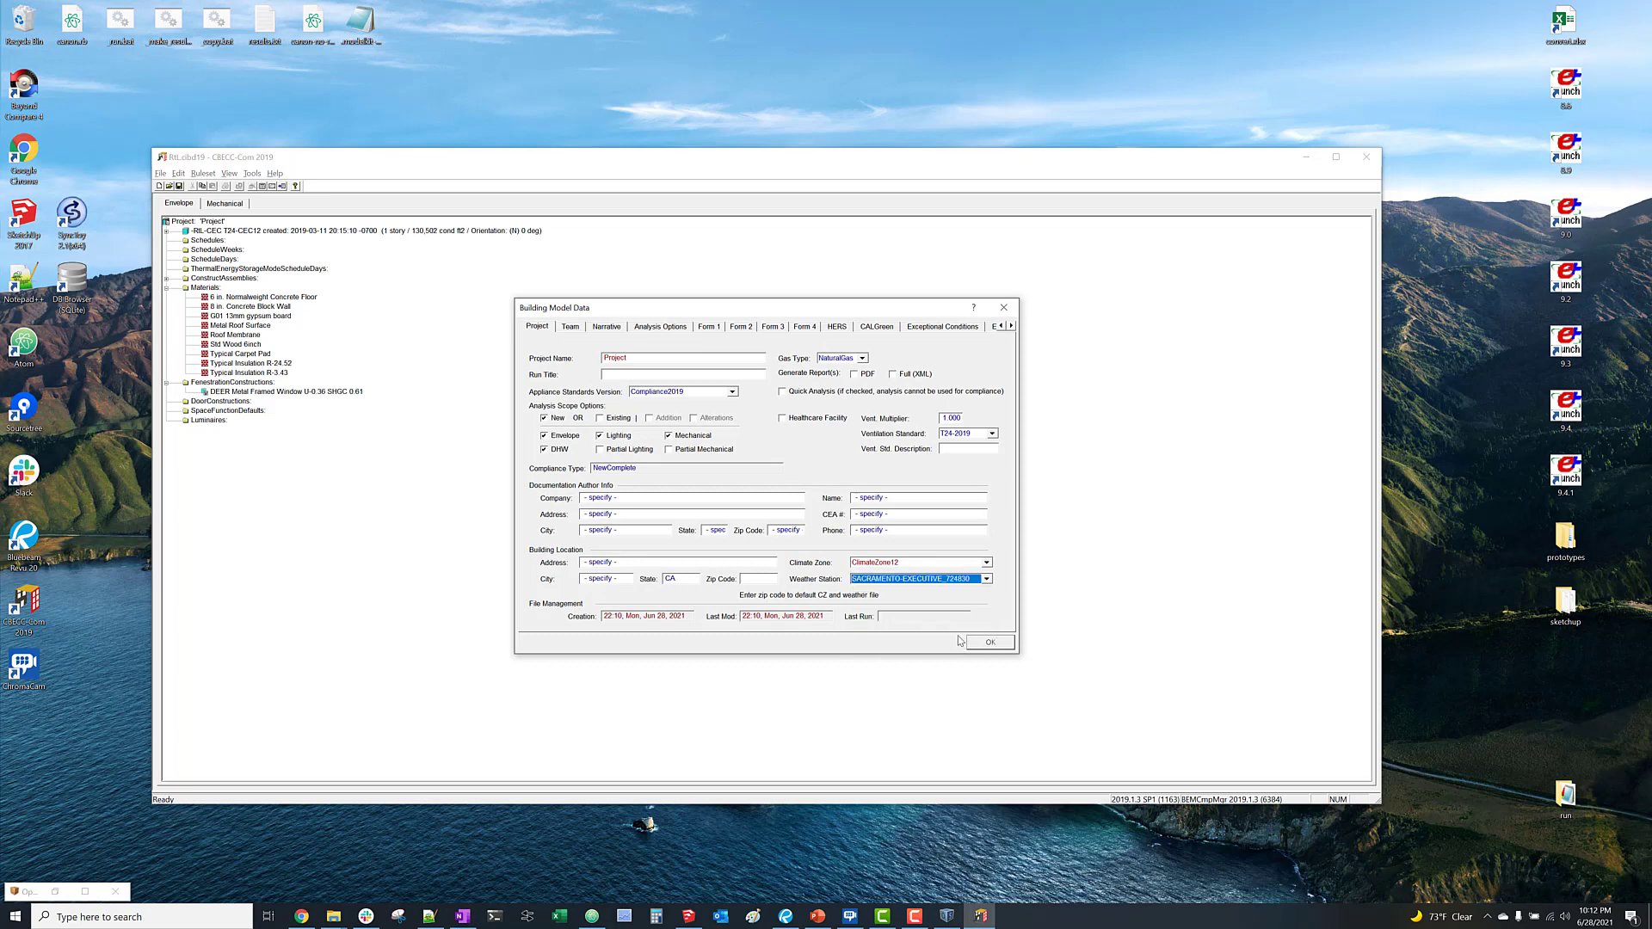
Answer the HVAC exceptional-condition questions No, confirm, and expand the building's spaces.
{"action": "left_click", "coordinate": [921, 327]}
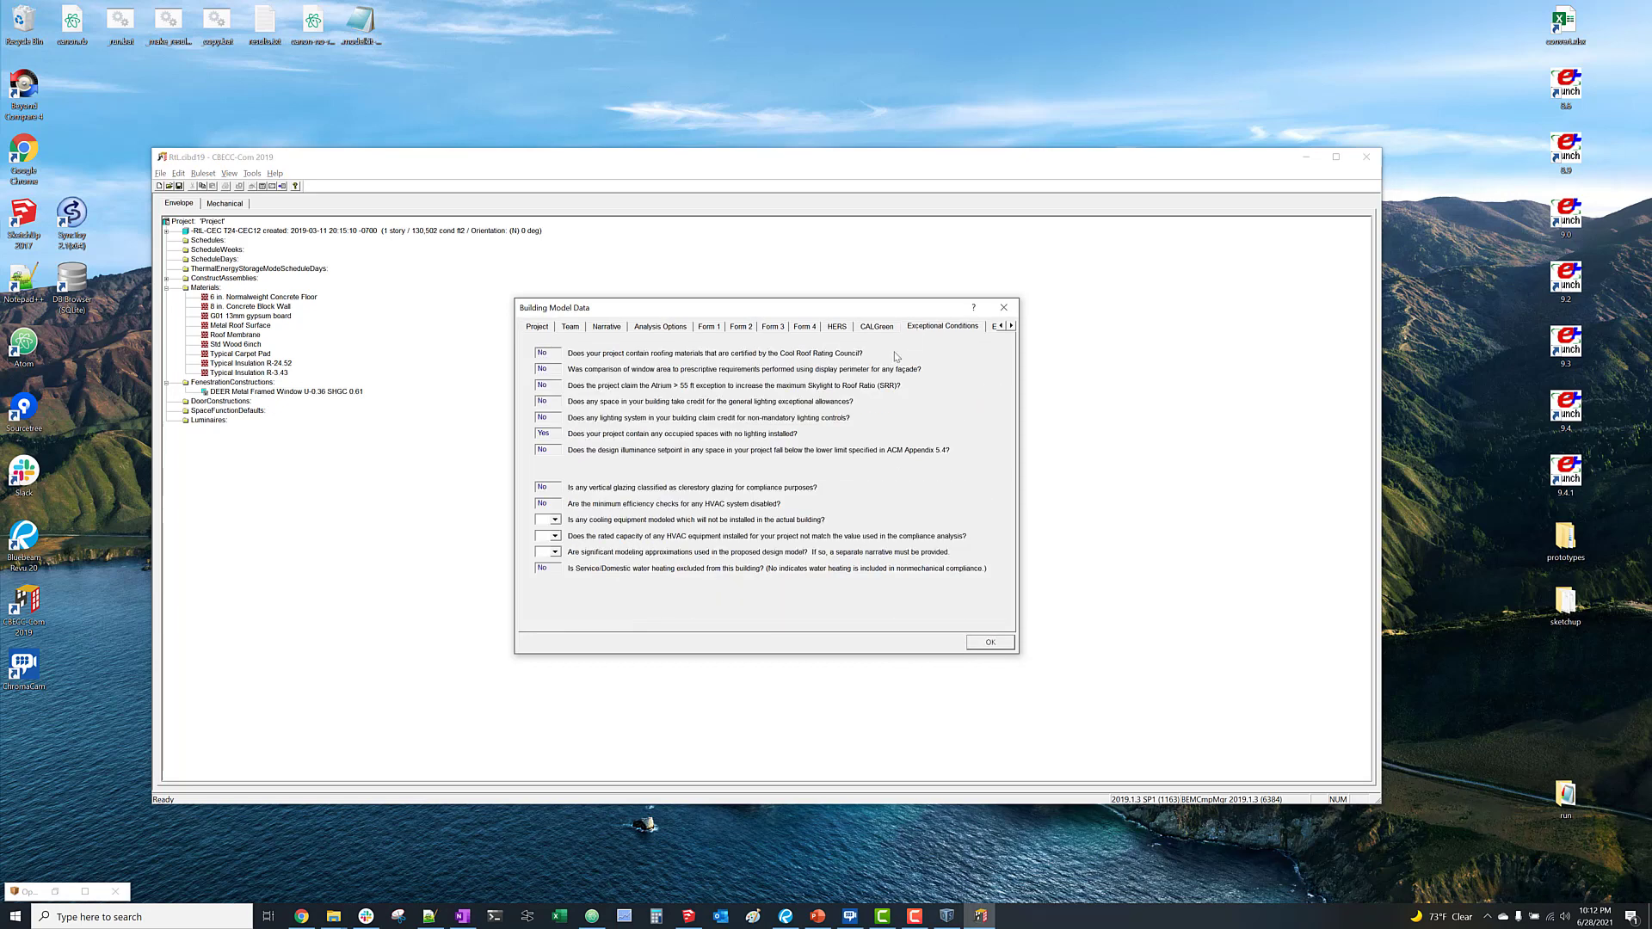
{"action": "left_click", "coordinate": [553, 521]}
{"action": "left_click", "coordinate": [555, 536]}
{"action": "left_click", "coordinate": [555, 553]}
{"action": "left_click", "coordinate": [999, 644]}
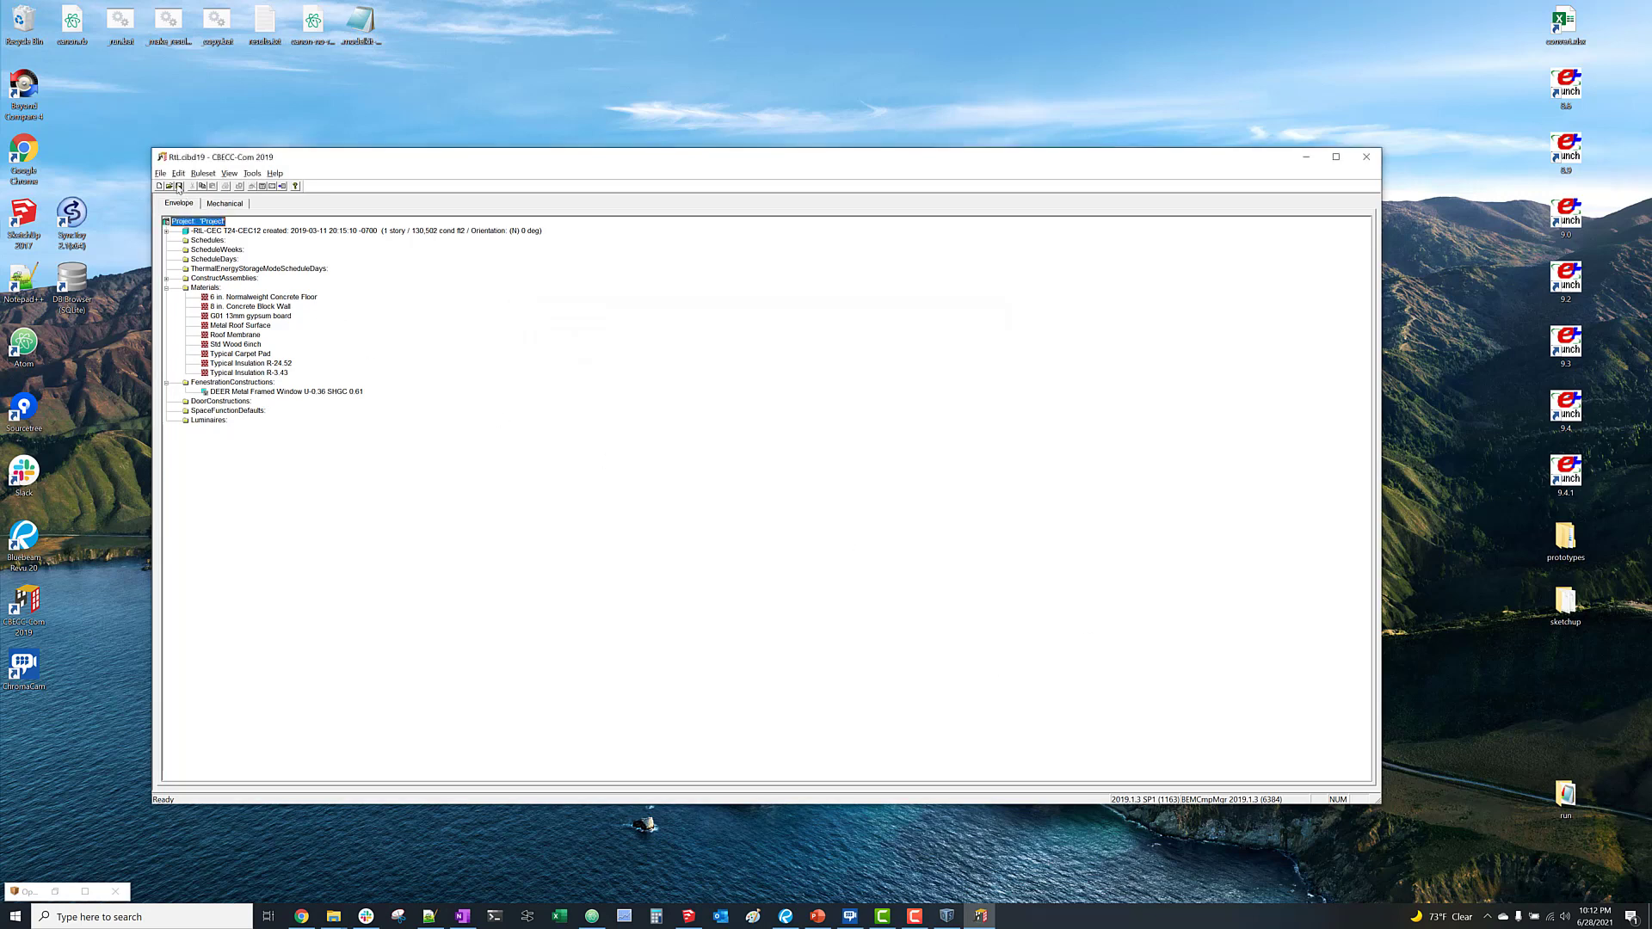
{"action": "left_click", "coordinate": [167, 232]}
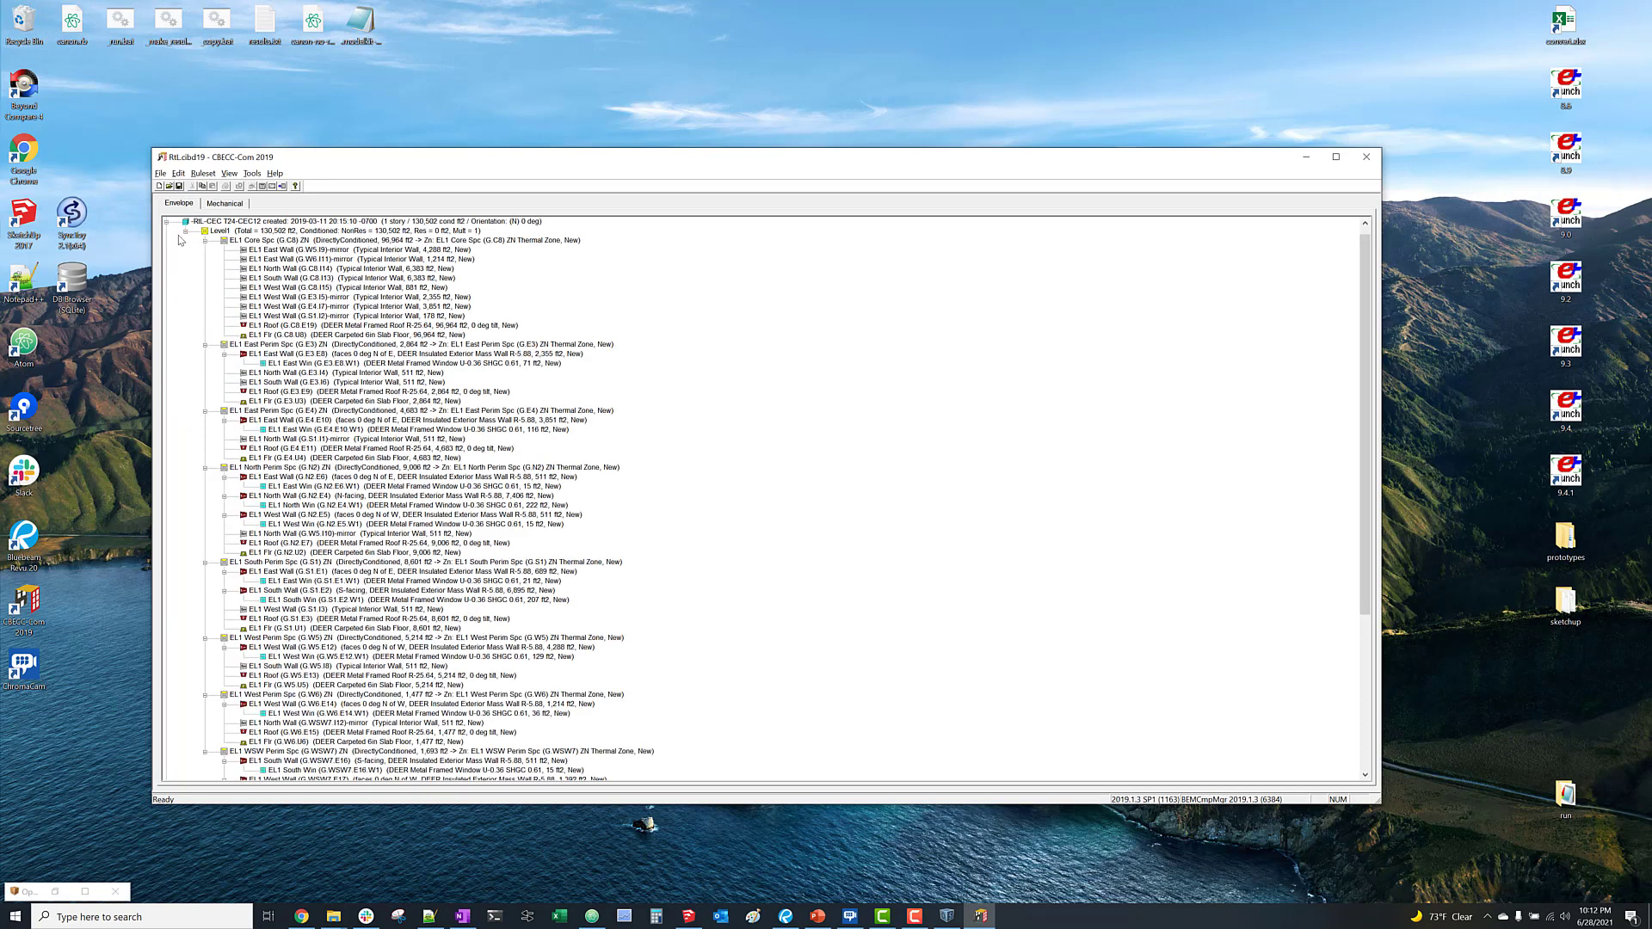
{"action": "left_click", "coordinate": [279, 241]}
Collapse the spaces' surface lists in the building tree and select the core space.
{"action": "key", "text": "Left"}
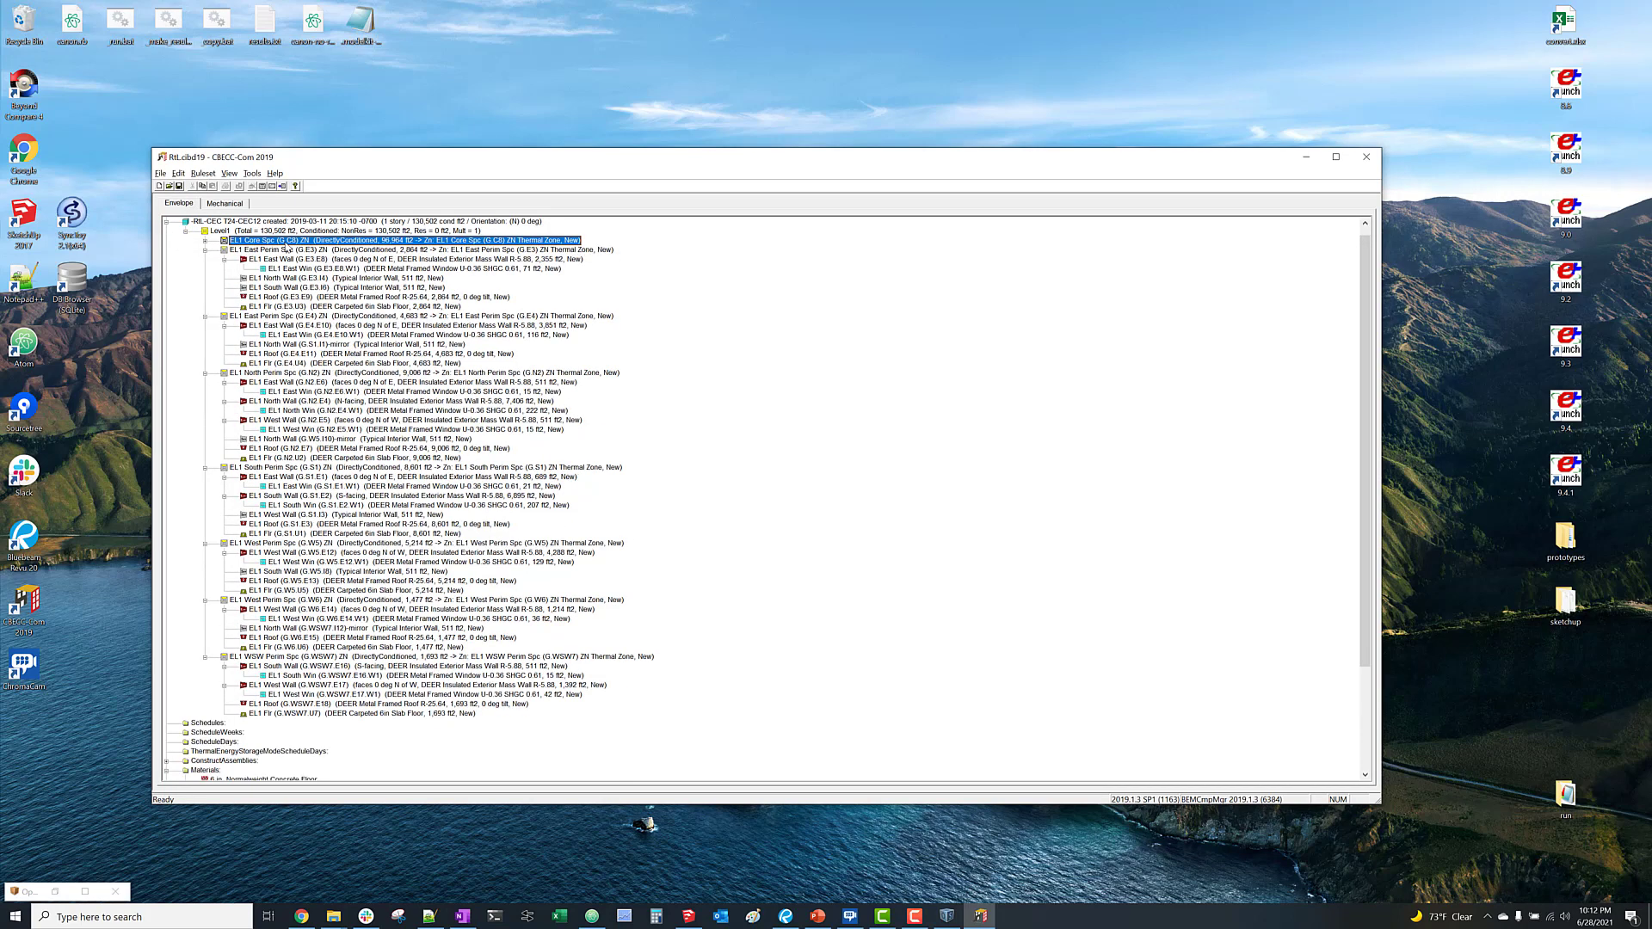
{"action": "key", "text": "Down"}
{"action": "key", "text": "Left"}
{"action": "key", "text": "Down"}
{"action": "key", "text": "Left"}
{"action": "key", "text": "Down"}
{"action": "key", "text": "Left"}
{"action": "key", "text": "Down"}
{"action": "key", "text": "Left"}
{"action": "key", "text": "Down"}
{"action": "key", "text": "Left"}
{"action": "key", "text": "Down"}
{"action": "key", "text": "Left"}
{"action": "key", "text": "Down"}
{"action": "key", "text": "Left"}
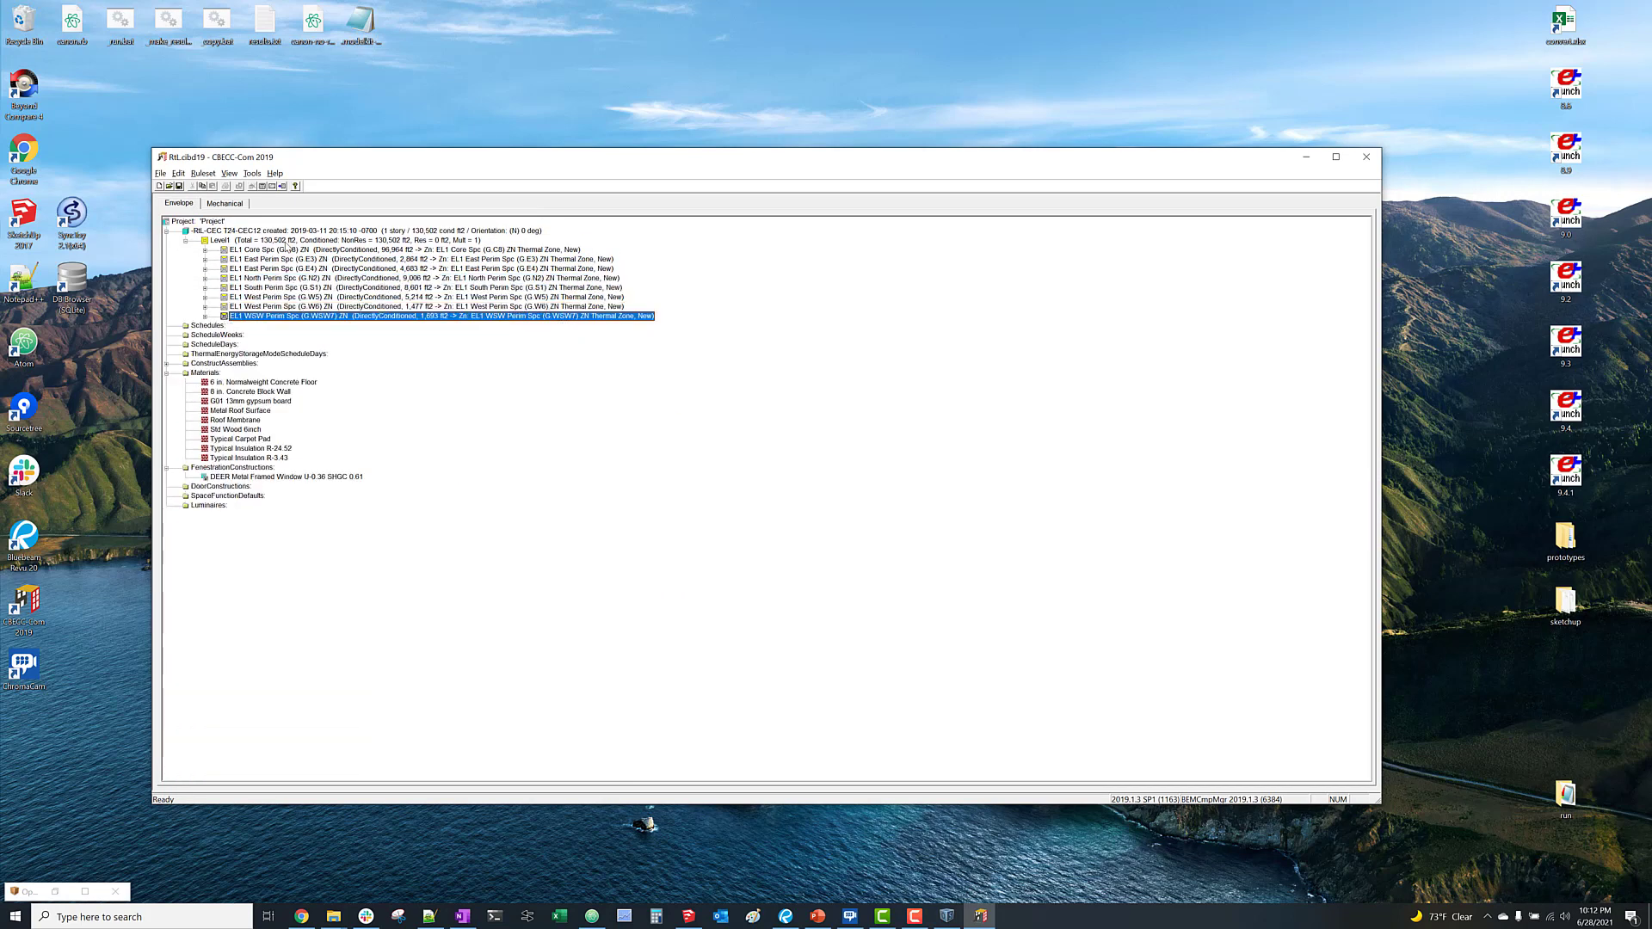
{"action": "left_click", "coordinate": [295, 250]}
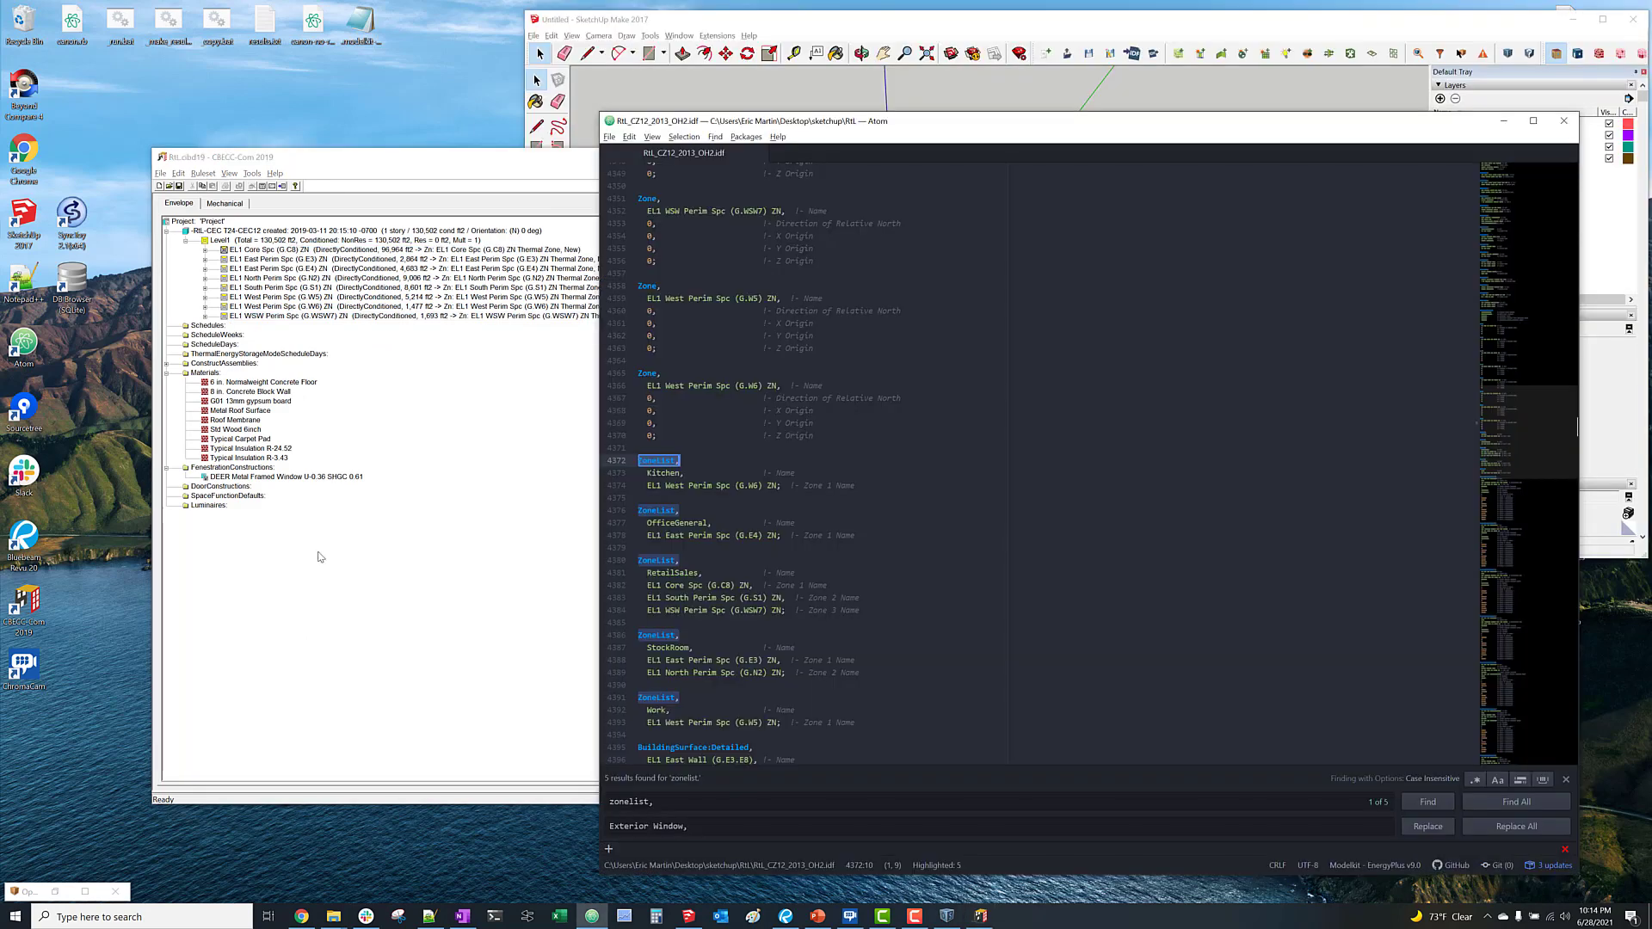
{"action": "scroll", "coordinate": [796, 613], "scroll_direction": "down", "scroll_amount": 1}
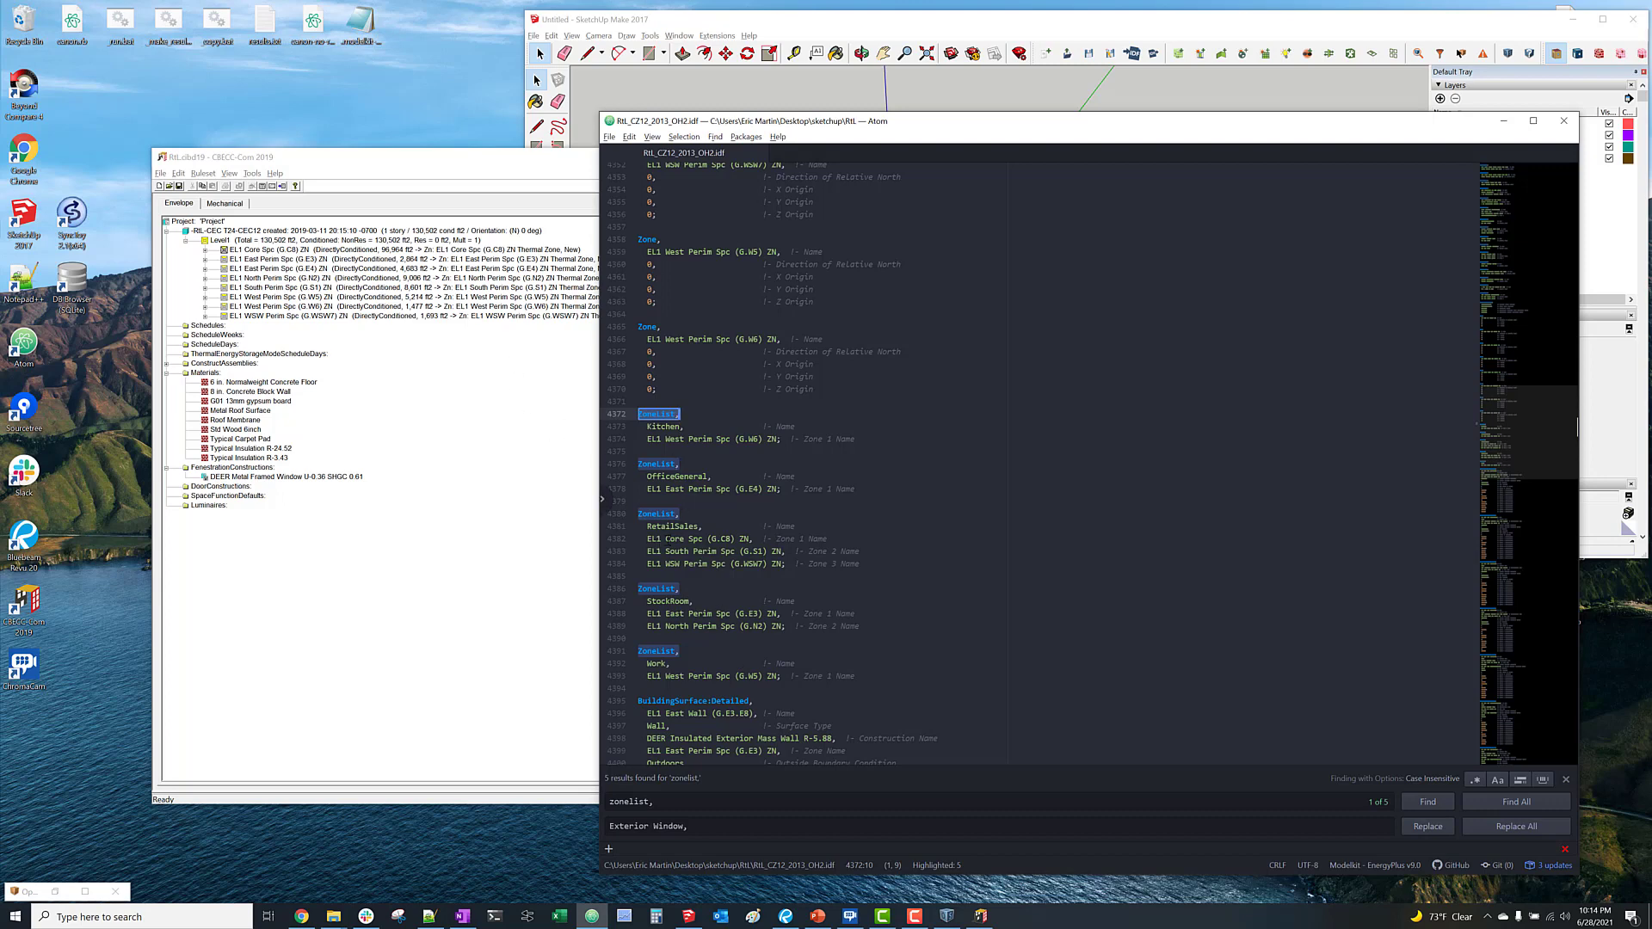
Prefix the core space's name with 'Retail' to make it Retail EL1 Core Spc.
{"action": "double_click", "coordinate": [297, 250]}
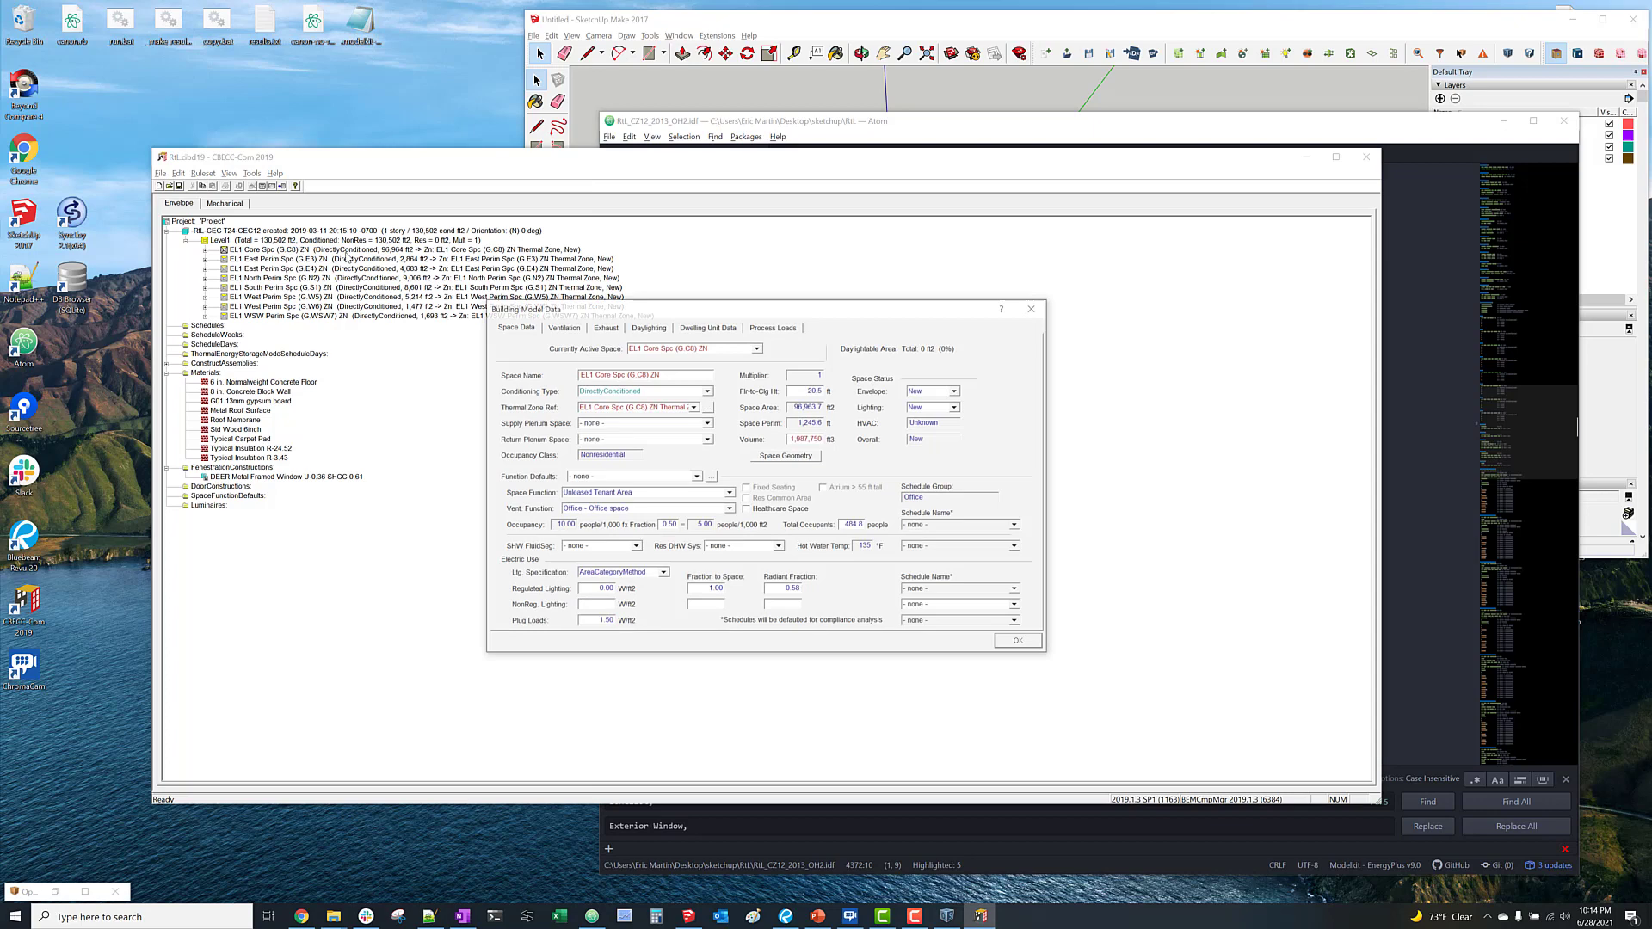
{"action": "left_click", "coordinate": [635, 371]}
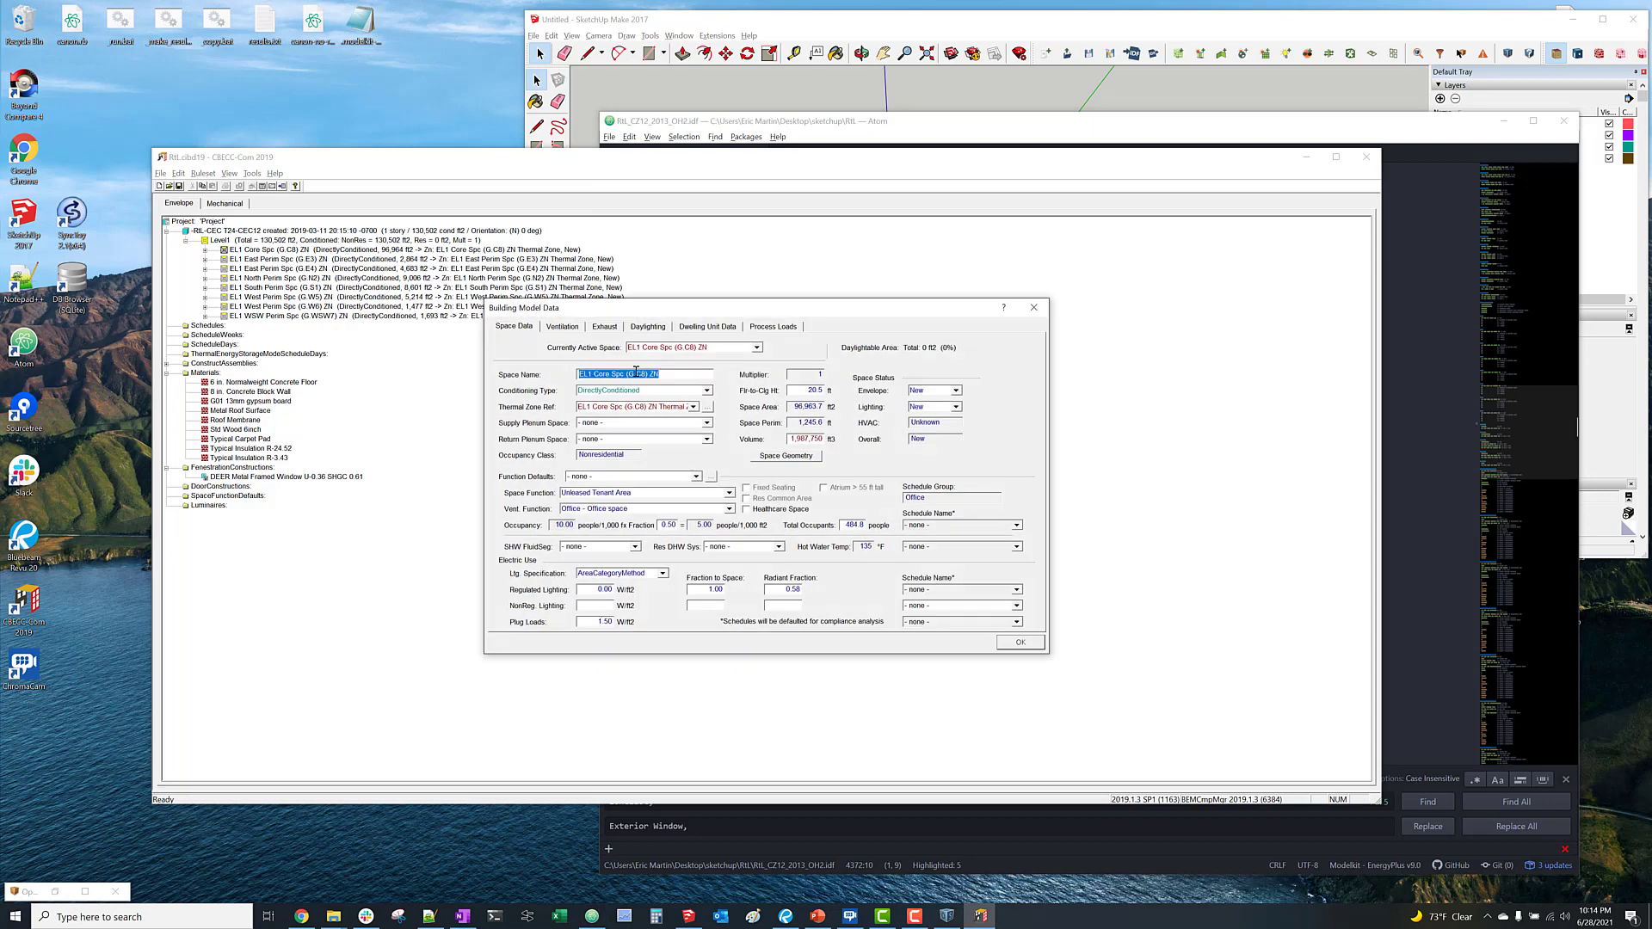
{"action": "key", "text": "Home"}
{"action": "type", "text": "Retail"}
{"action": "left_click", "coordinate": [741, 350]}
Move and narrow the IDF editor window so the space data stays visible.
{"action": "key", "text": "alt+Tab"}
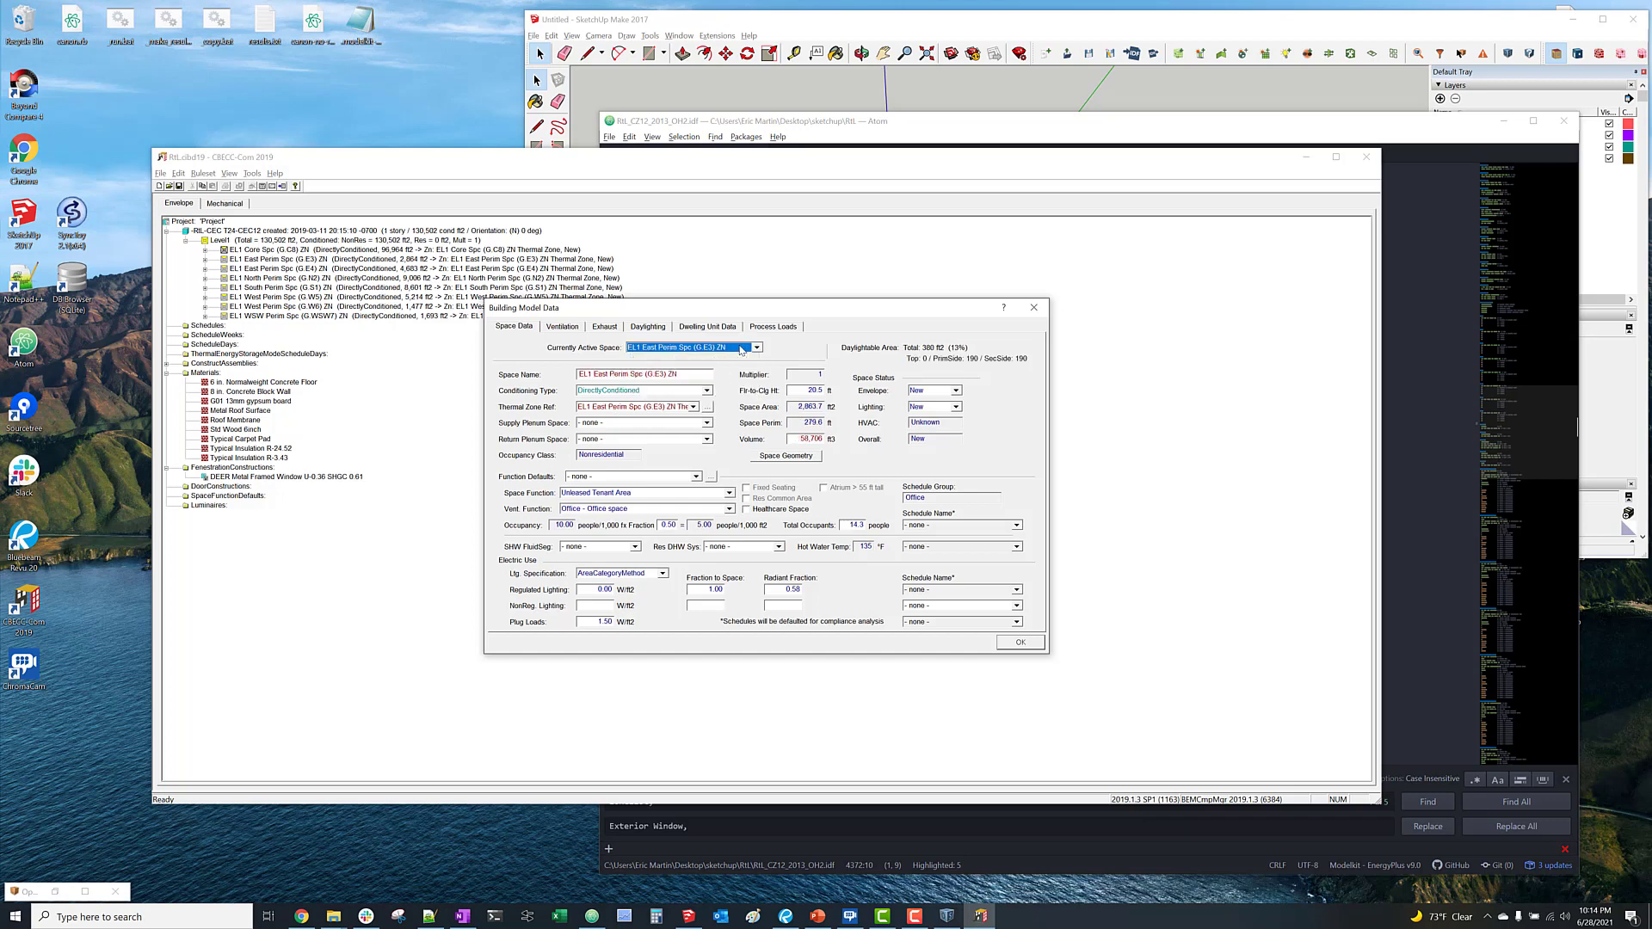
{"action": "left_click_drag", "start_coordinate": [742, 121], "coordinate": [844, 99]}
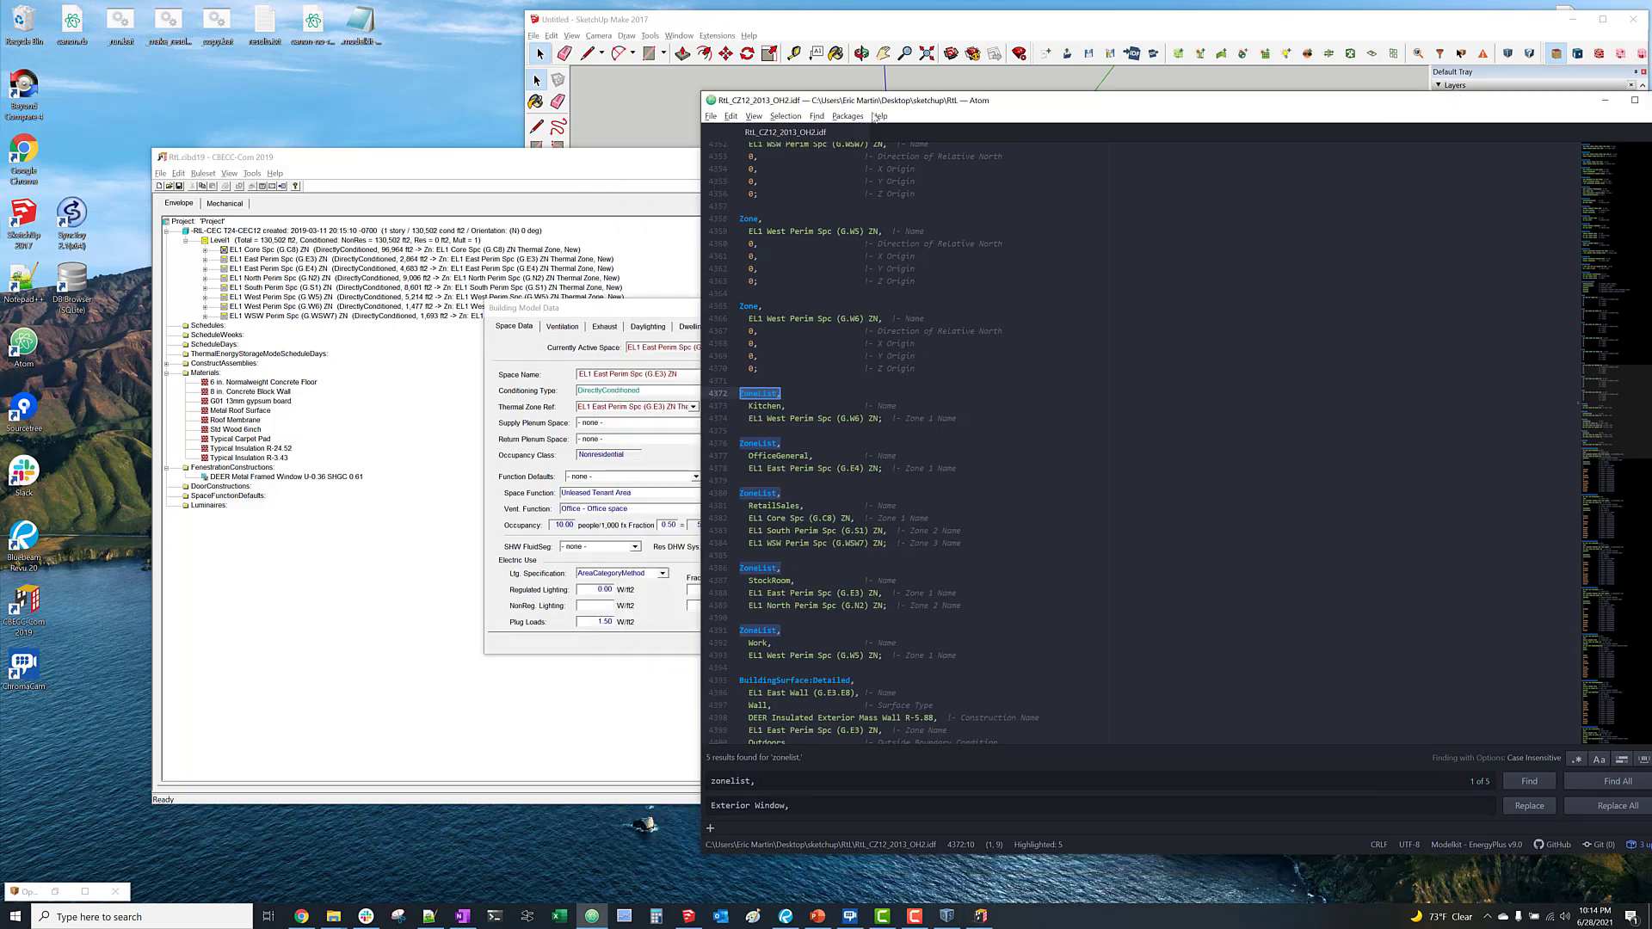
{"action": "left_click", "coordinate": [880, 116]}
{"action": "left_click_drag", "start_coordinate": [1141, 98], "coordinate": [1008, 96]}
{"action": "mouse_move", "coordinate": [1546, 191]}
{"action": "left_mouse_down"}
{"action": "mouse_move", "coordinate": [1430, 224]}
{"action": "mouse_move", "coordinate": [880, 274]}
{"action": "left_mouse_up"}
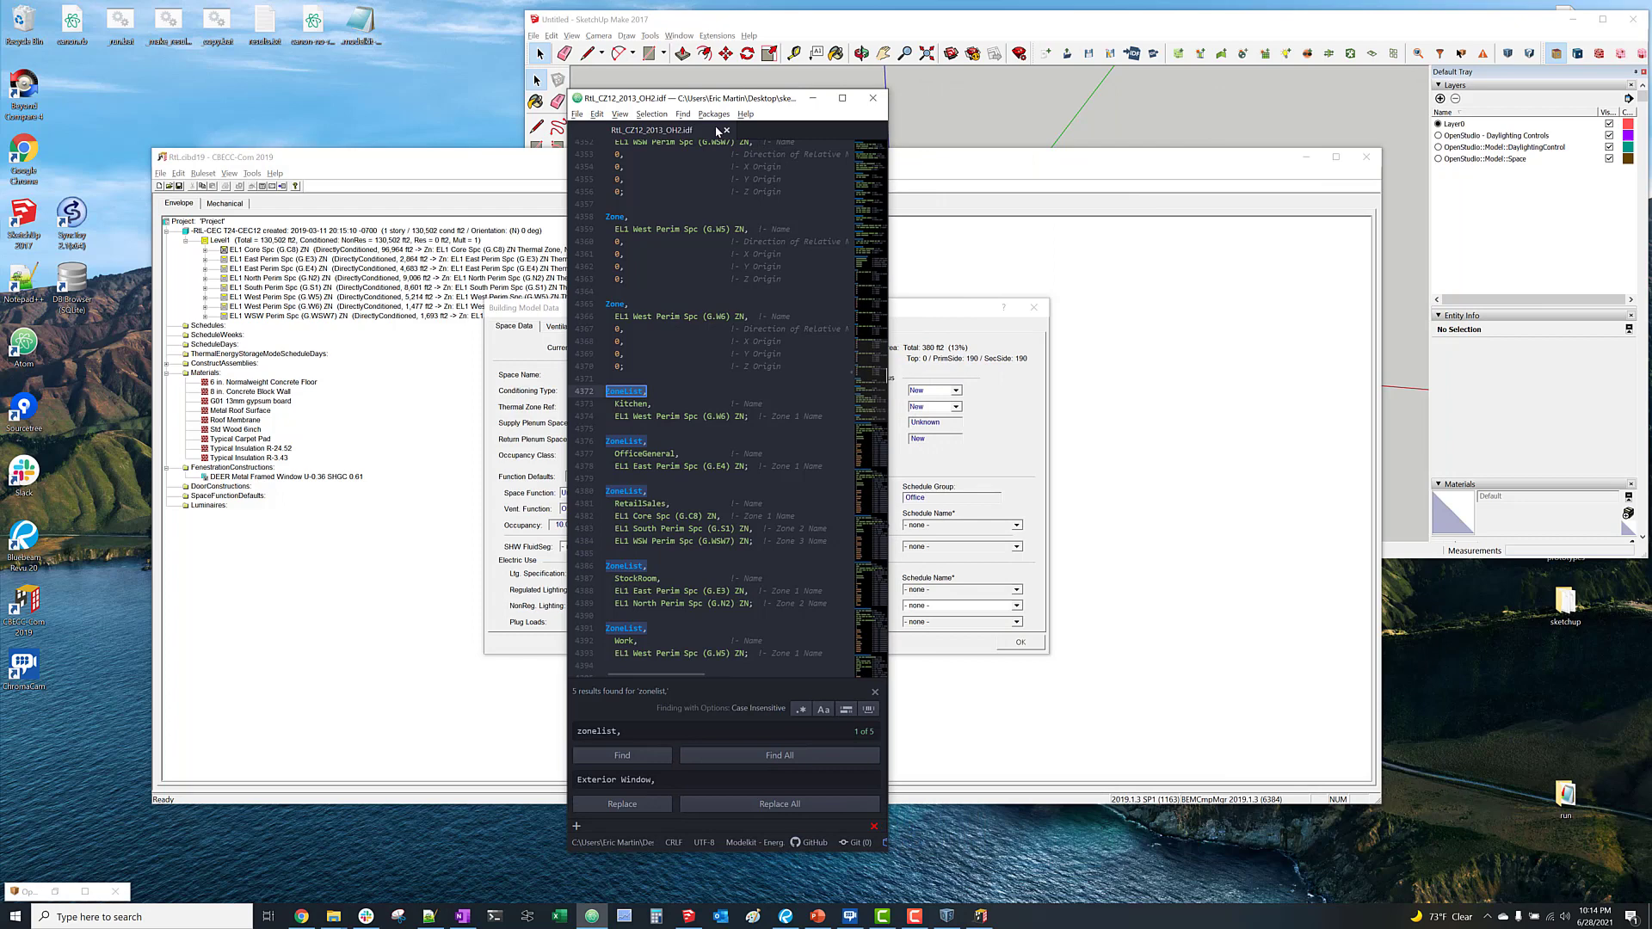
{"action": "left_click_drag", "start_coordinate": [708, 101], "coordinate": [1523, 114]}
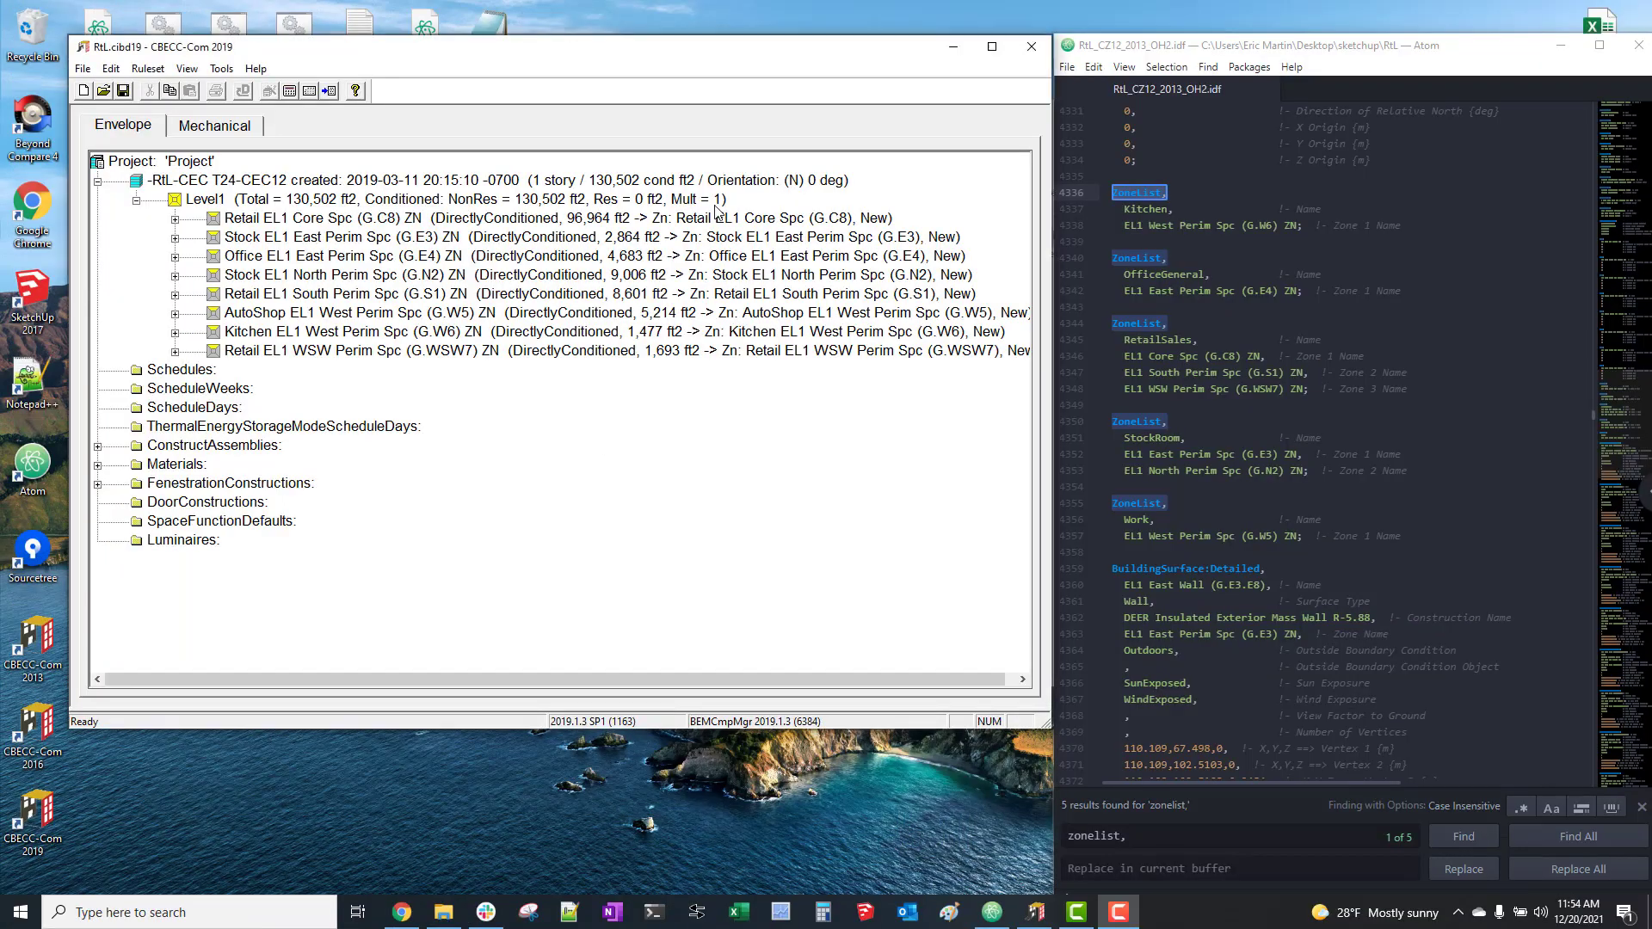
Reopen Retail EL1 Core Spc data and switch to Office EL1 East Perim Spc.
{"action": "double_click", "coordinate": [685, 217]}
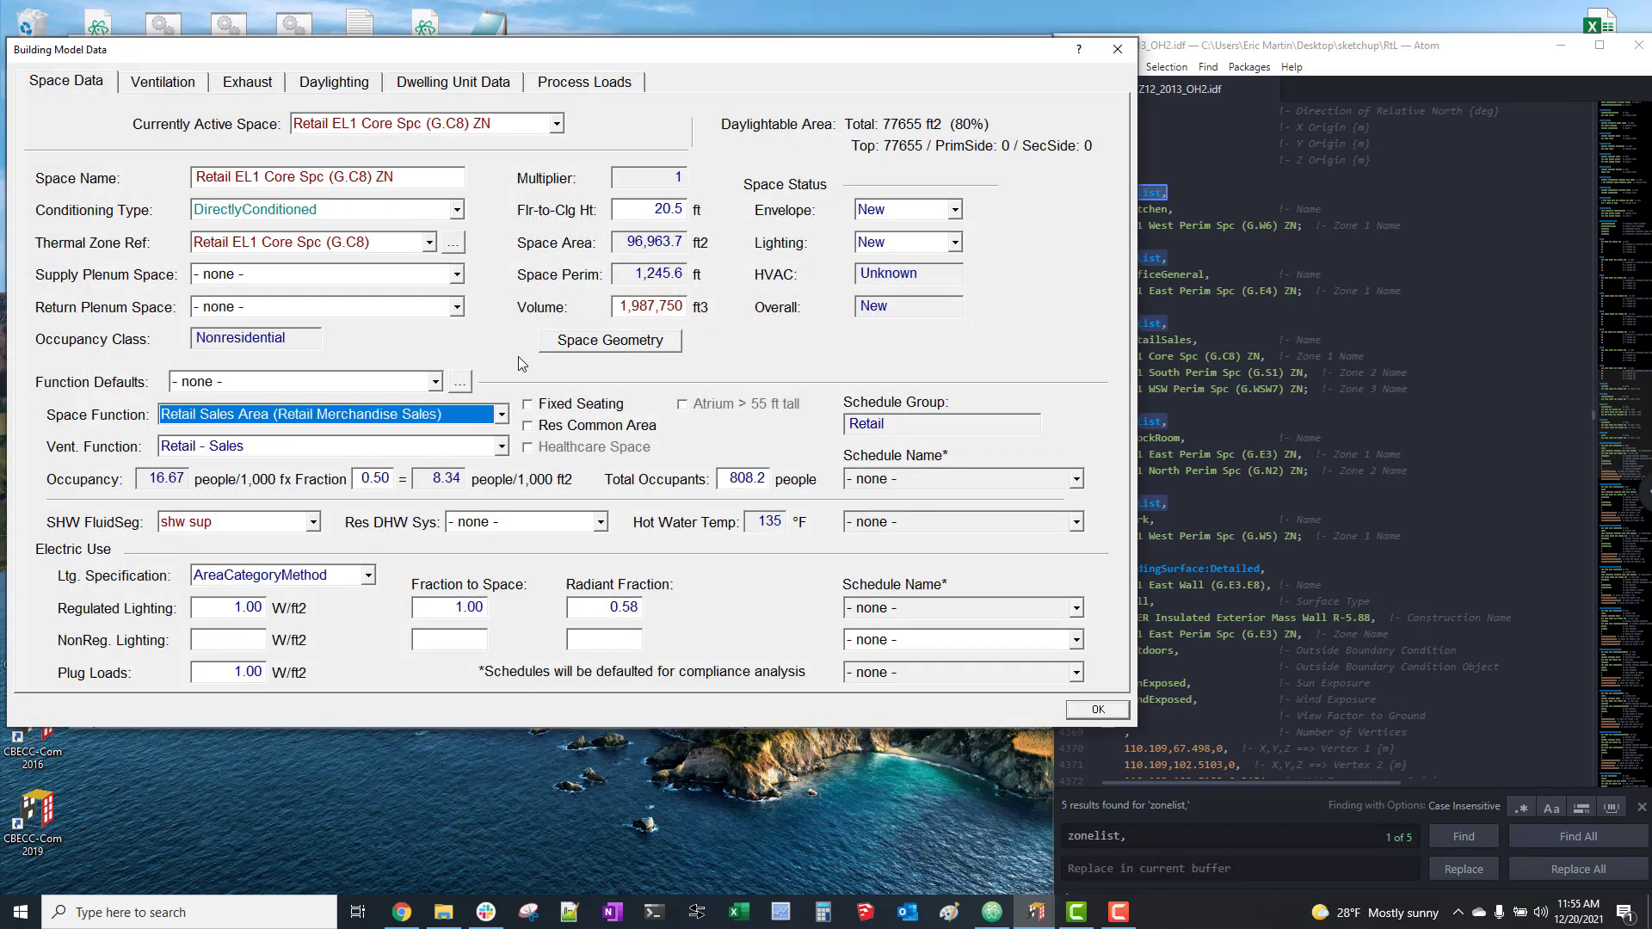
{"action": "left_click", "coordinate": [546, 126]}
{"action": "scroll", "coordinate": [545, 126], "scroll_direction": "down", "scroll_amount": 1}
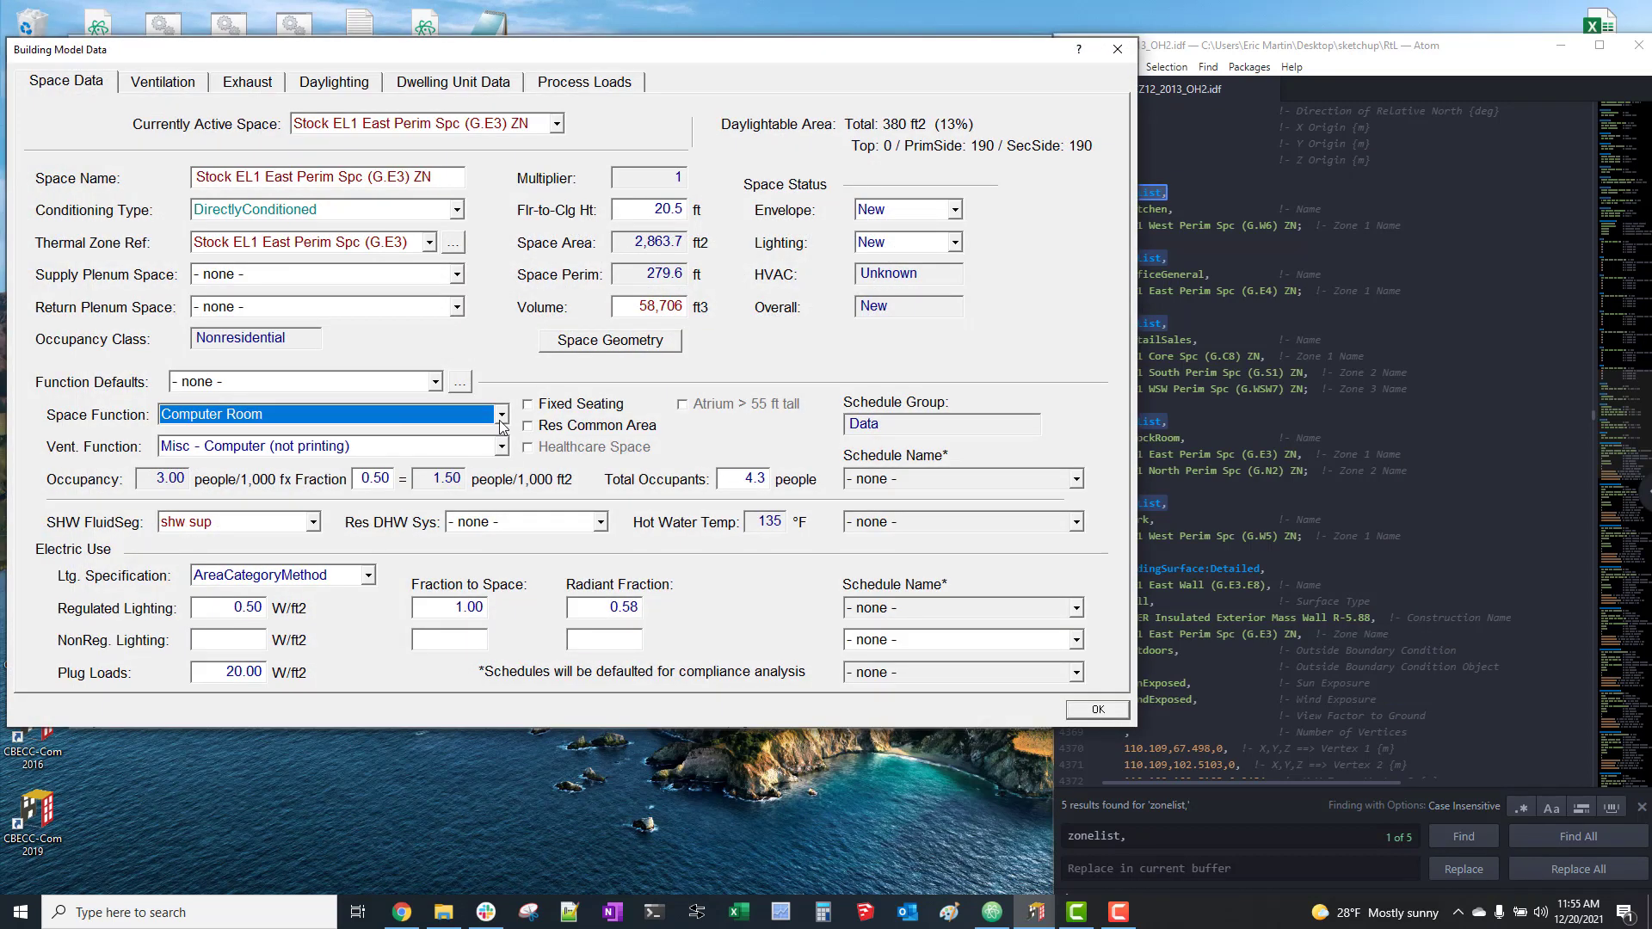
{"action": "scroll", "coordinate": [501, 422], "scroll_direction": "up", "scroll_amount": 1}
{"action": "left_click", "coordinate": [557, 123]}
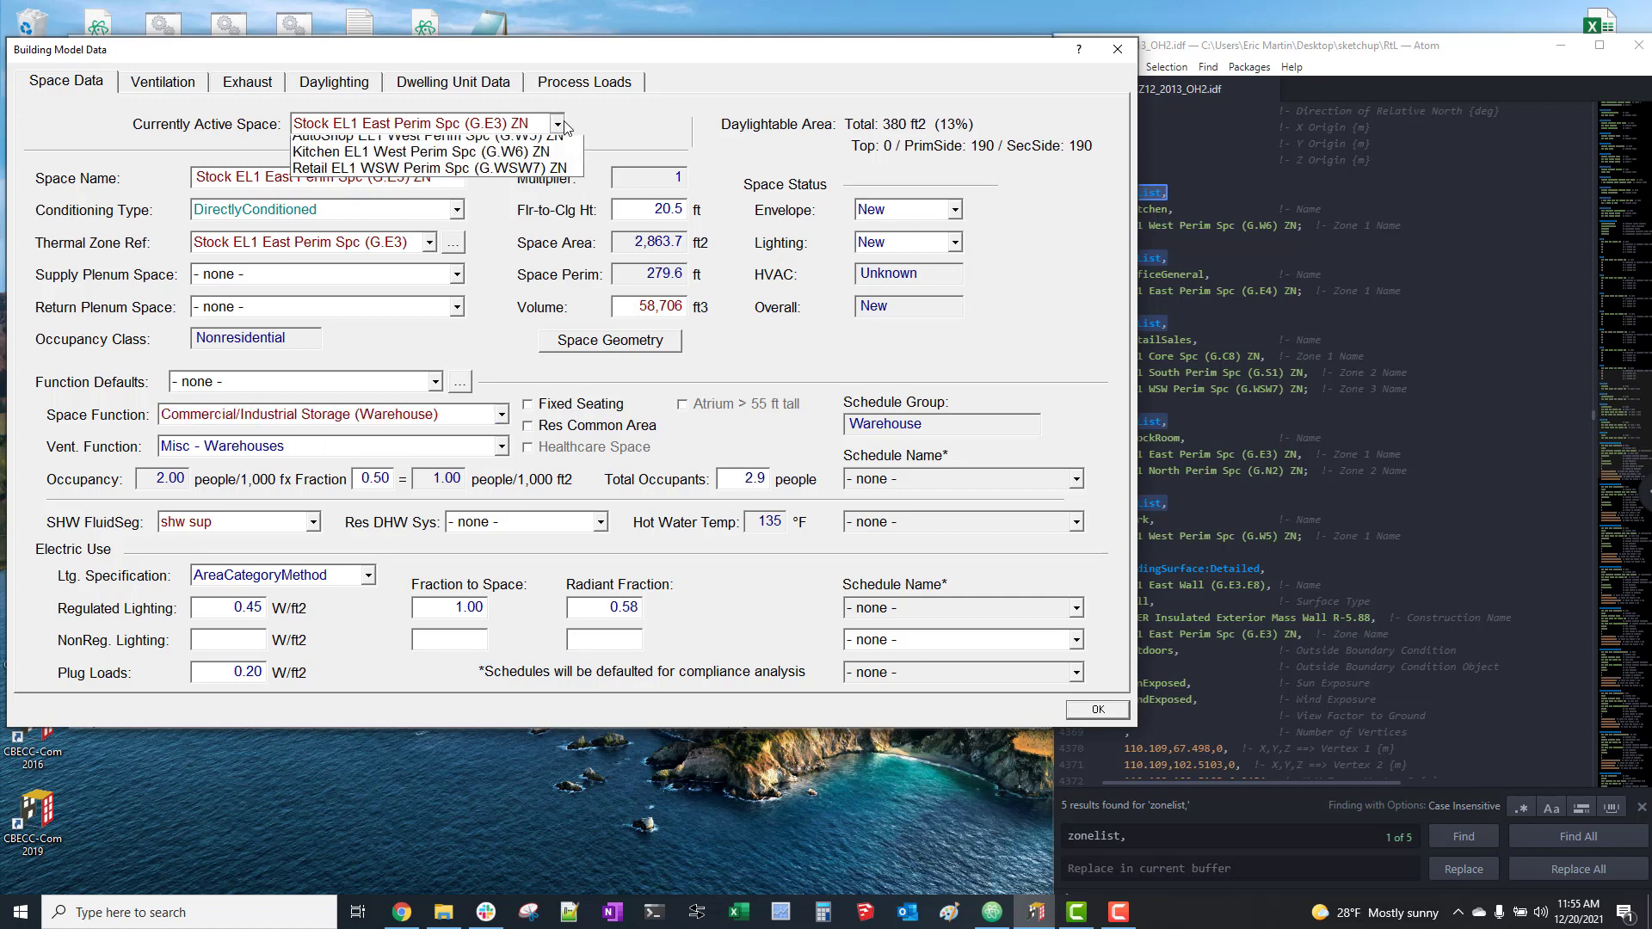
{"action": "left_click", "coordinate": [516, 168]}
{"action": "scroll", "coordinate": [546, 366], "scroll_direction": "up", "scroll_amount": 1}
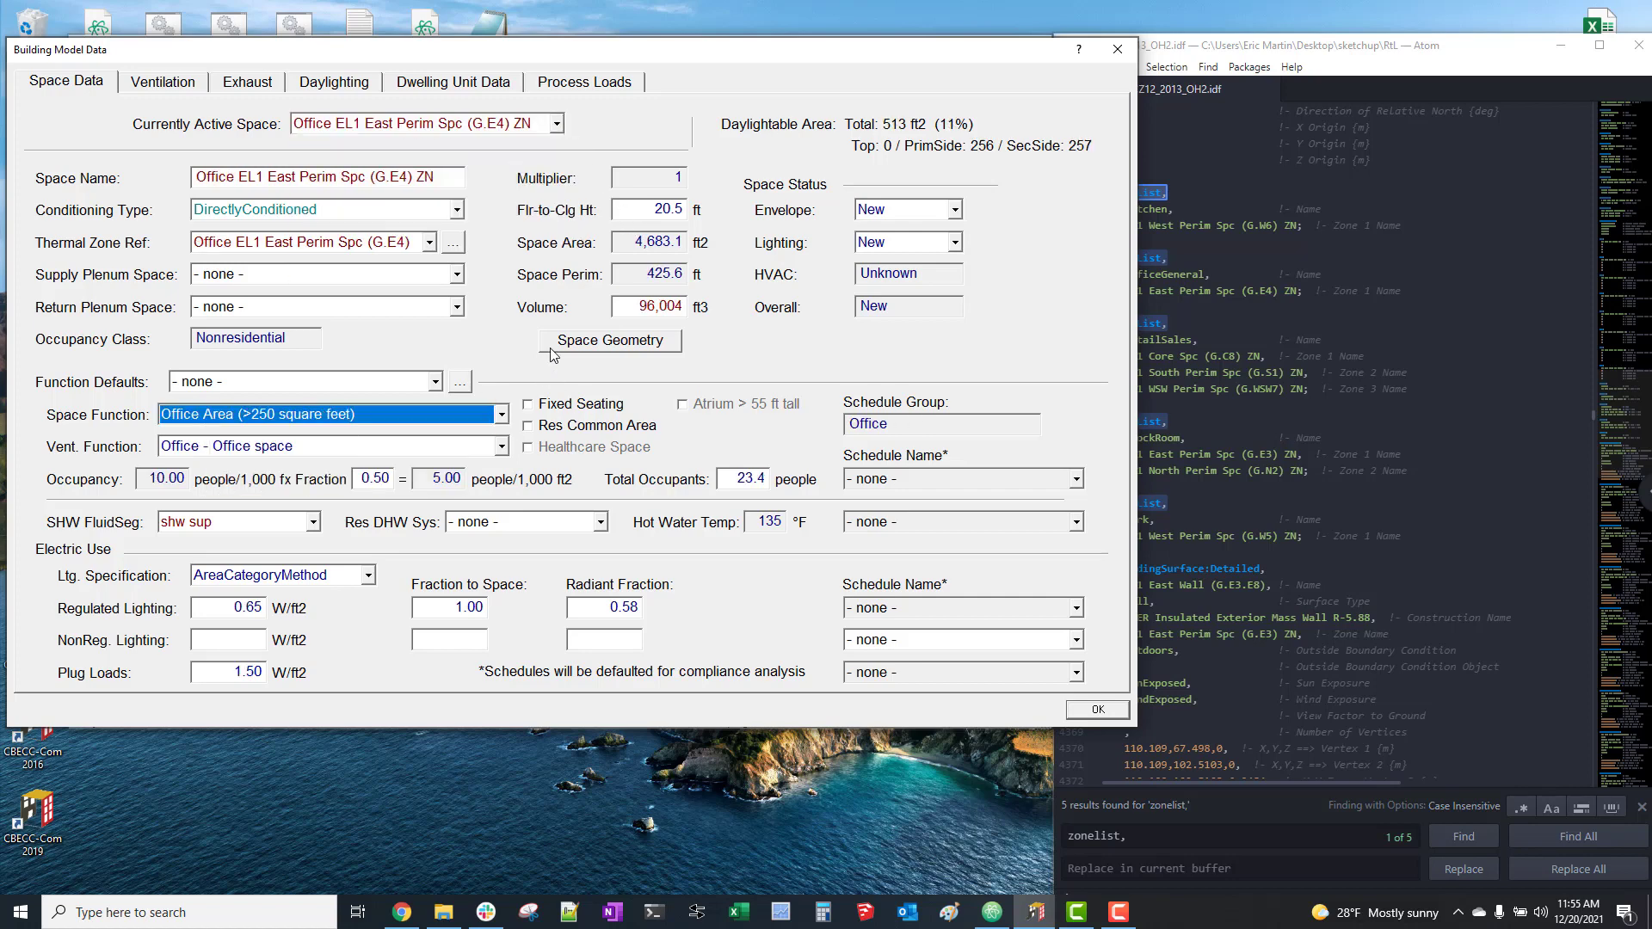
Give Stock EL1 North Perim Spc the Commercial/Industrial Storage (Warehouse) space function.
{"action": "left_click", "coordinate": [555, 125]}
{"action": "scroll", "coordinate": [555, 126], "scroll_direction": "down", "scroll_amount": 1}
{"action": "left_click", "coordinate": [487, 417]}
{"action": "scroll", "coordinate": [488, 426], "scroll_direction": "down", "scroll_amount": 1}
{"action": "scroll", "coordinate": [488, 435], "scroll_direction": "up", "scroll_amount": 1}
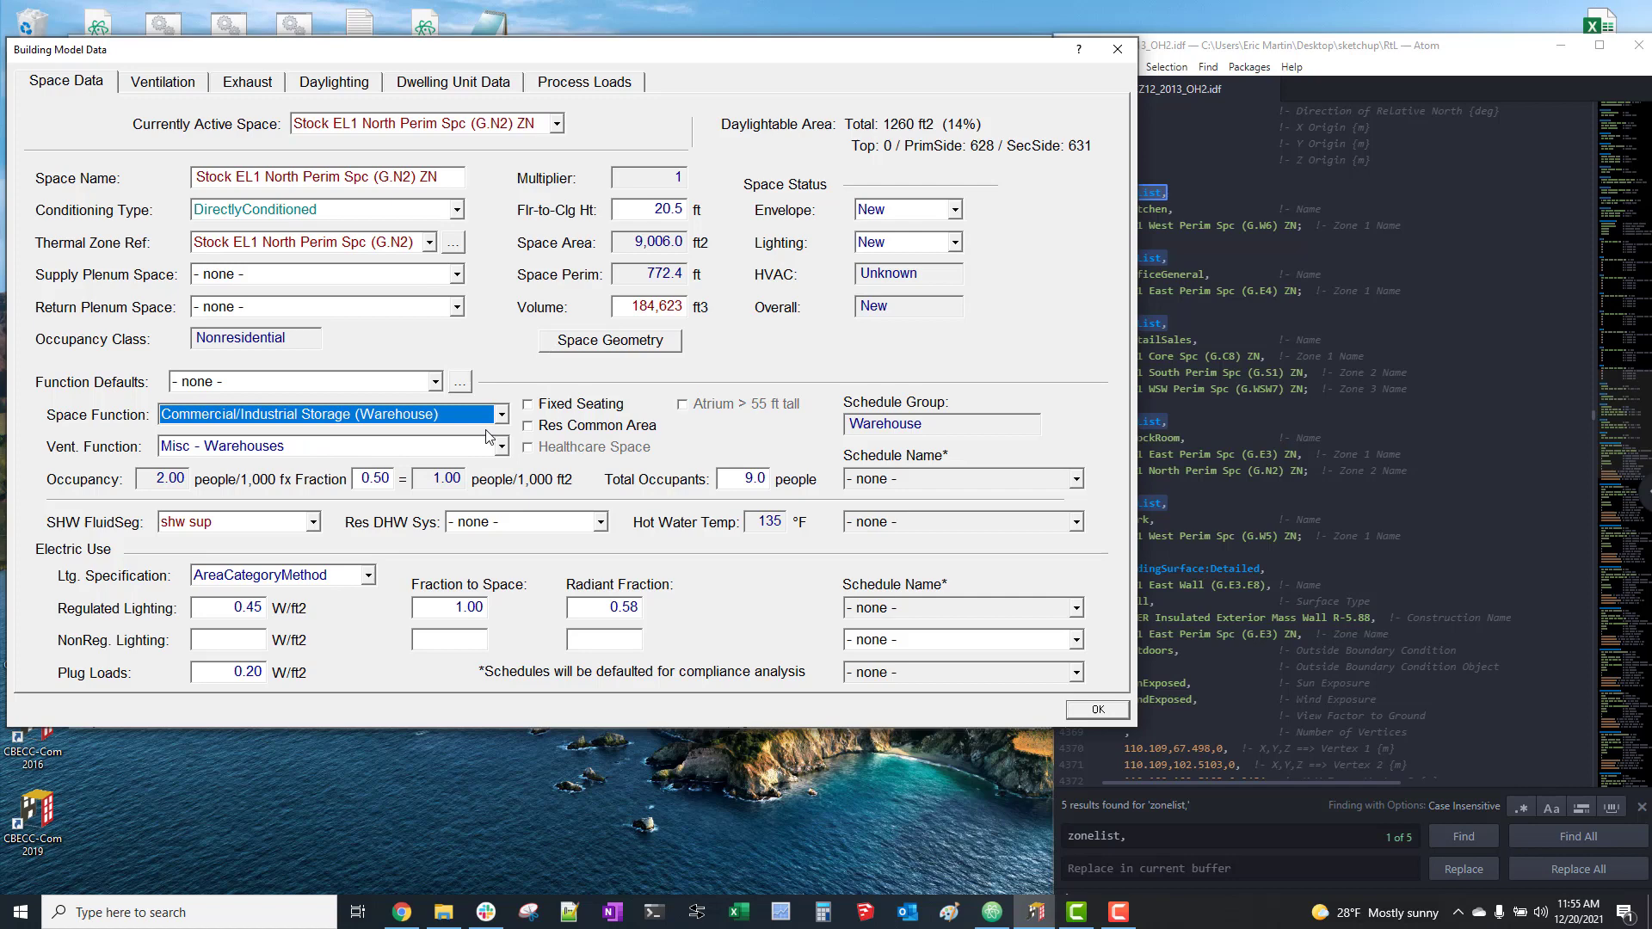
{"action": "left_click", "coordinate": [557, 123]}
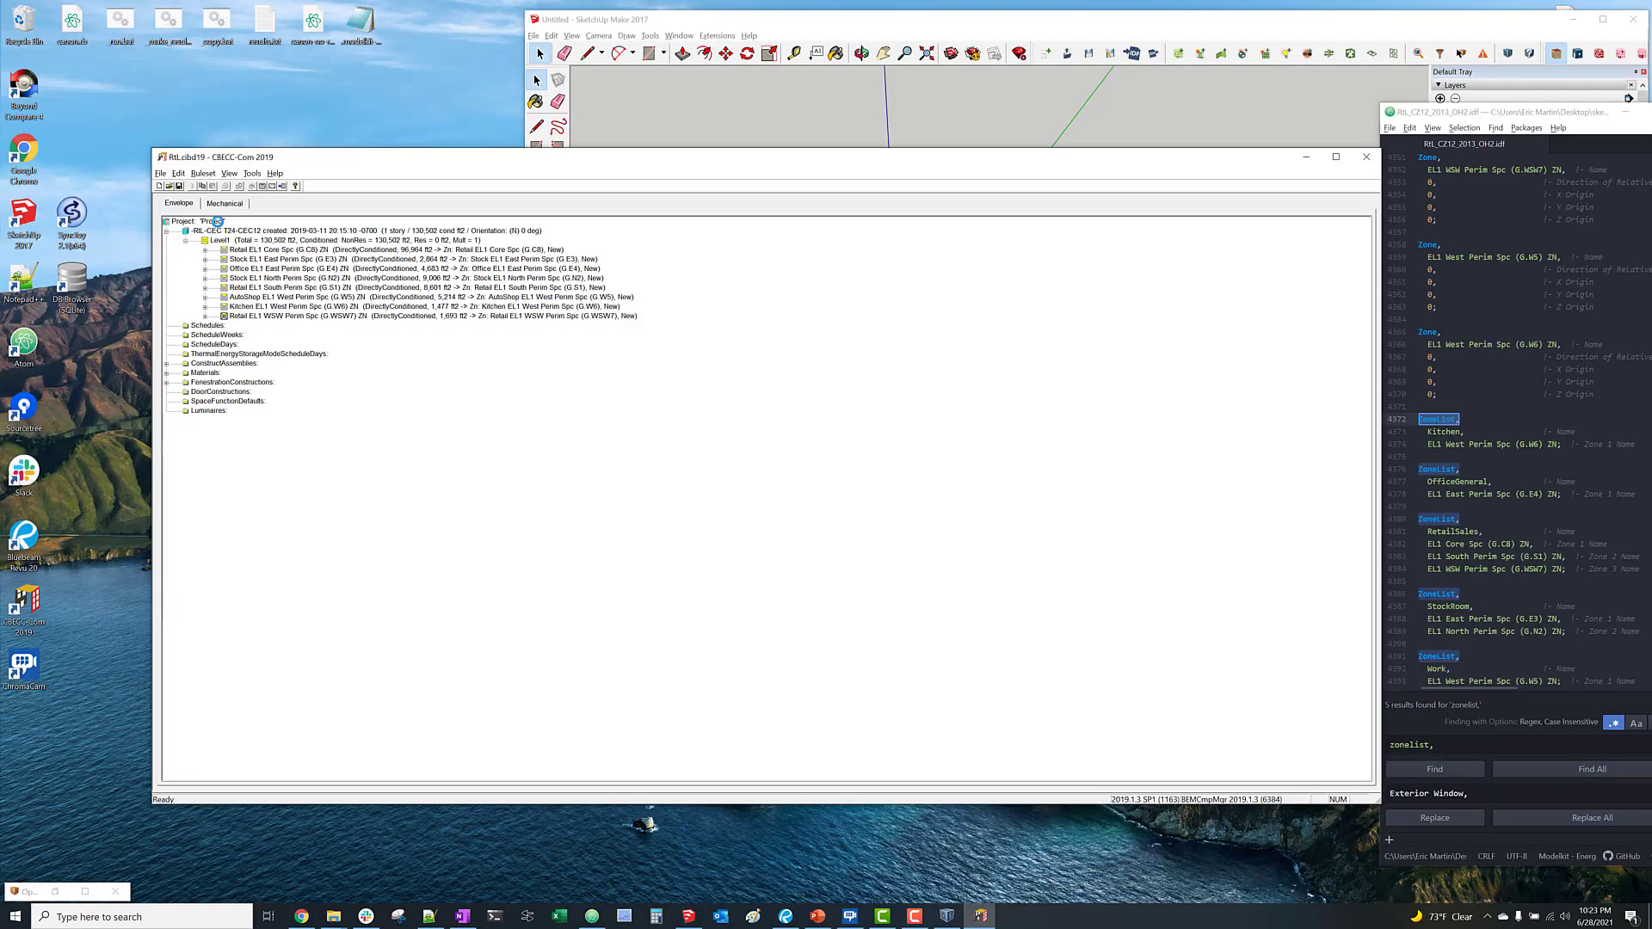
{"action": "left_click", "coordinate": [217, 222]}
Uncheck Mechanical in the project data so compliance becomes NewEnvelopeAndLighting.
{"action": "double_click", "coordinate": [218, 224]}
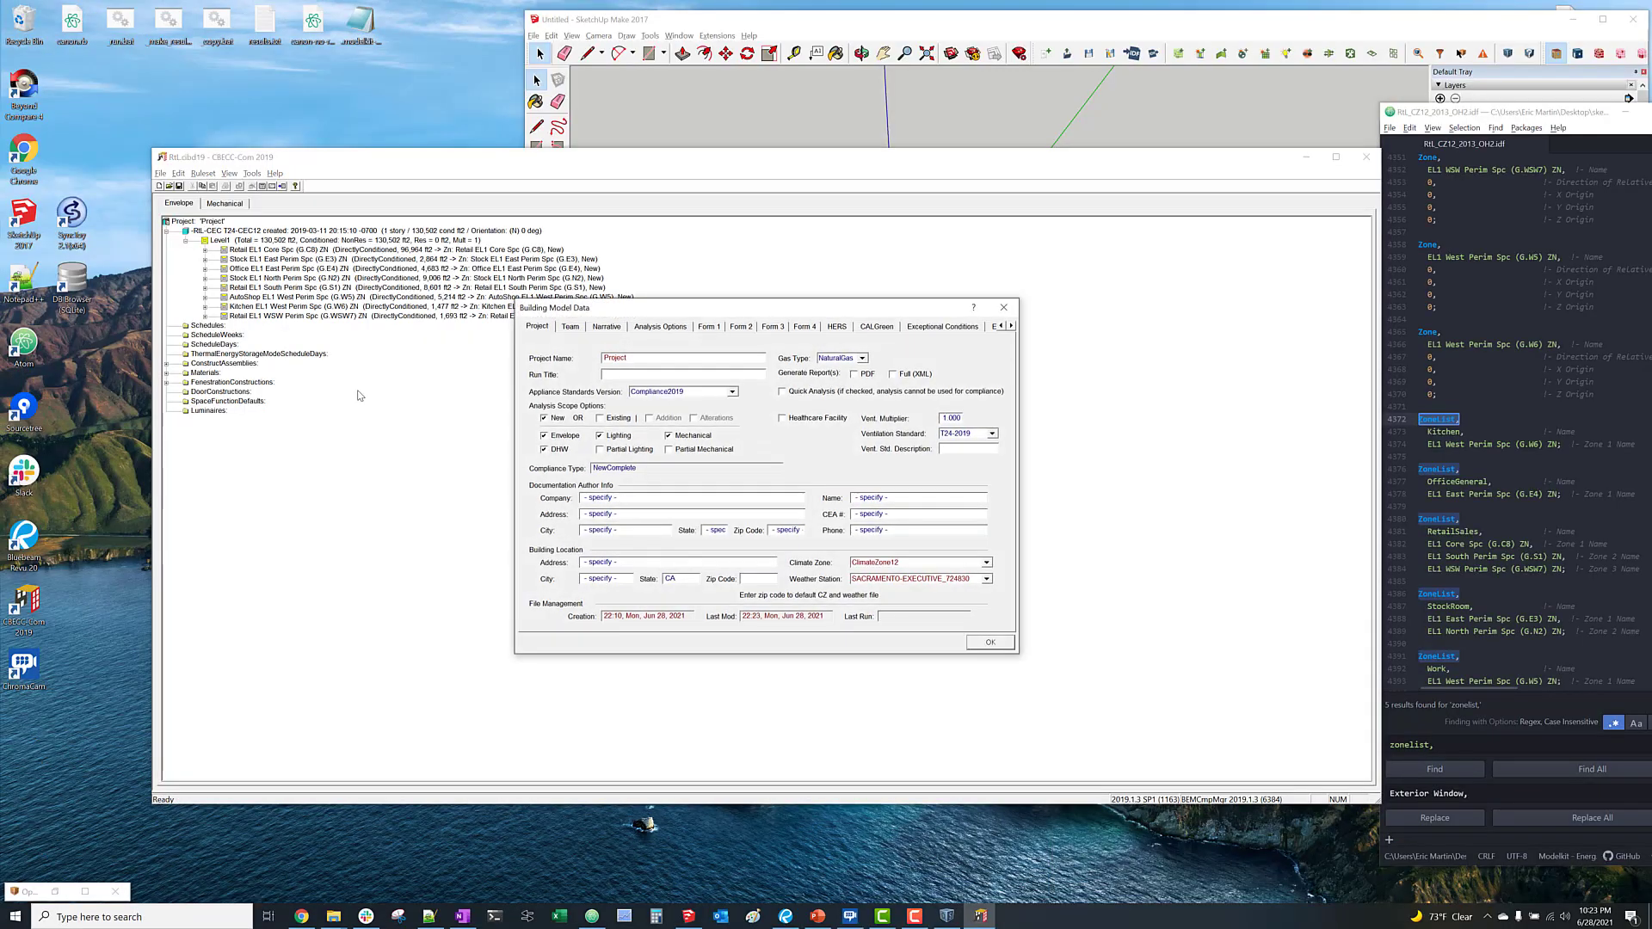
{"action": "left_click", "coordinate": [685, 439]}
{"action": "left_click", "coordinate": [990, 642]}
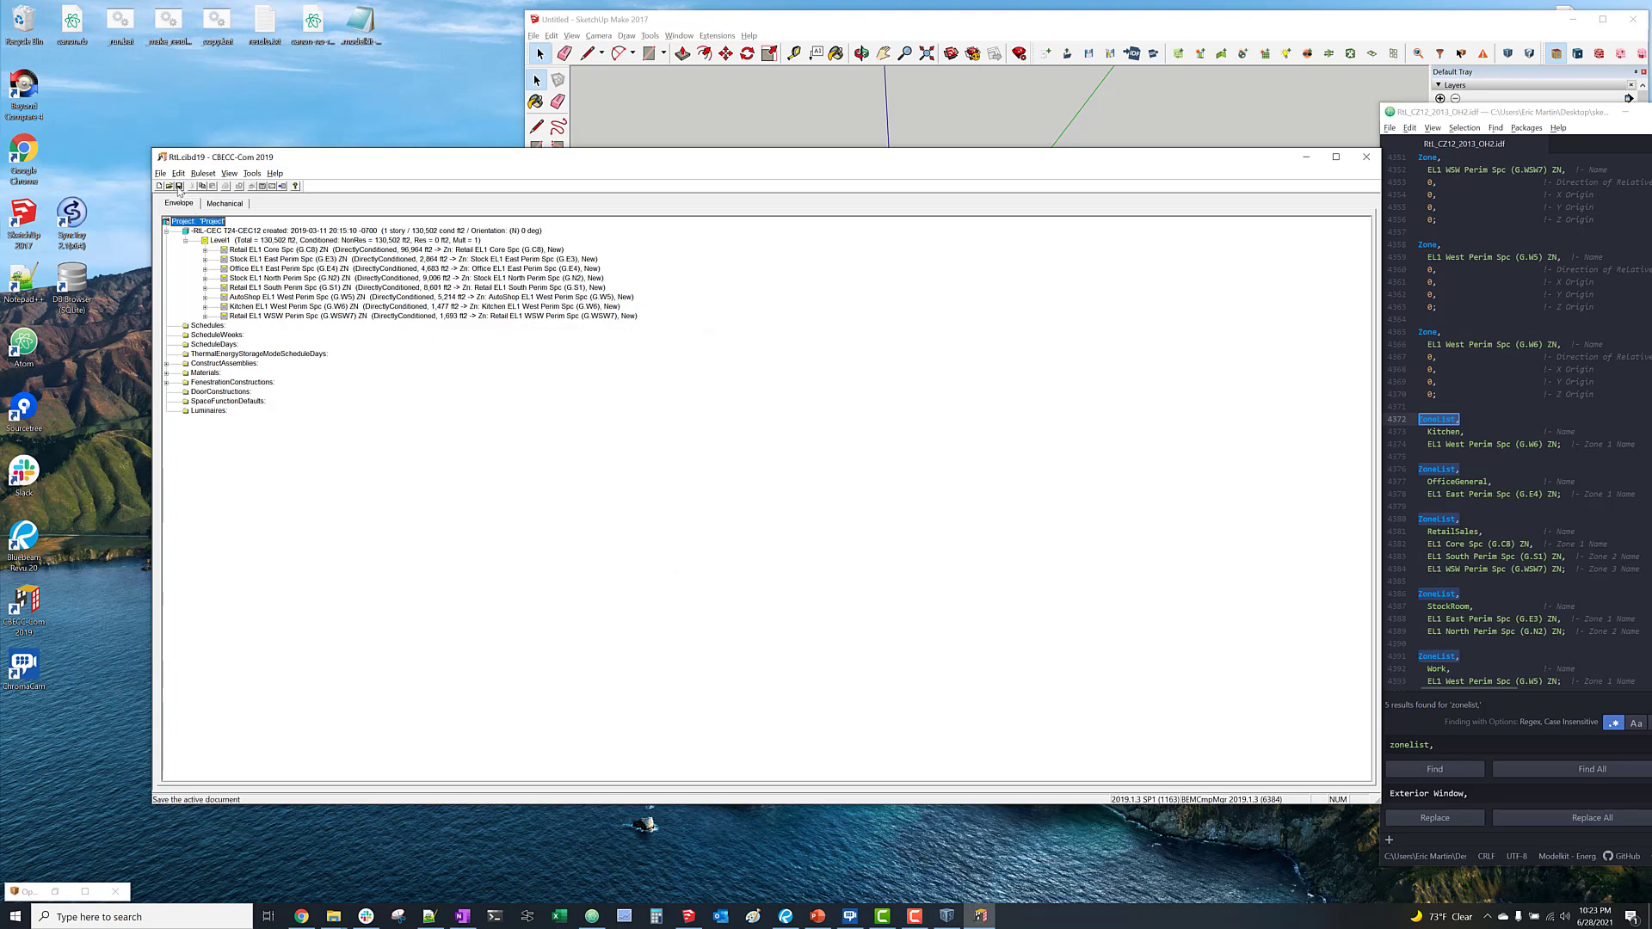
Run the analysis and dismiss the report of 9 daylighting errors.
{"action": "left_click", "coordinate": [263, 187]}
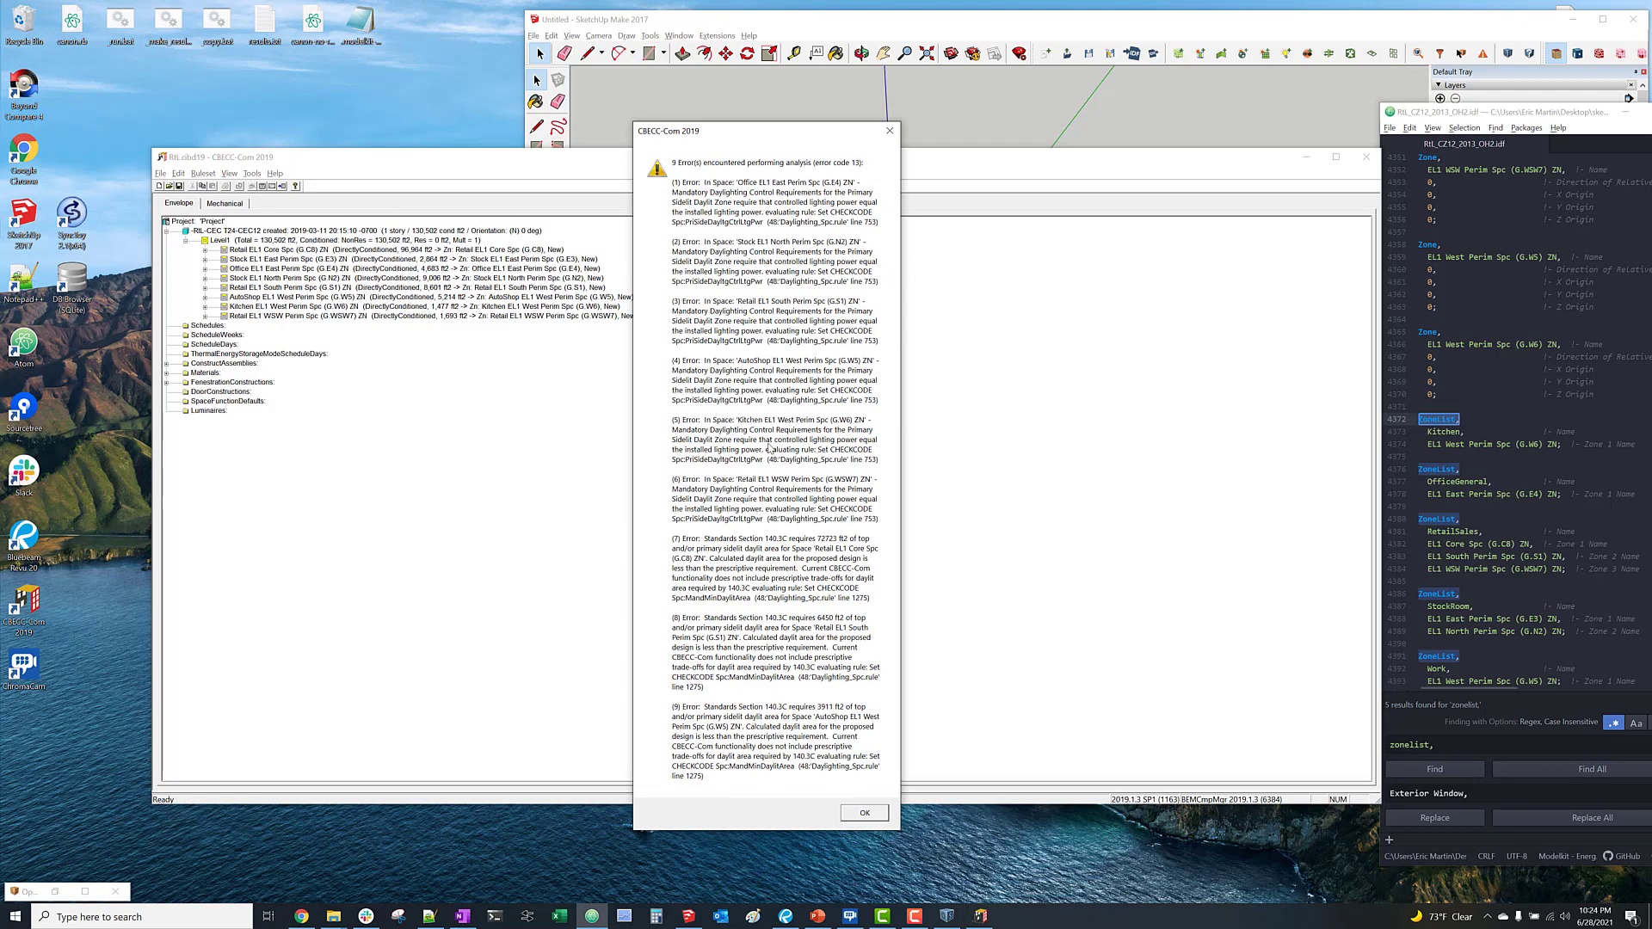
{"action": "left_click", "coordinate": [863, 815]}
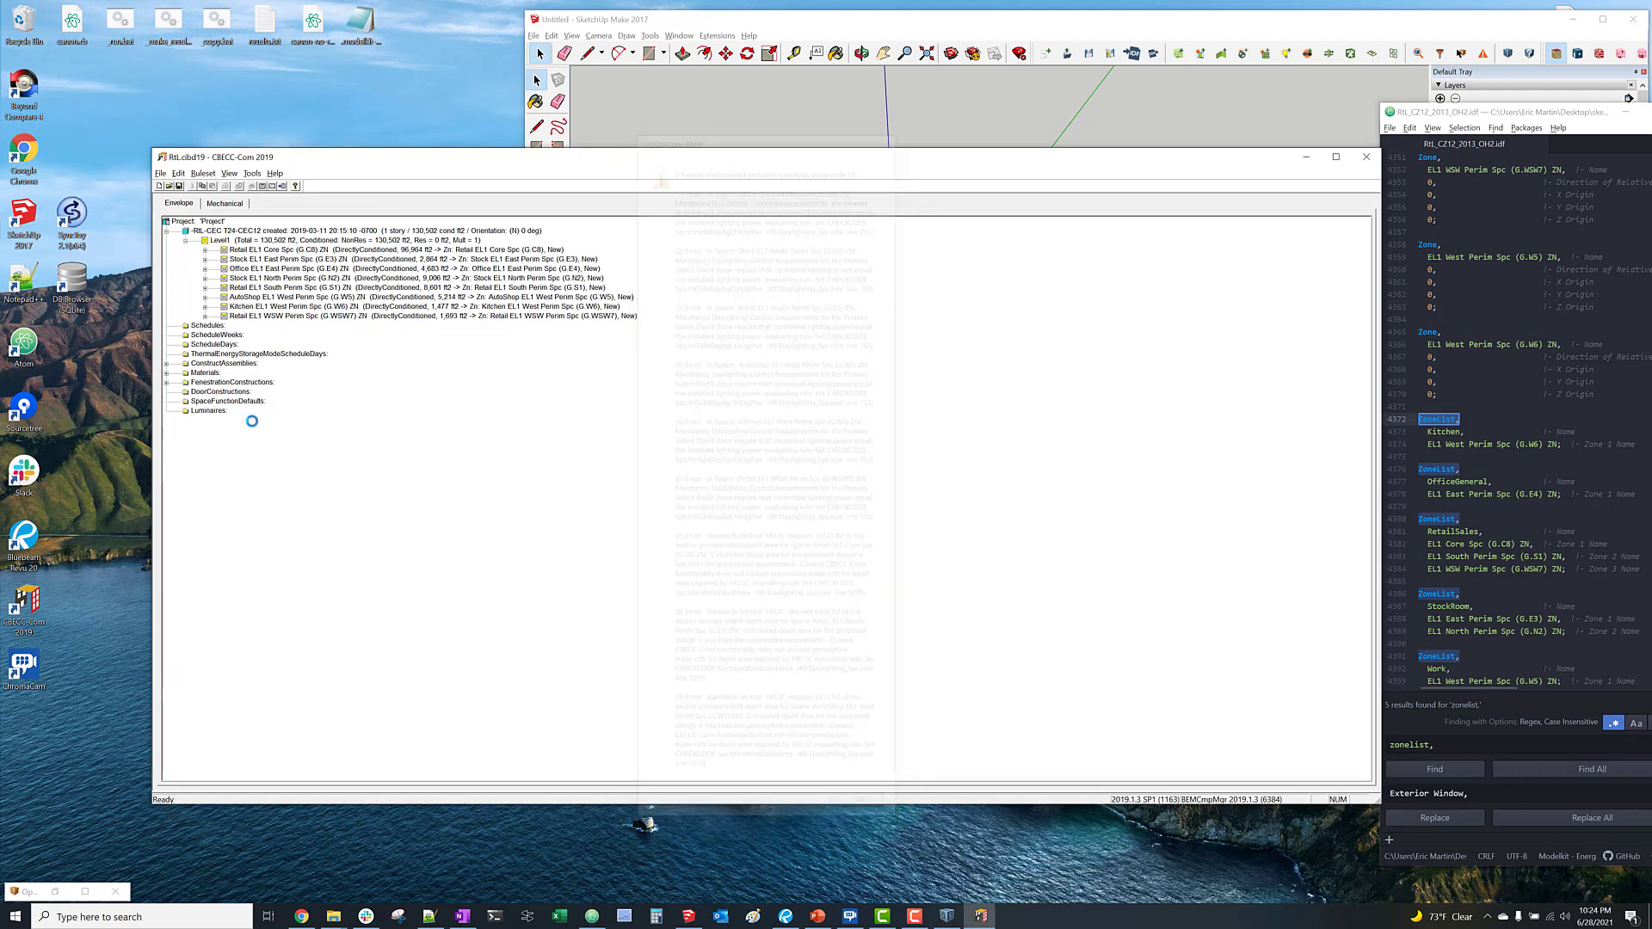
{"action": "double_click", "coordinate": [277, 249]}
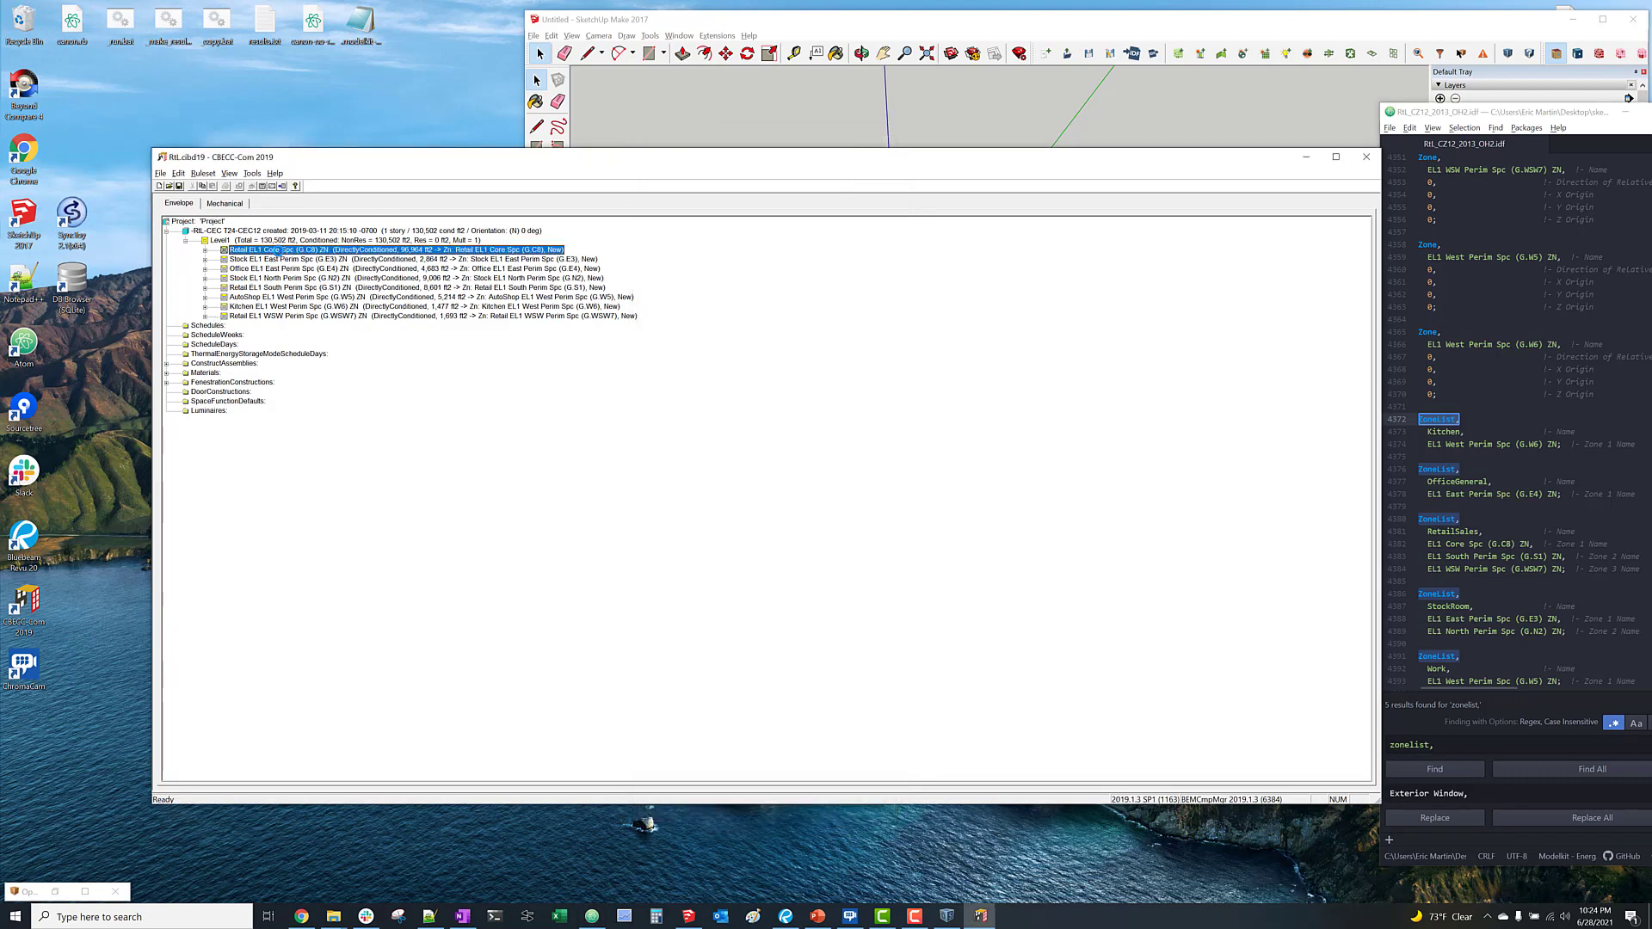
Mark the east perimeter spaces' primary and secondary sidelit daylight zones 100% controlled.
{"action": "left_click", "coordinate": [658, 326]}
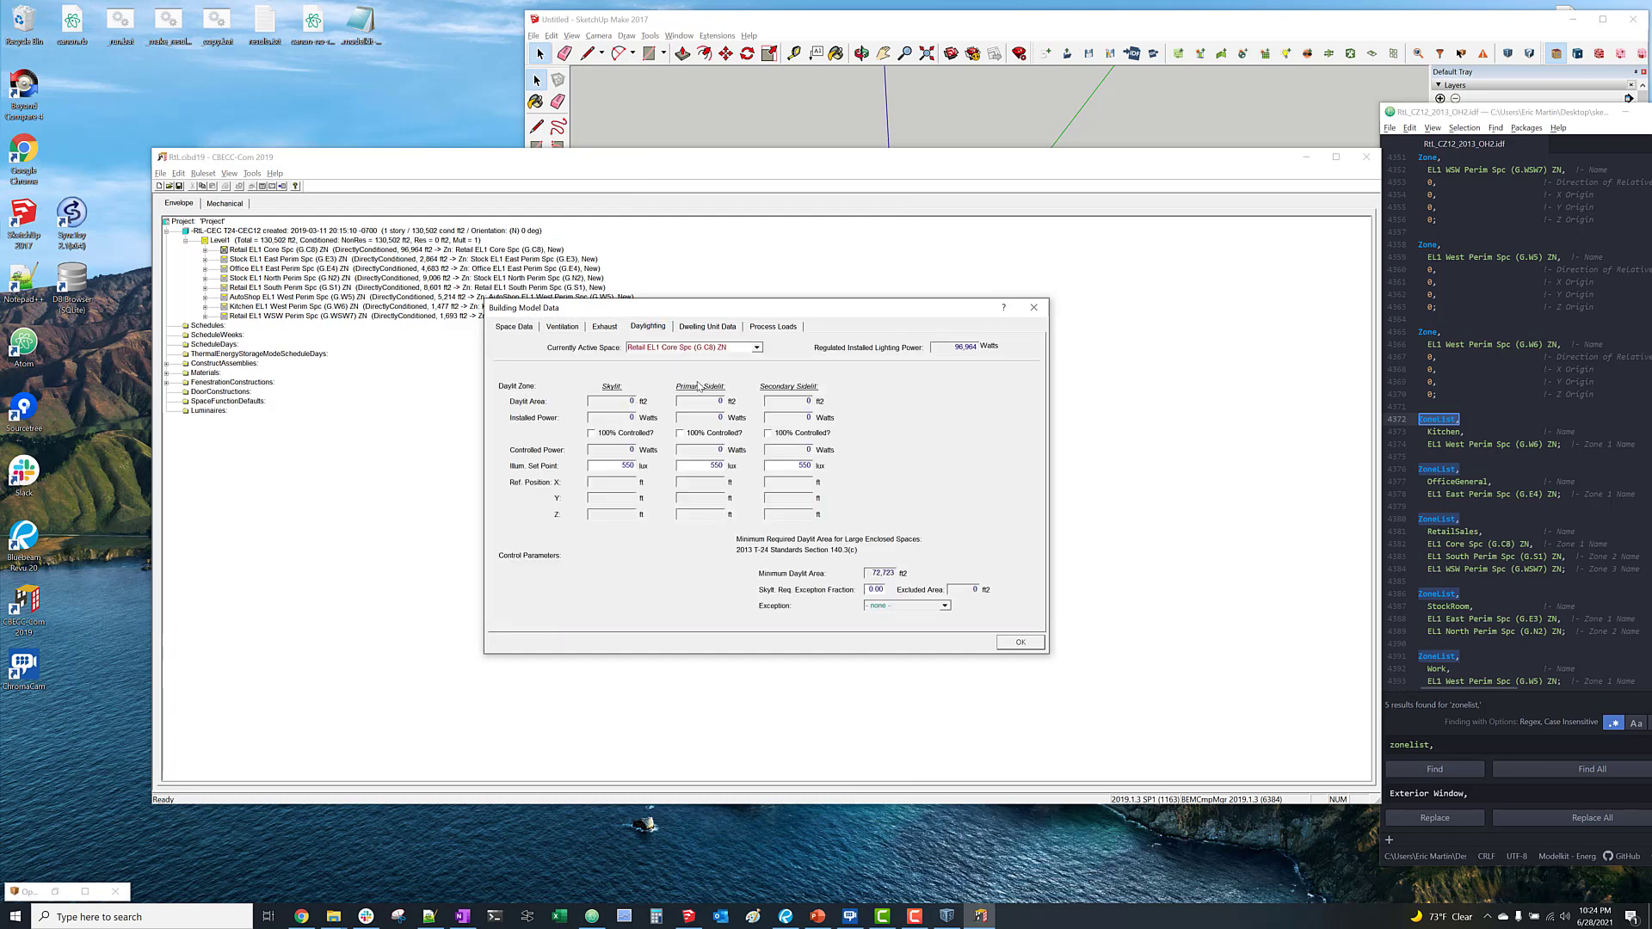
{"action": "left_click", "coordinate": [734, 349]}
{"action": "left_click", "coordinate": [740, 366]}
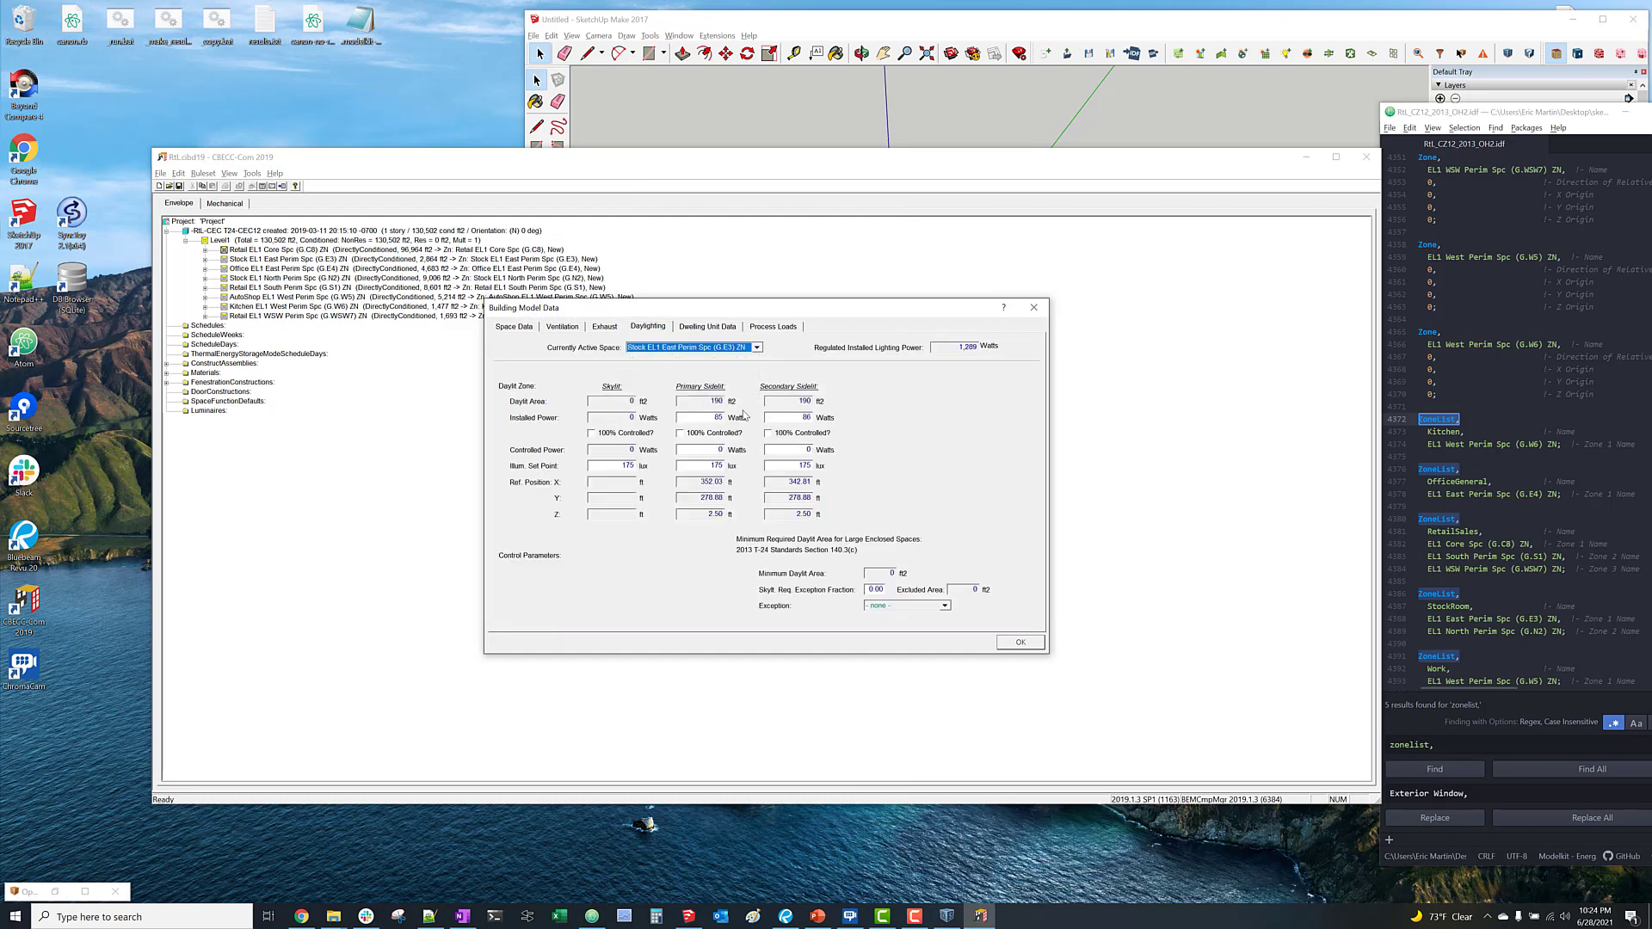
{"action": "left_click", "coordinate": [734, 349]}
{"action": "left_click", "coordinate": [736, 376]}
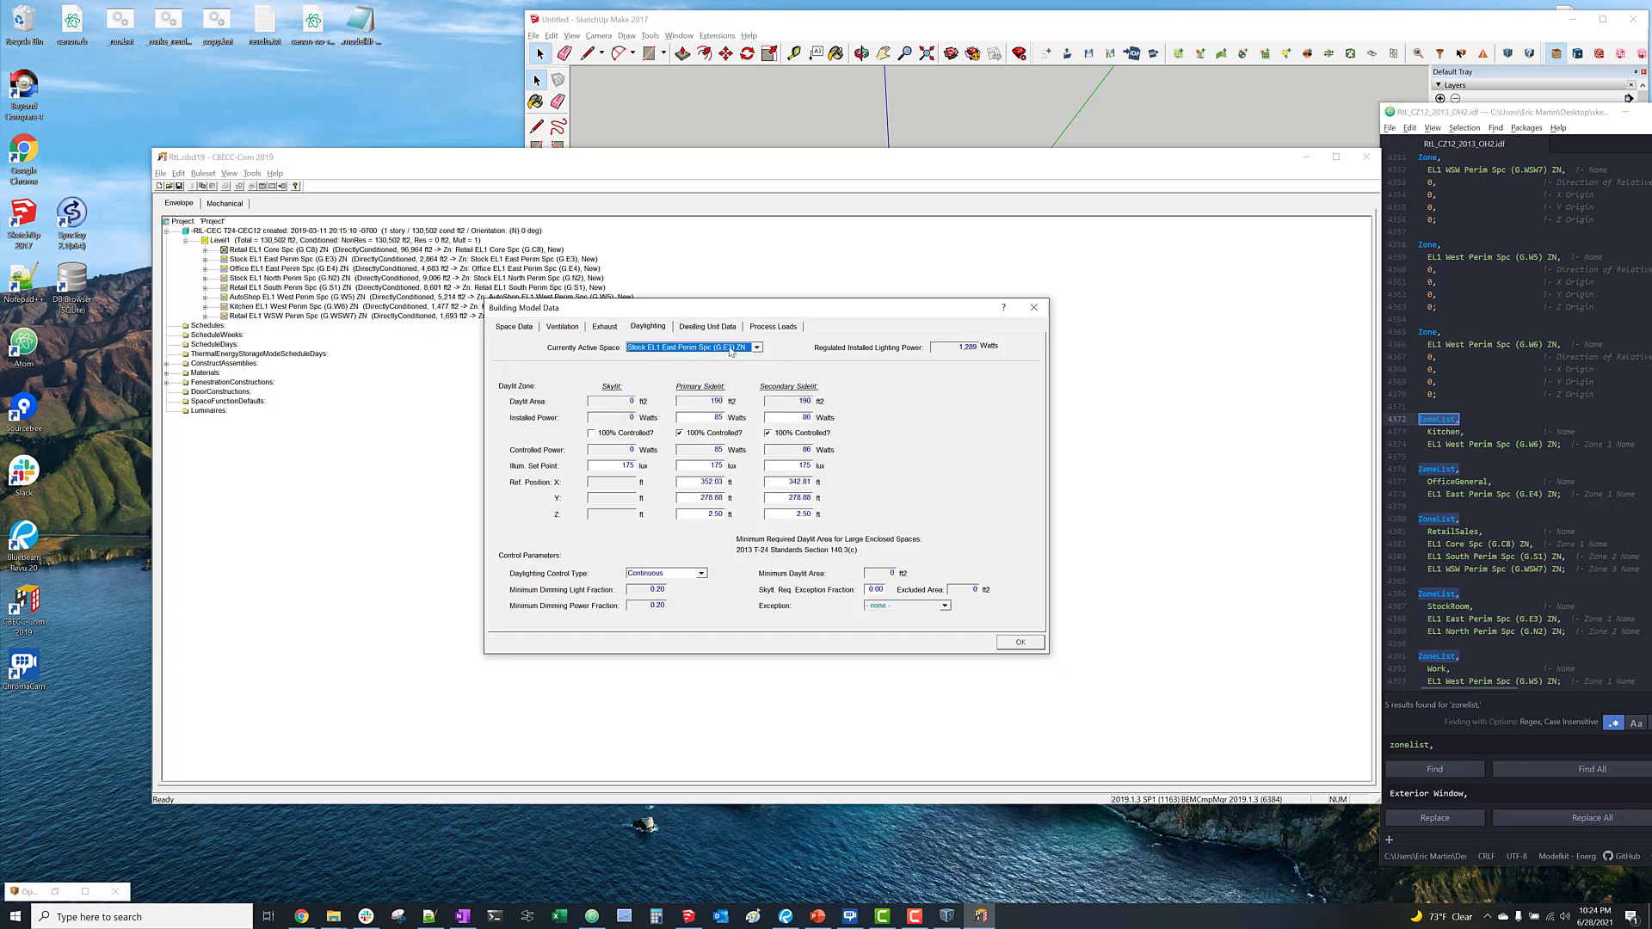
{"action": "left_click", "coordinate": [732, 433]}
{"action": "left_click", "coordinate": [769, 433]}
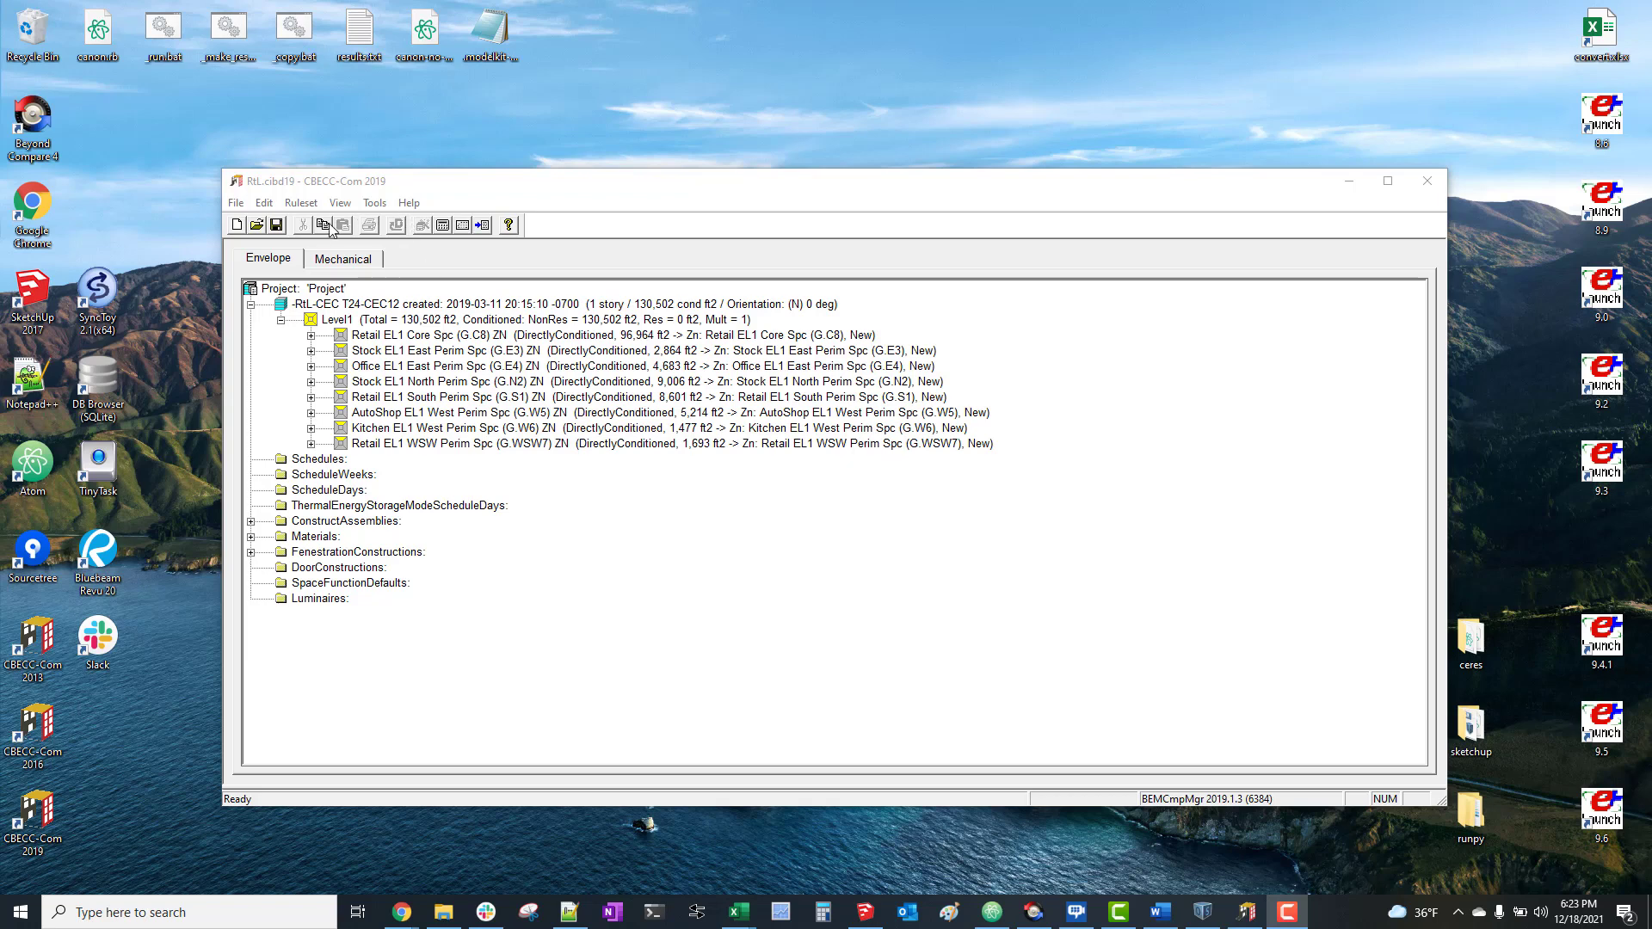
Save the project with the toolbar Save button.
{"action": "left_click", "coordinate": [278, 225]}
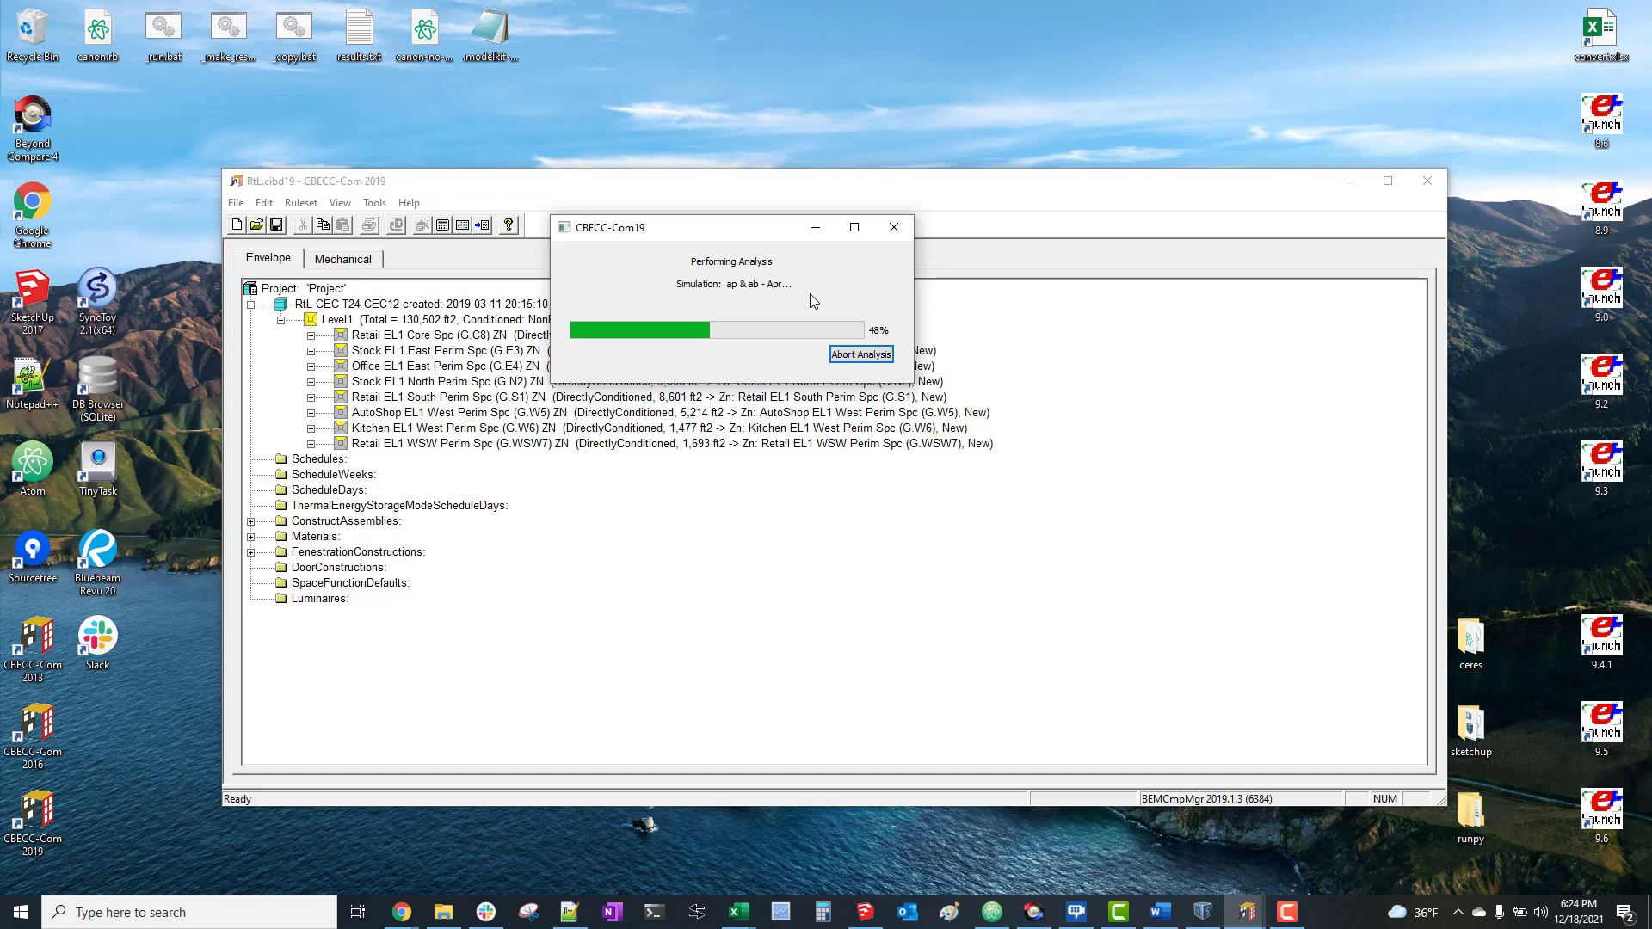
Open RtL - ab.idf from the RtL - run folder in Atom.
{"action": "left_click", "coordinate": [456, 911]}
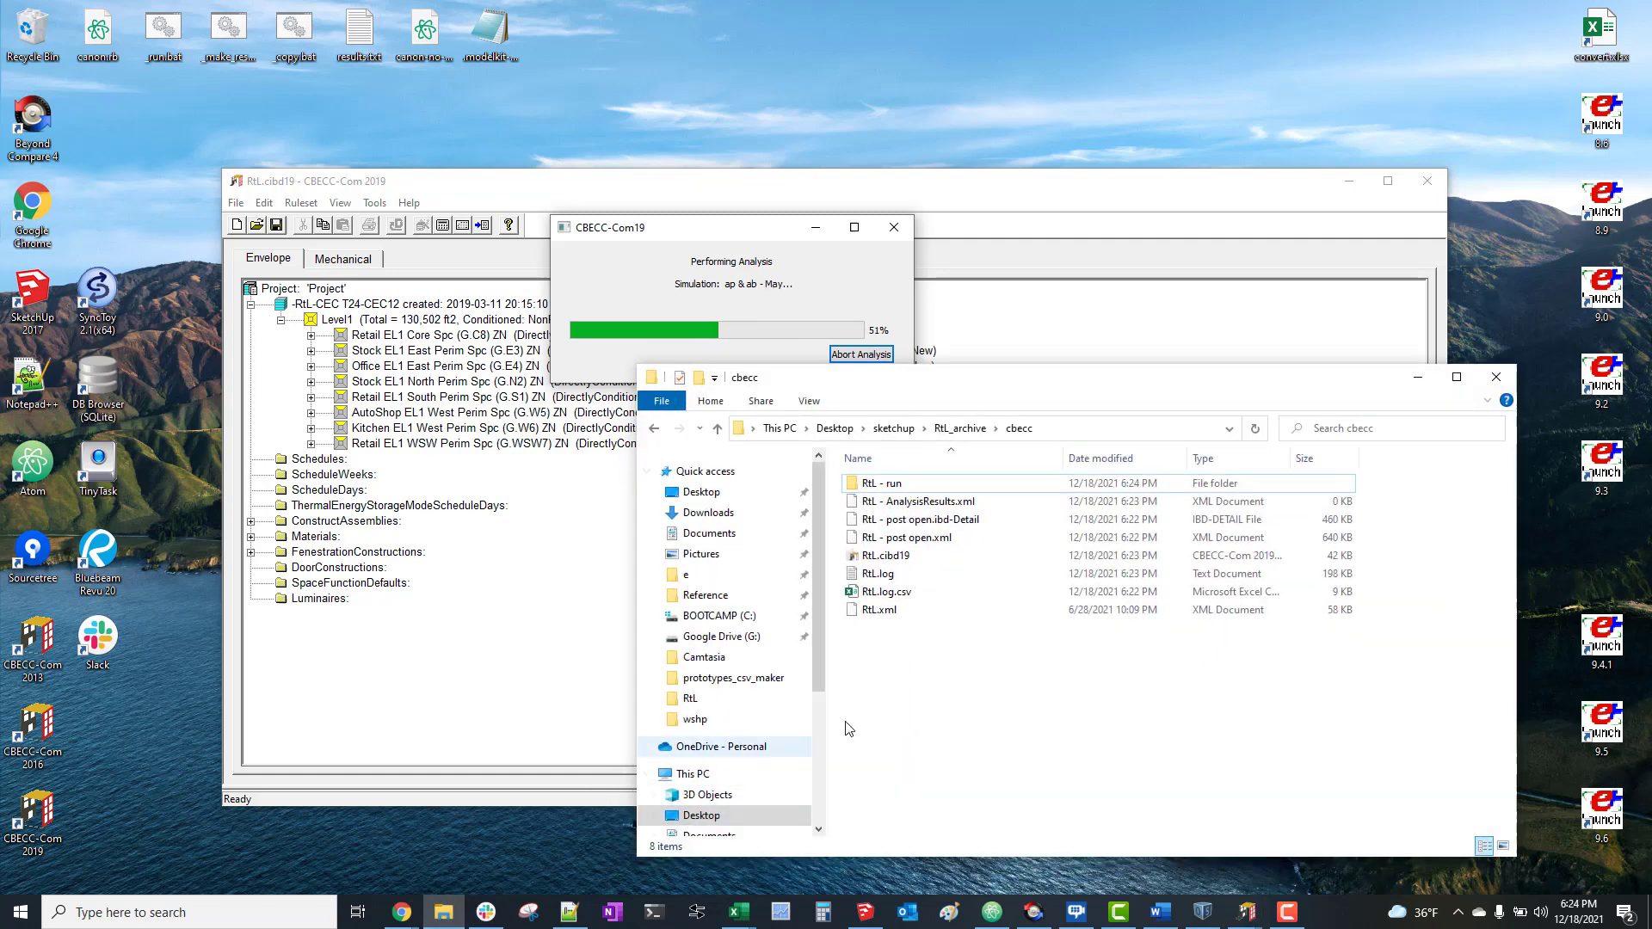
{"action": "double_click", "coordinate": [898, 483]}
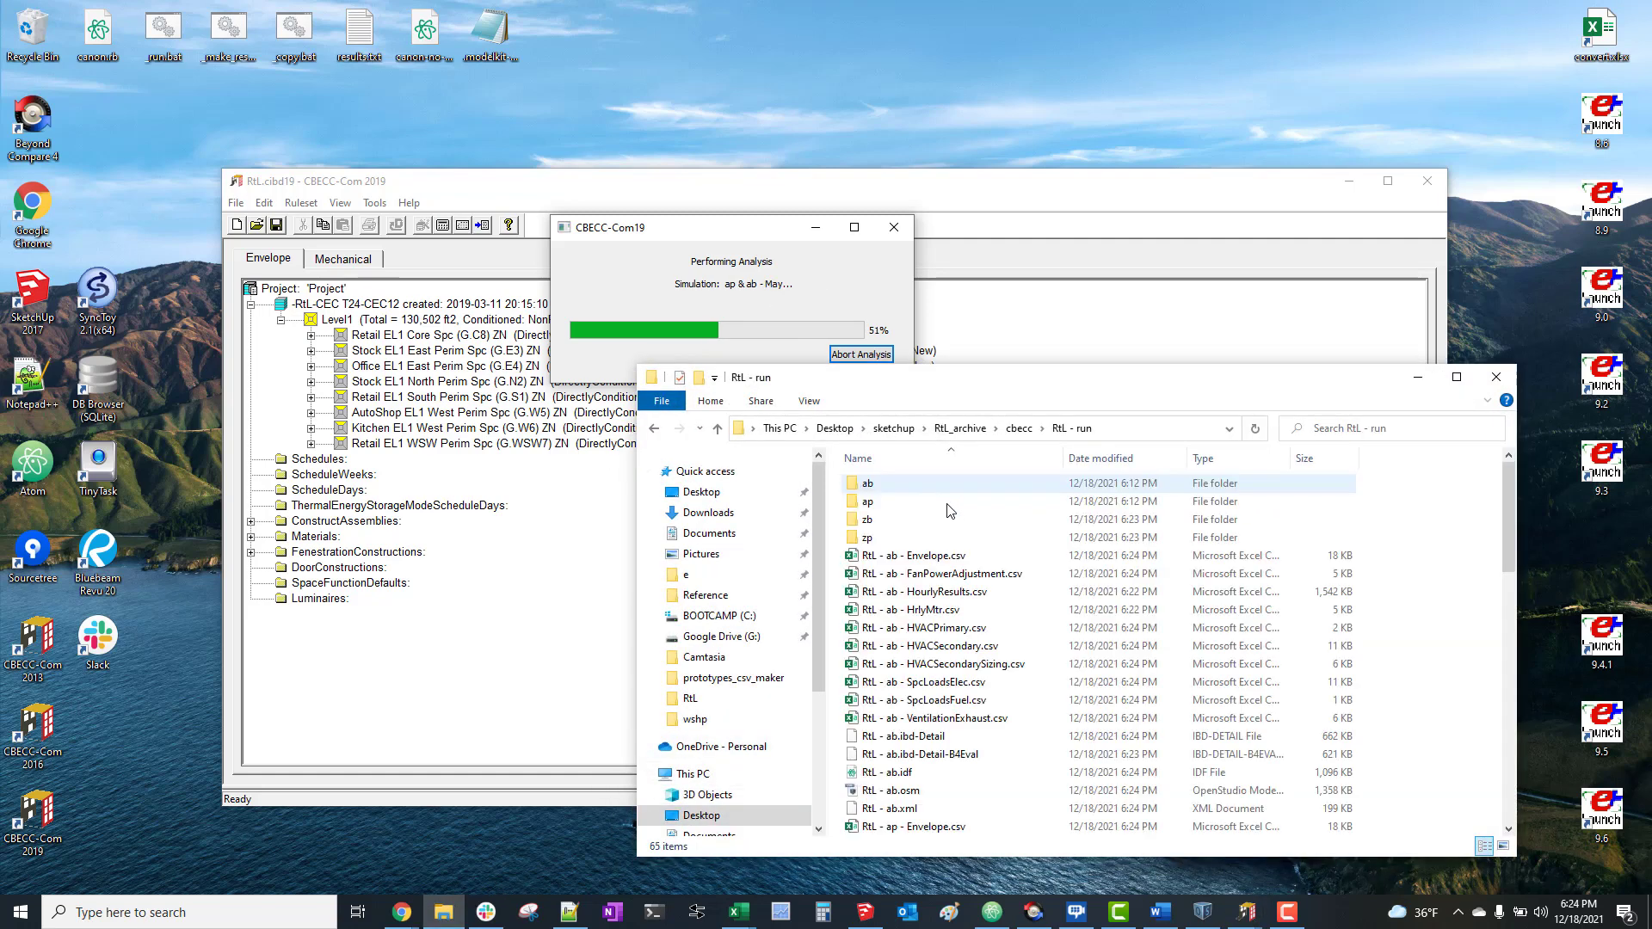
{"action": "left_click_drag", "start_coordinate": [1041, 378], "coordinate": [958, 309]}
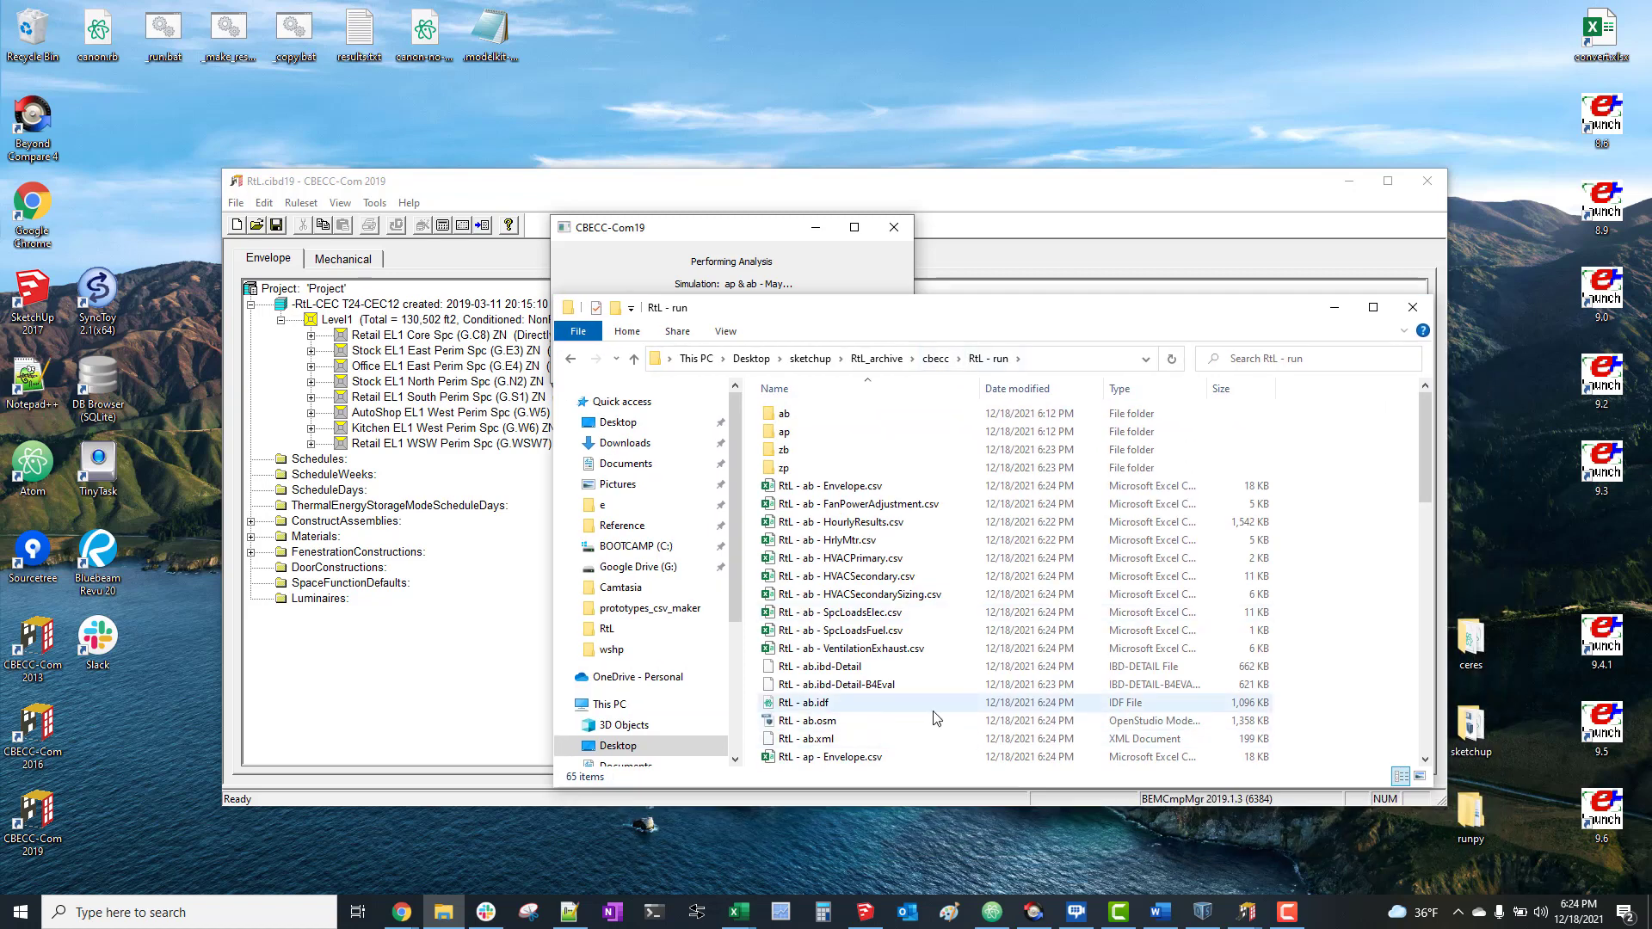
{"action": "left_click", "coordinate": [785, 703]}
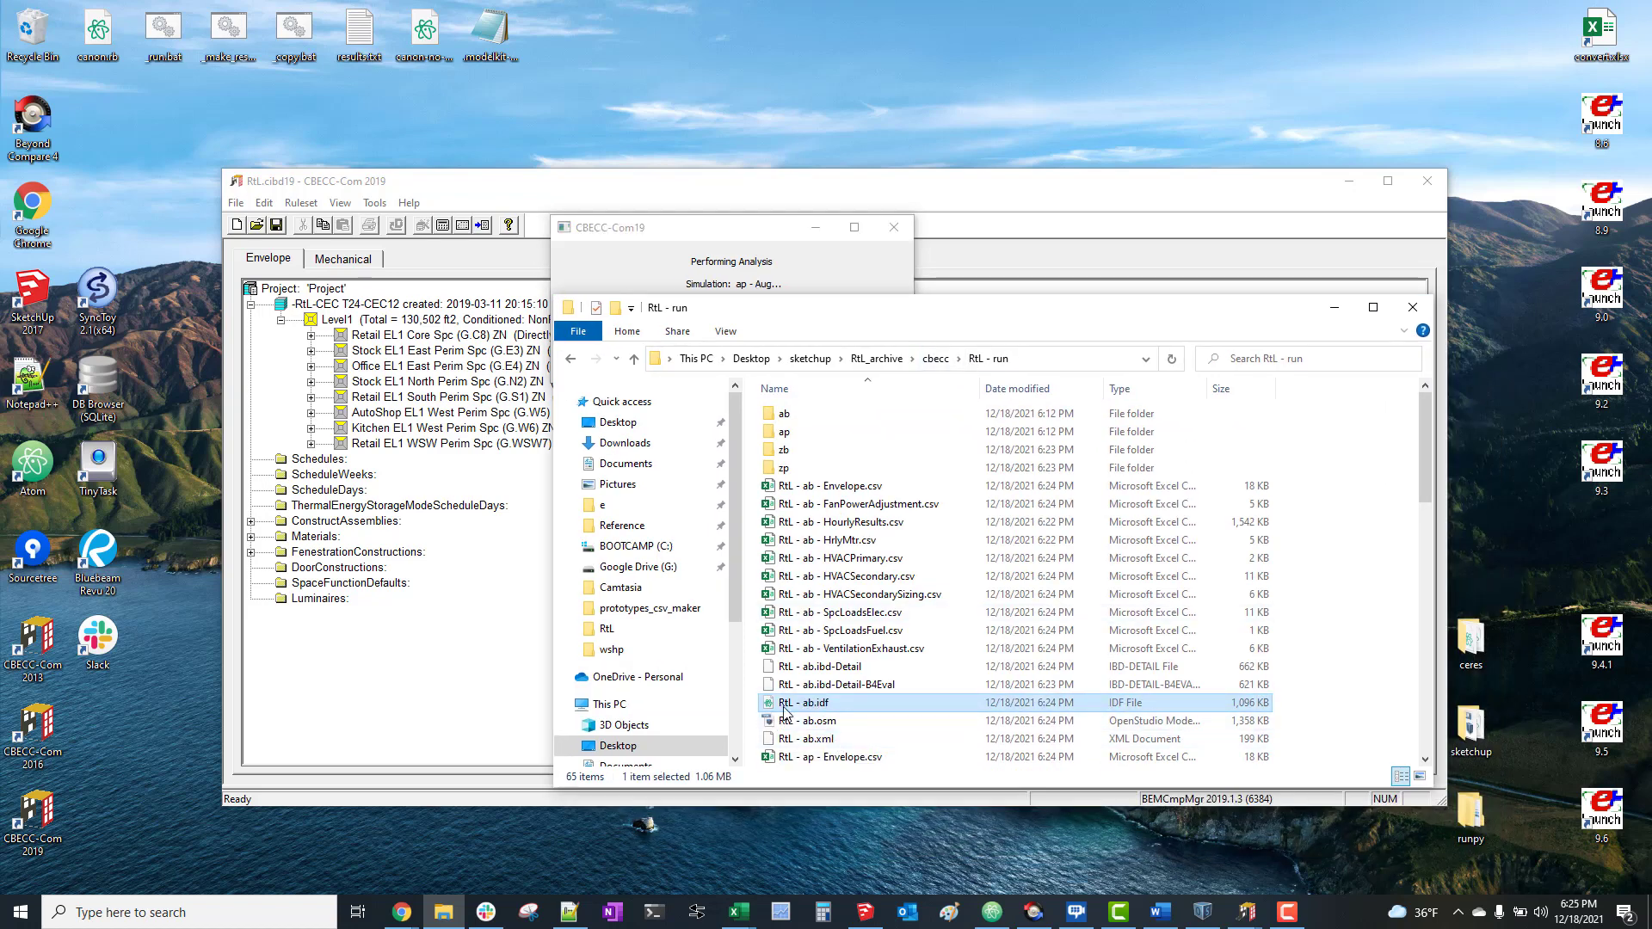
{"action": "double_click", "coordinate": [814, 705]}
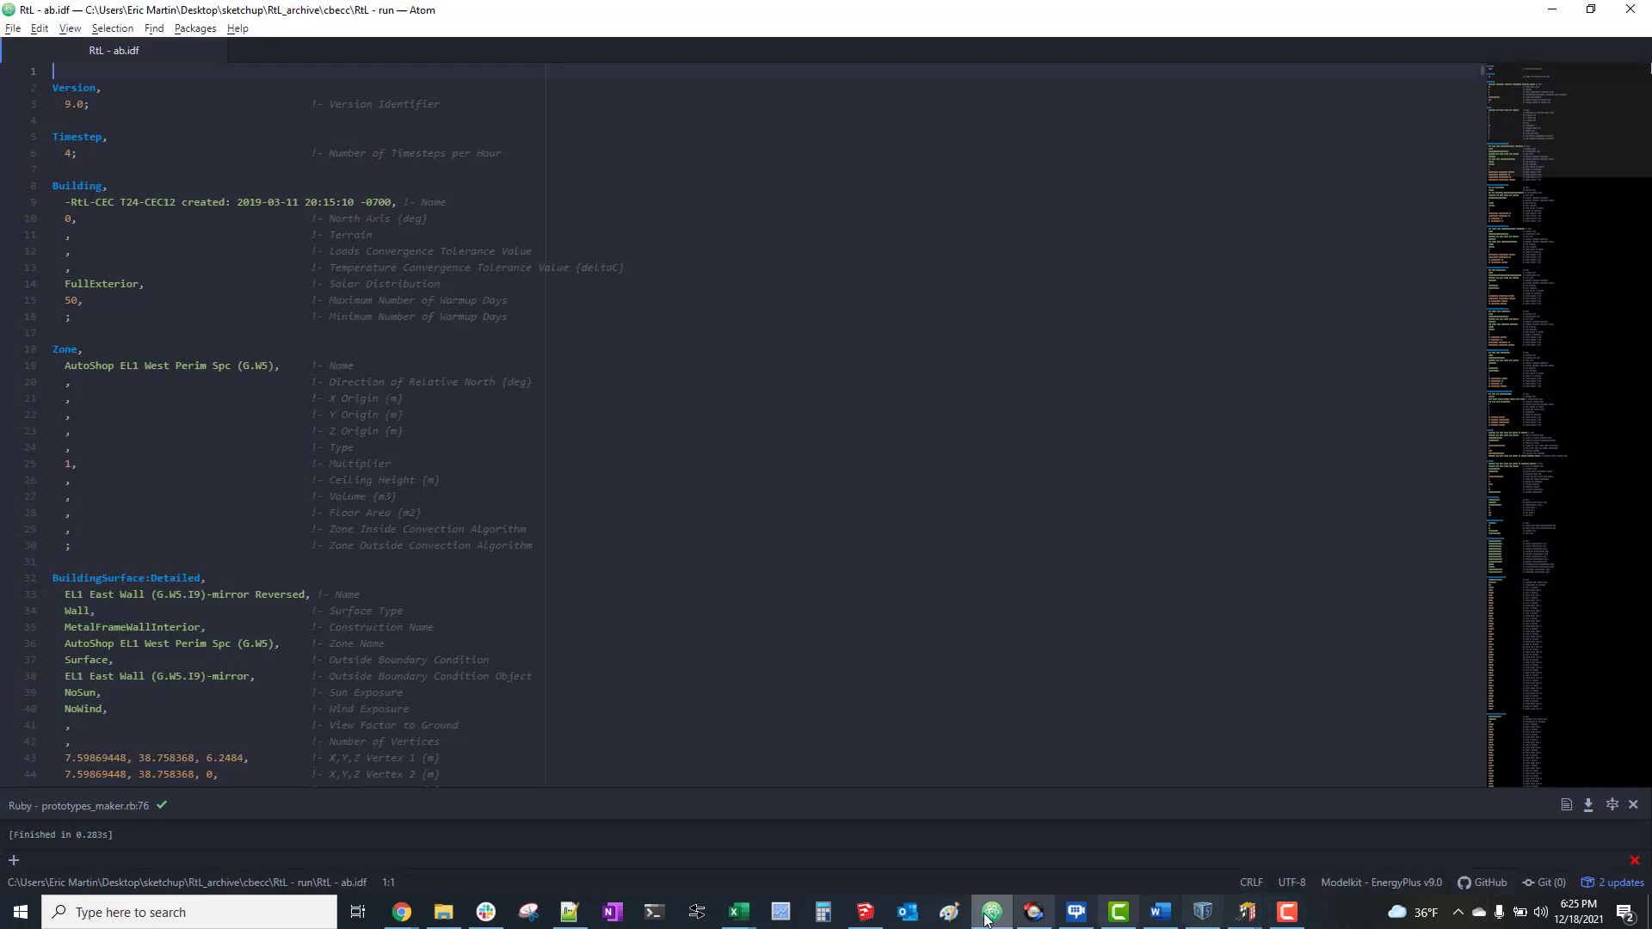
{"action": "left_click", "coordinate": [864, 912]}
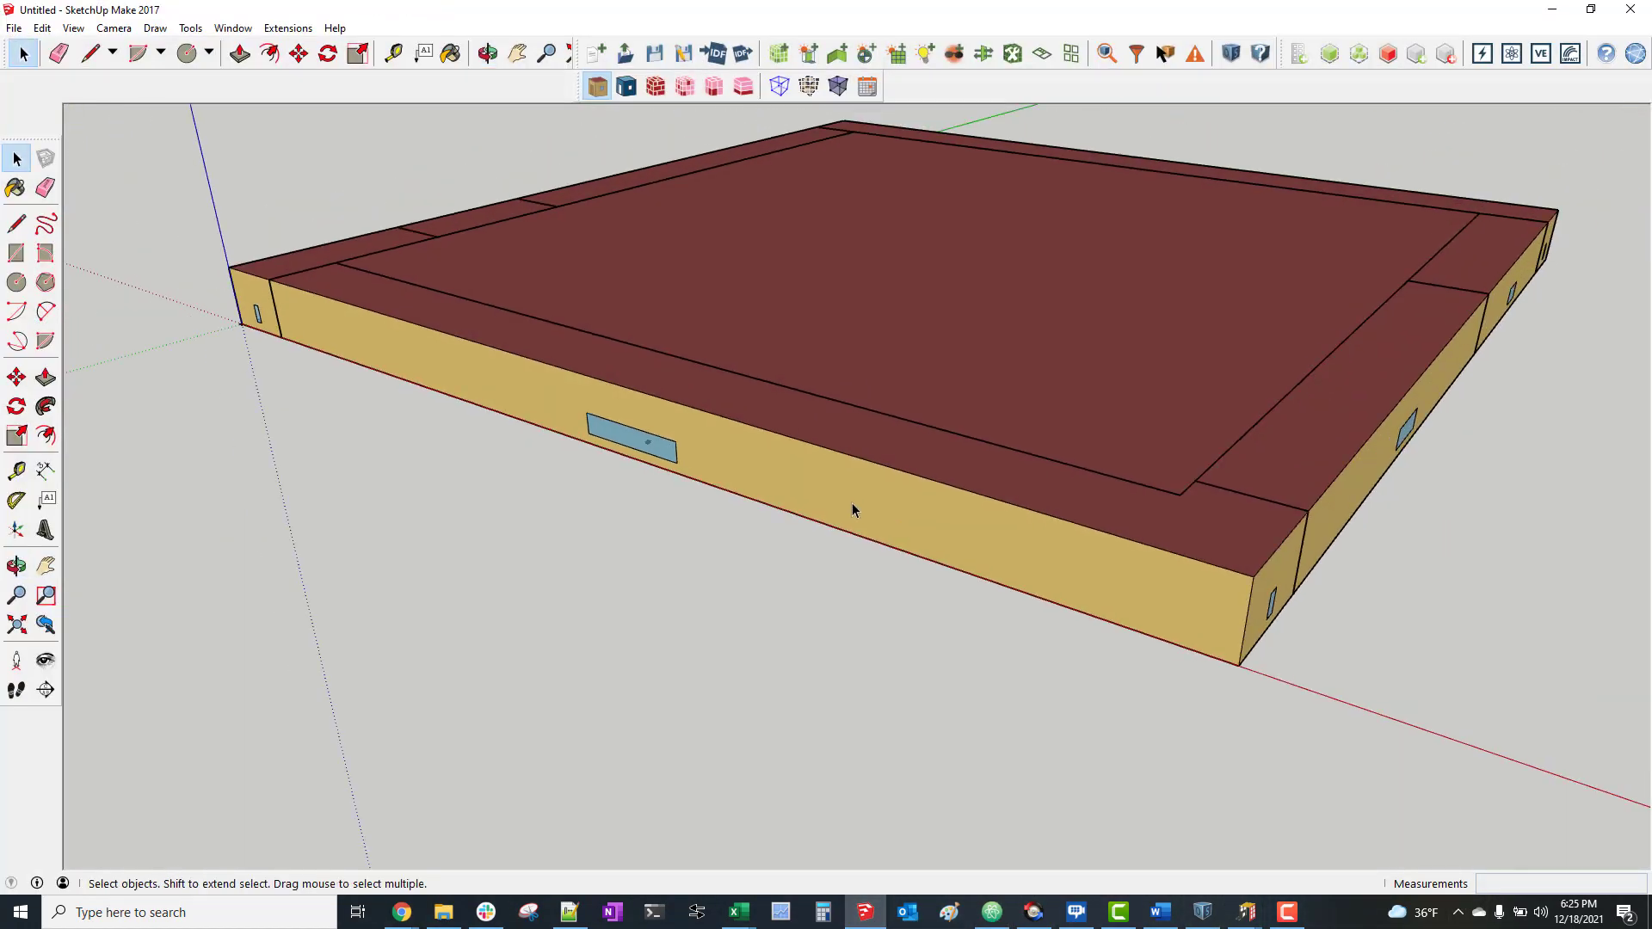
{"action": "scroll", "coordinate": [852, 509], "scroll_direction": "down", "scroll_amount": 3}
{"action": "scroll", "coordinate": [1045, 245], "scroll_direction": "up", "scroll_amount": 2}
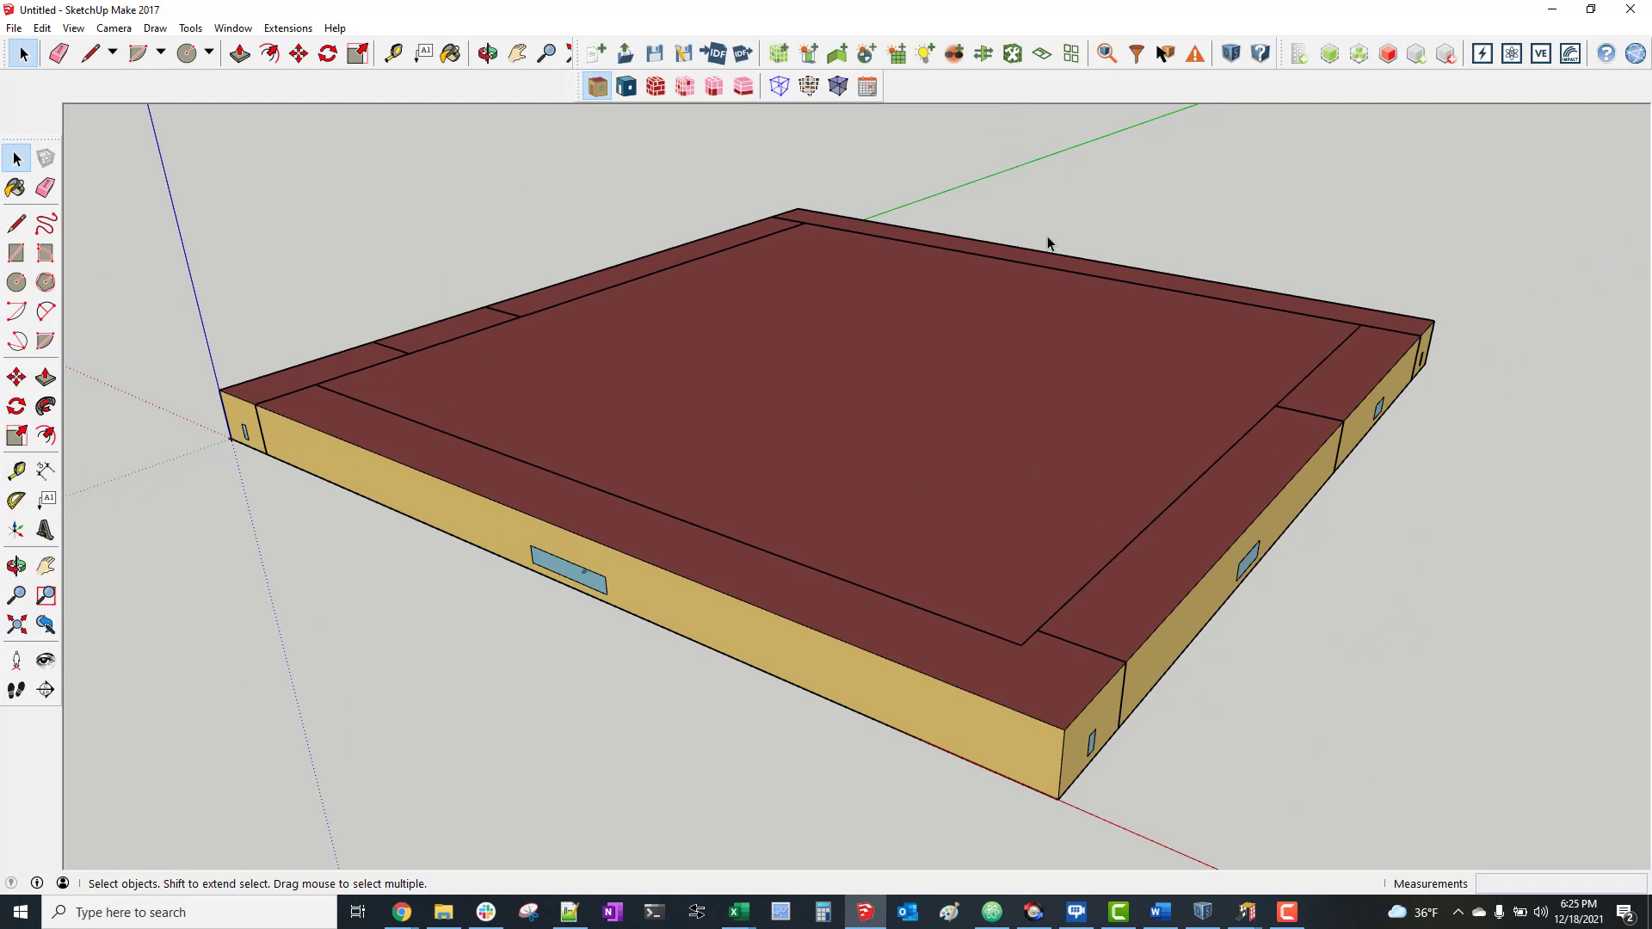
{"action": "left_click", "coordinate": [1557, 9]}
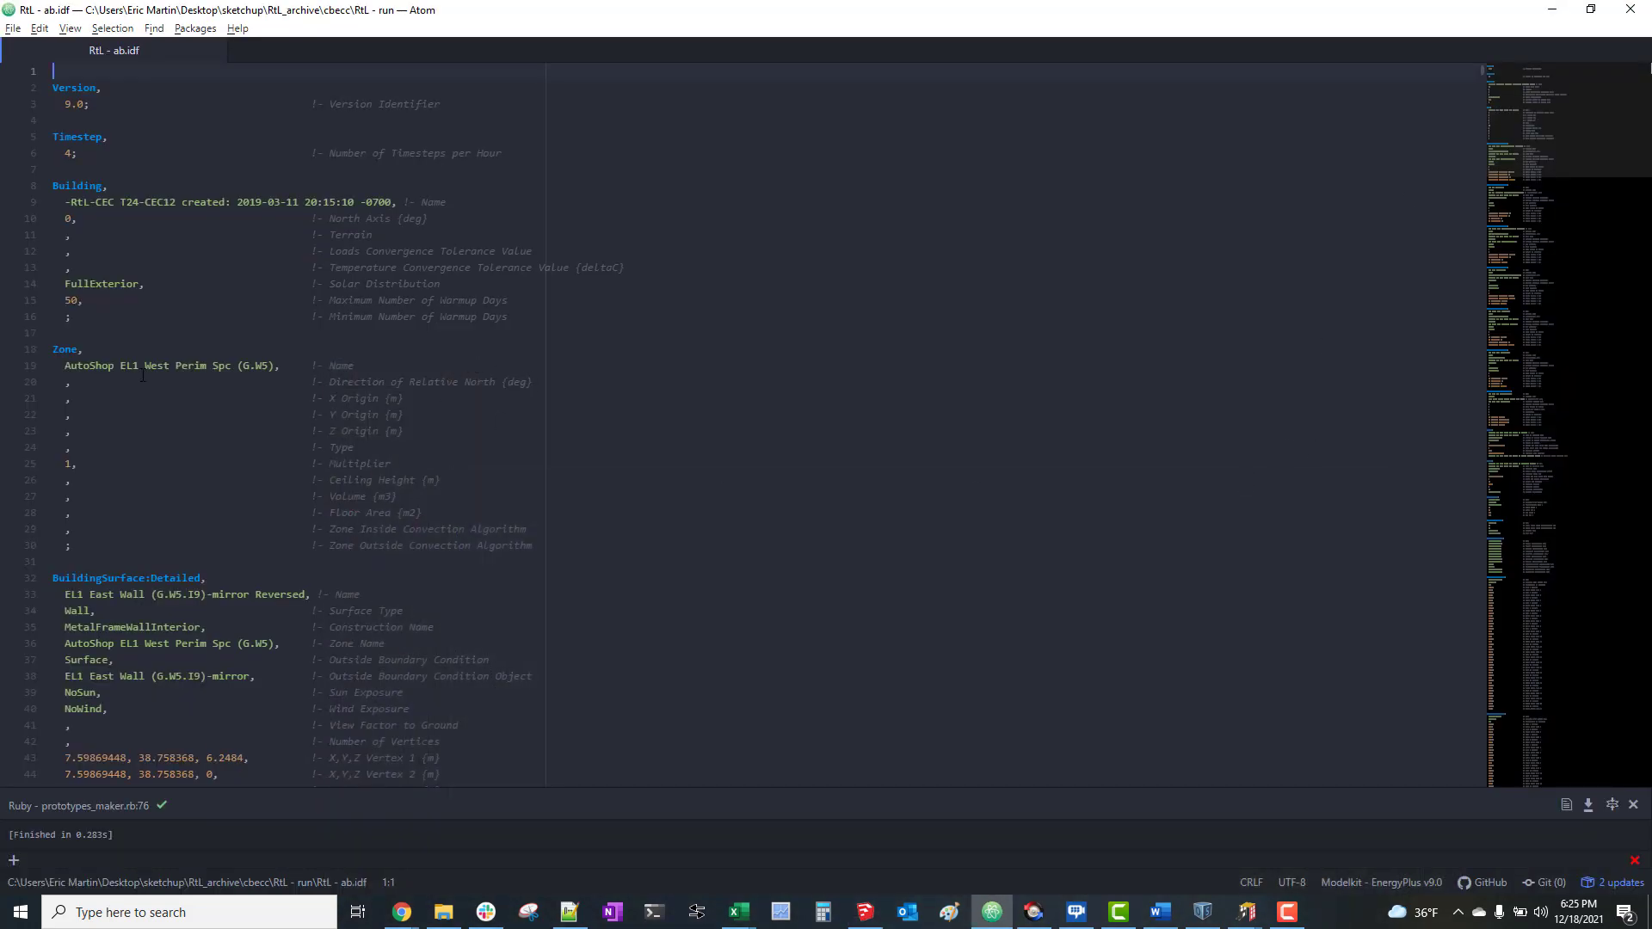